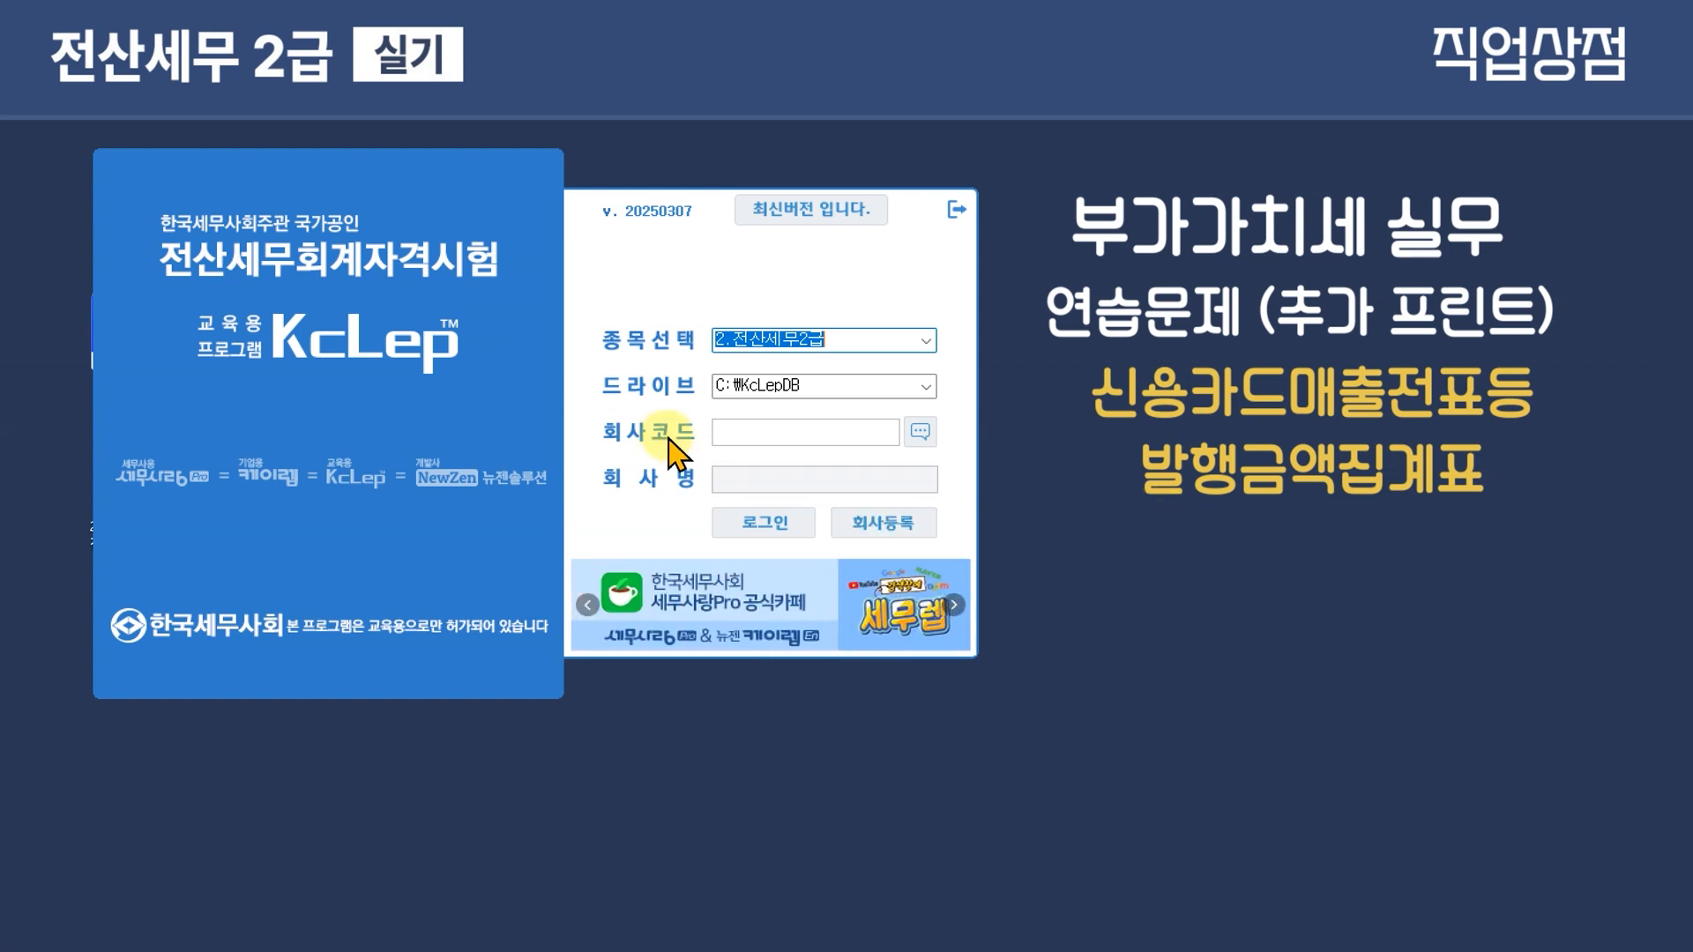
Log in with company 5001 (주)경인전자 and open the 신용카드매출전표등발행금액집계표 form from the 부가가치 module
left_click(921, 432)
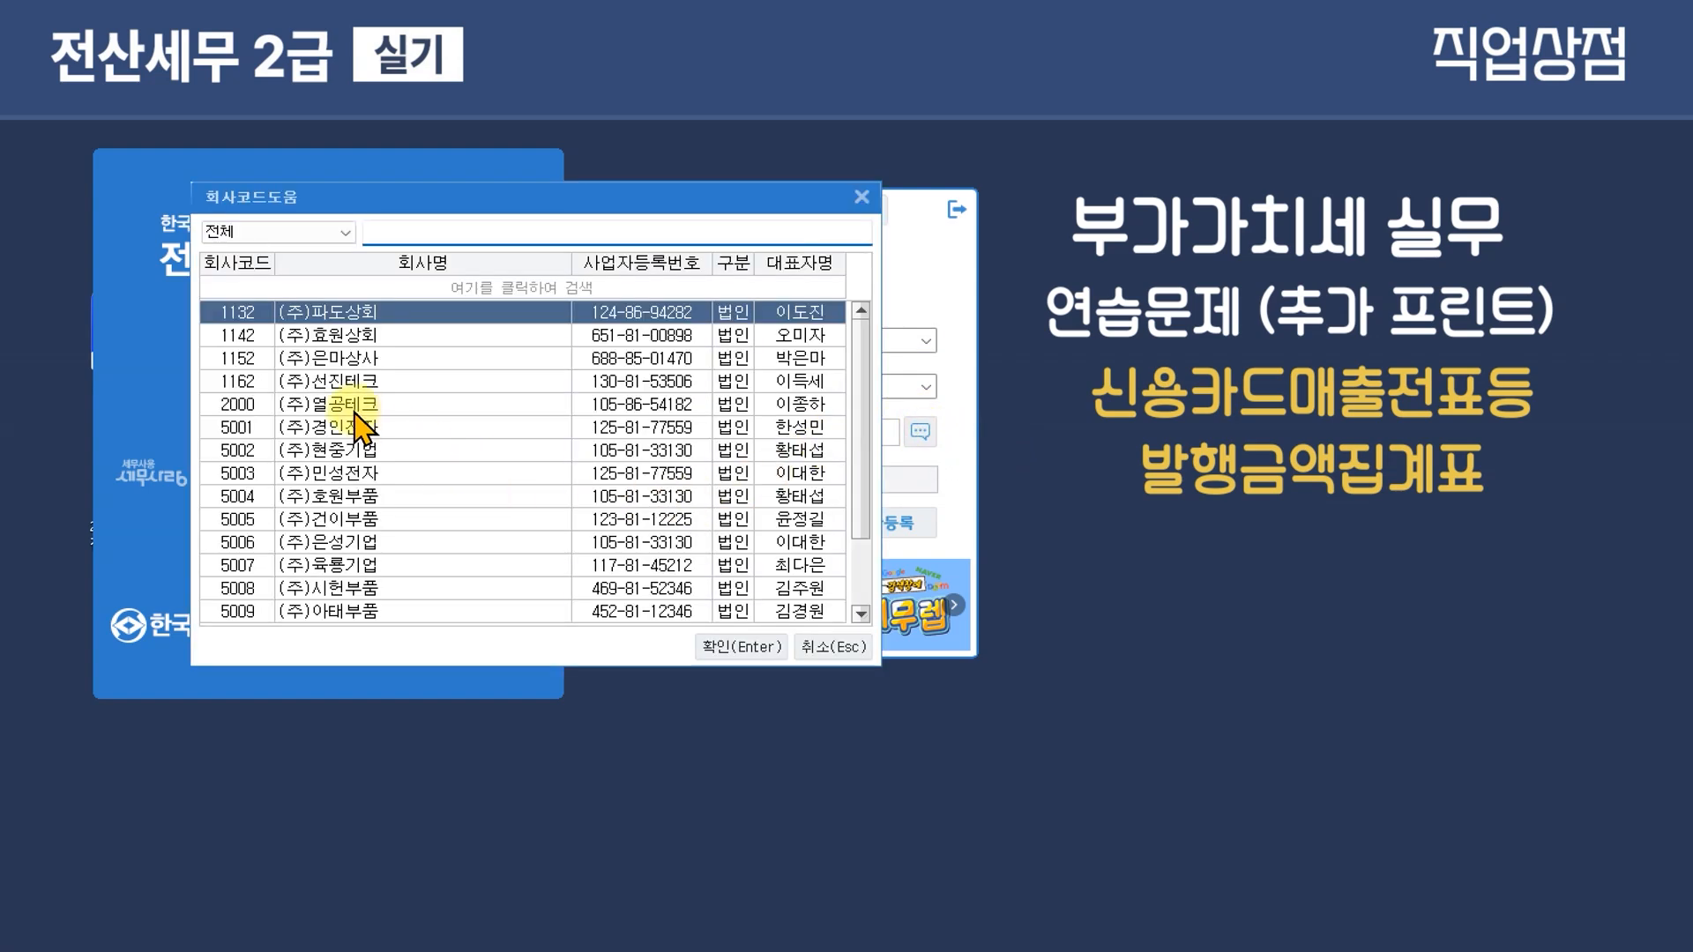
double_click(332, 424)
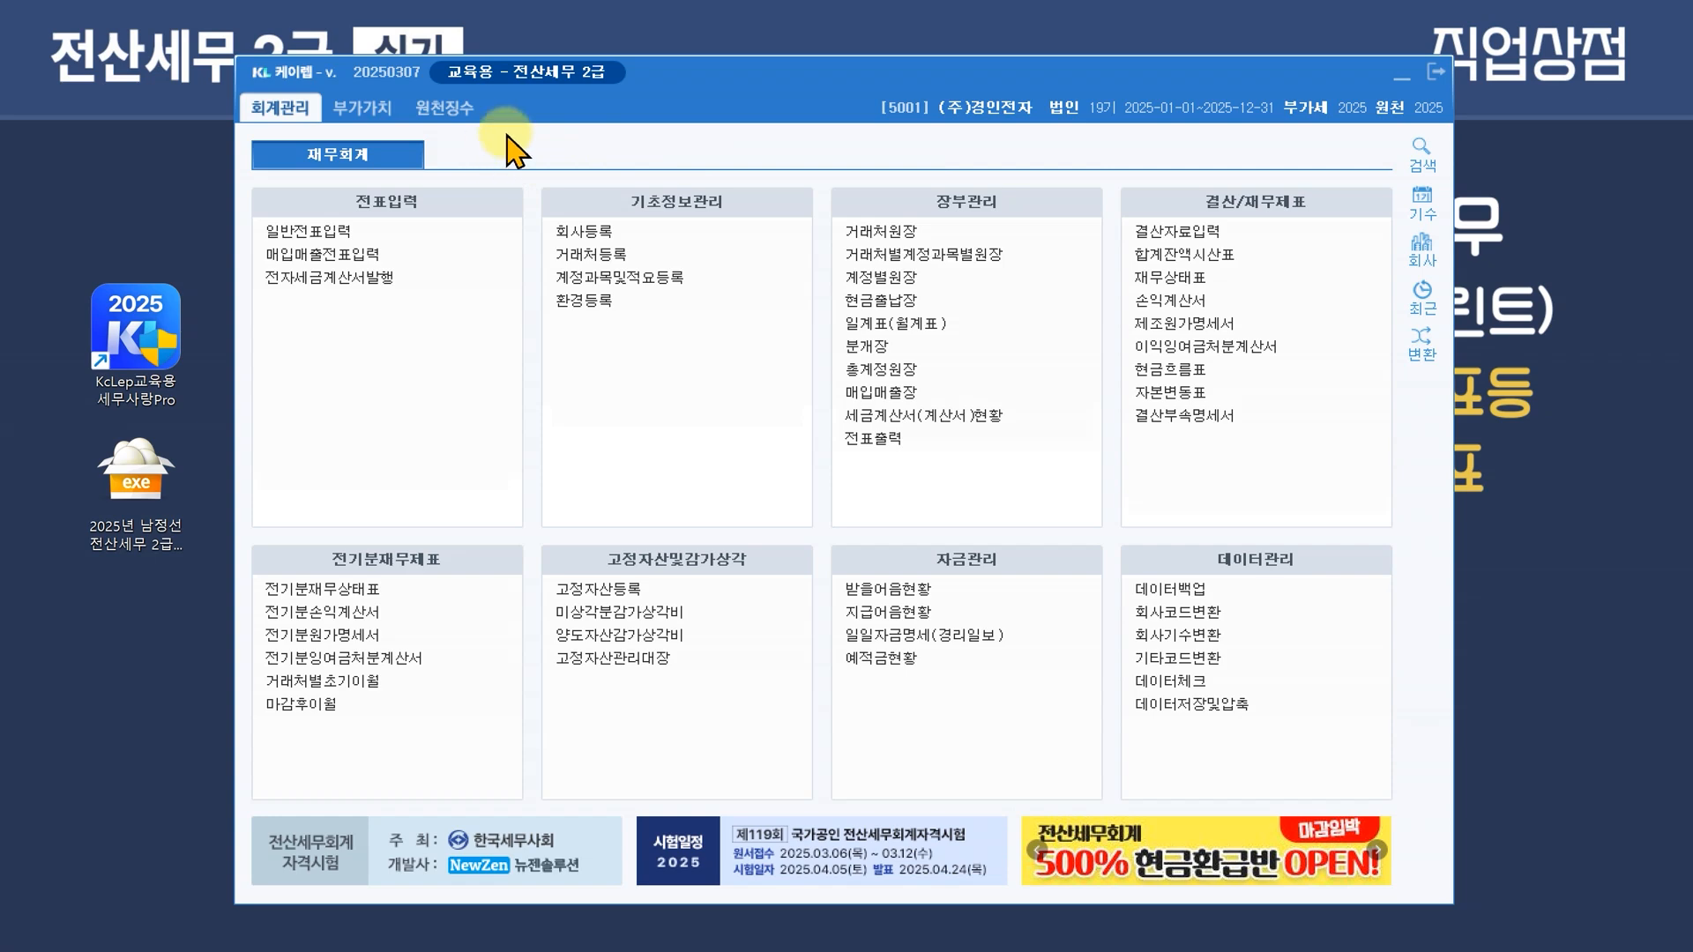
left_click_drag(711, 71, 690, 111)
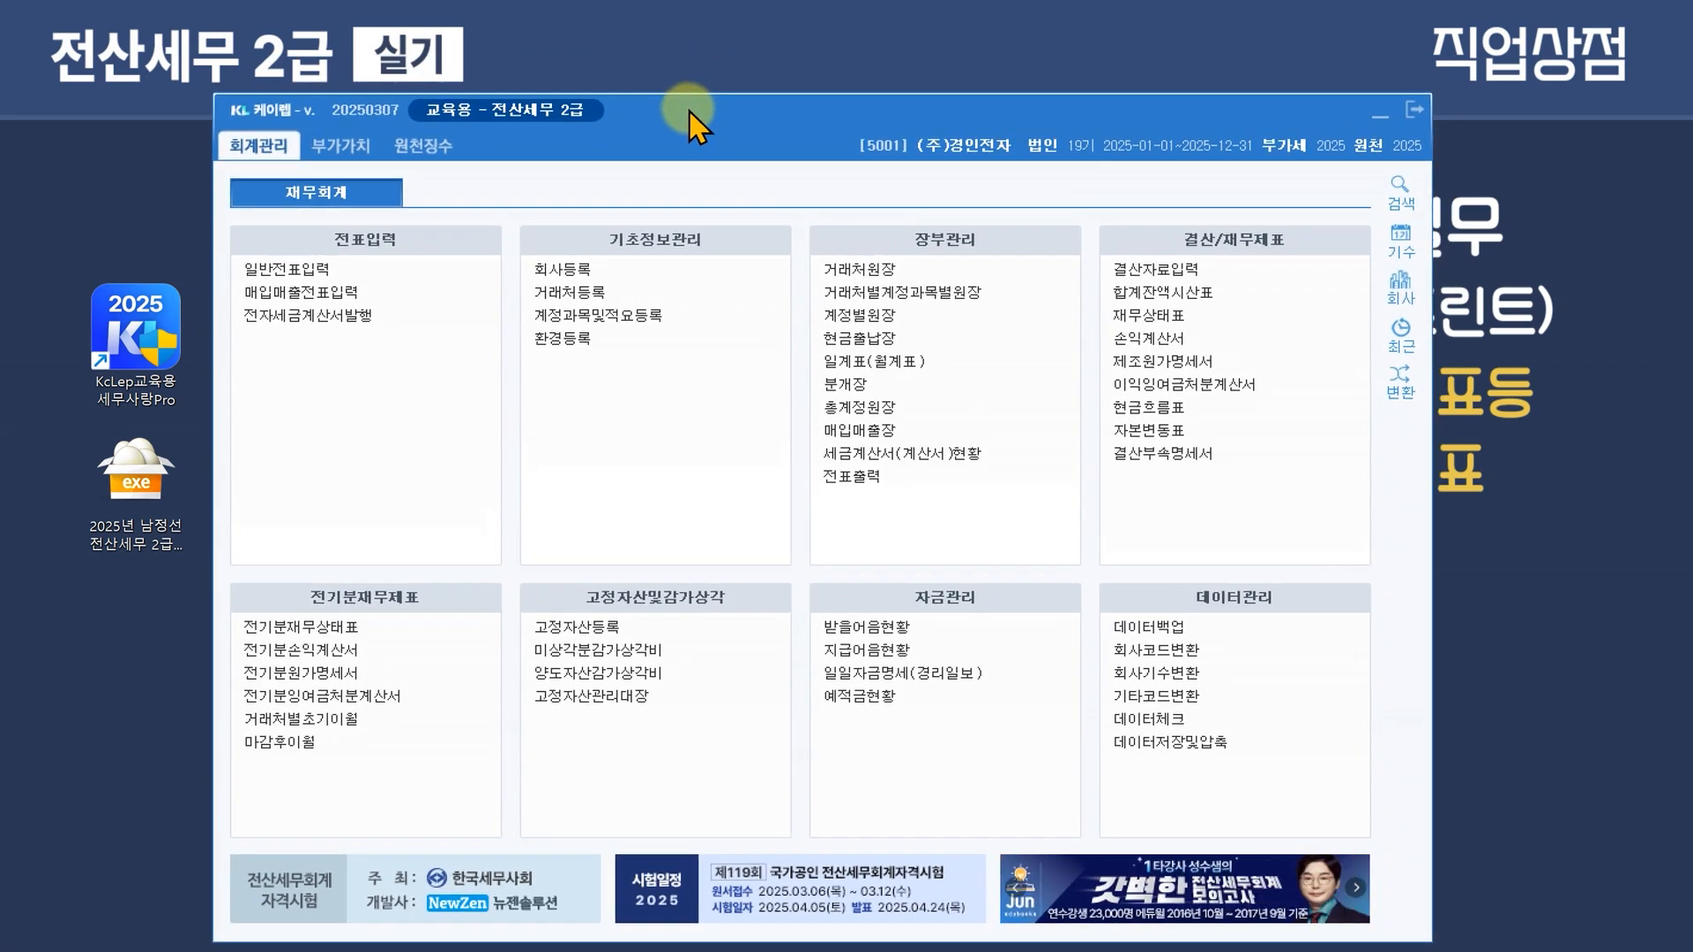
left_click(344, 147)
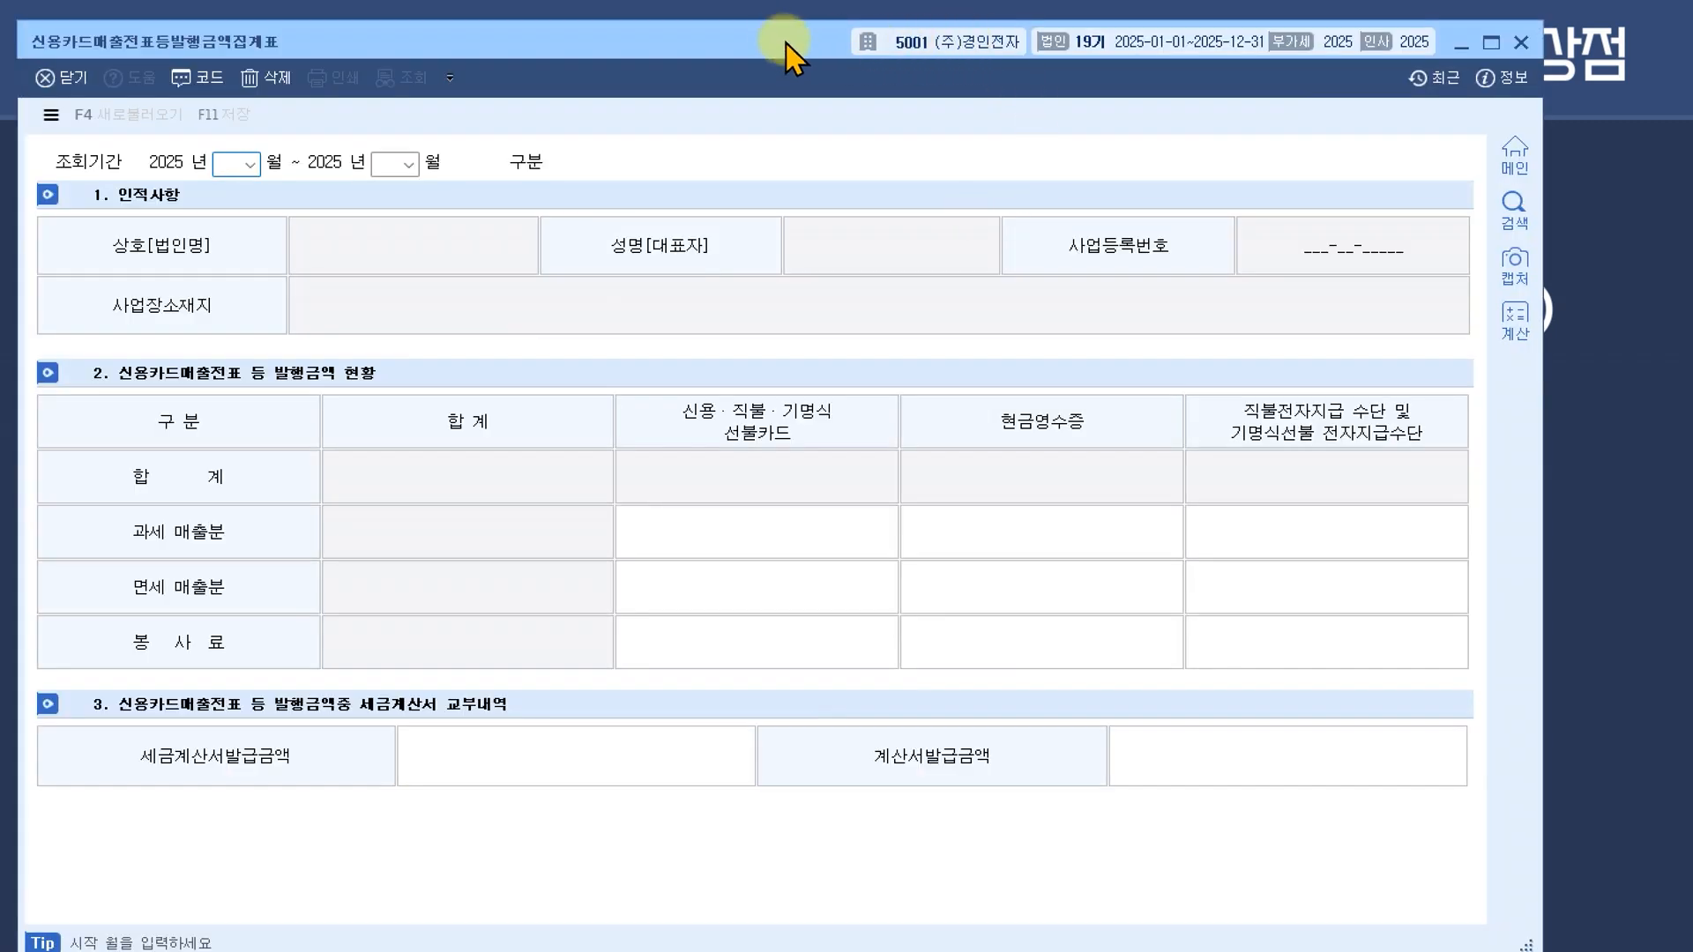
left_click_drag(781, 26, 874, 35)
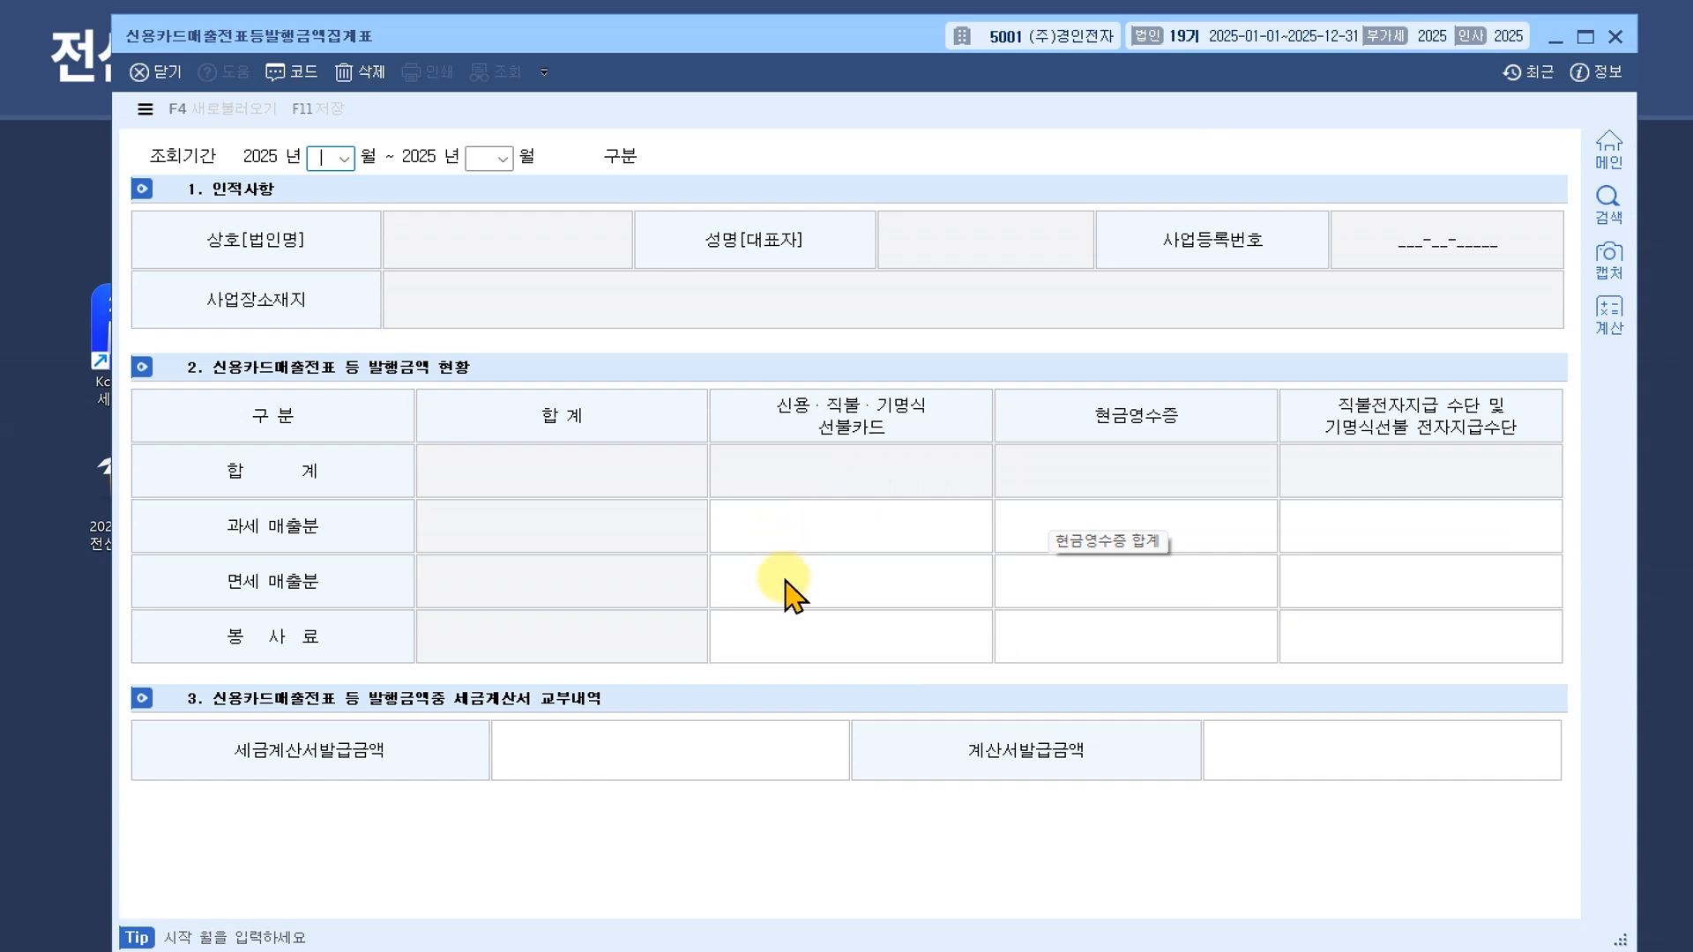
Examine the form's 과세, 면세 and 봉사료 rows, its payment-type columns, and the 세금계산서 교부내역 section
left_click(828, 620)
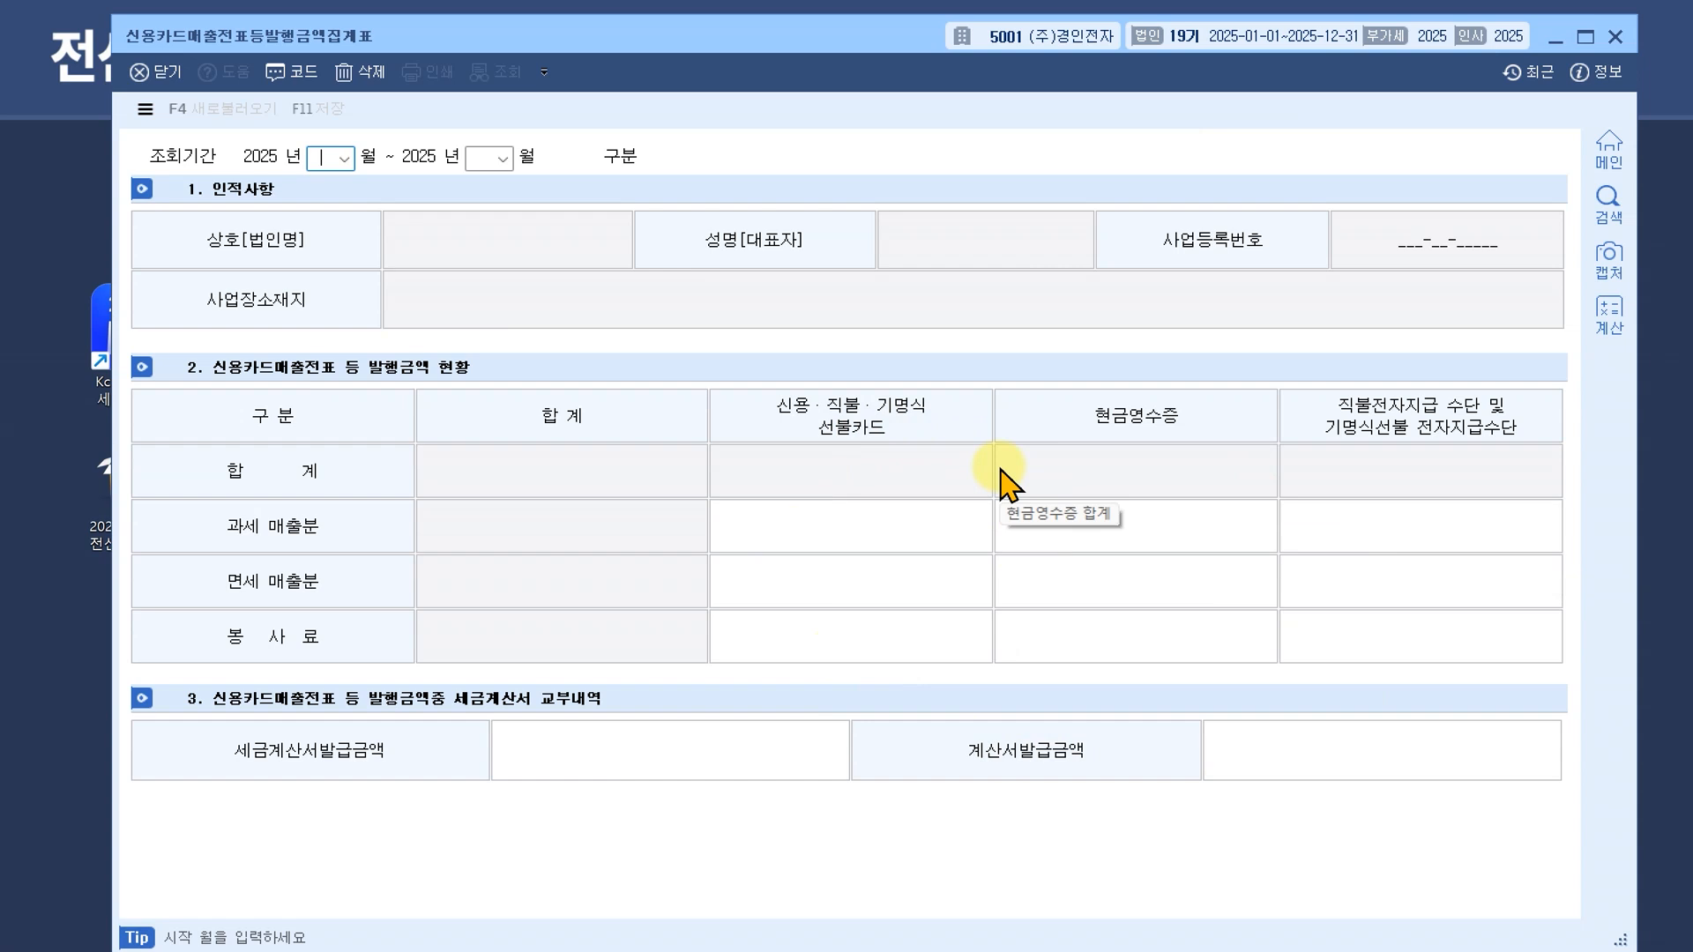
left_click(897, 525)
left_click(1121, 530)
left_click(1386, 525)
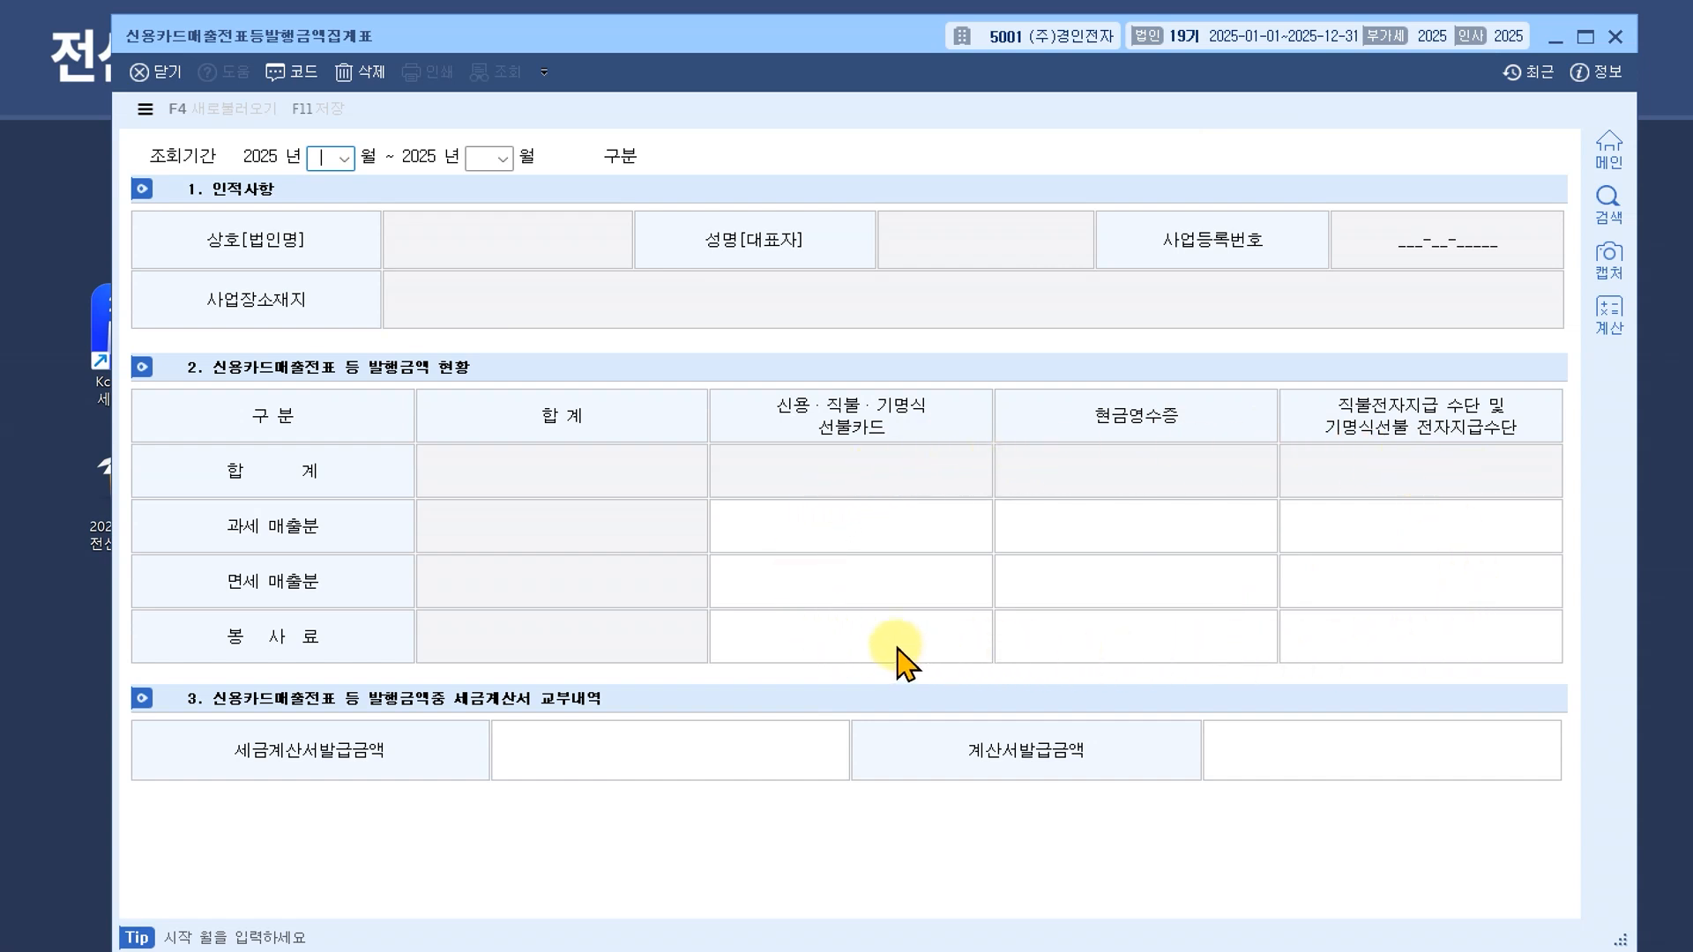
left_click(827, 532)
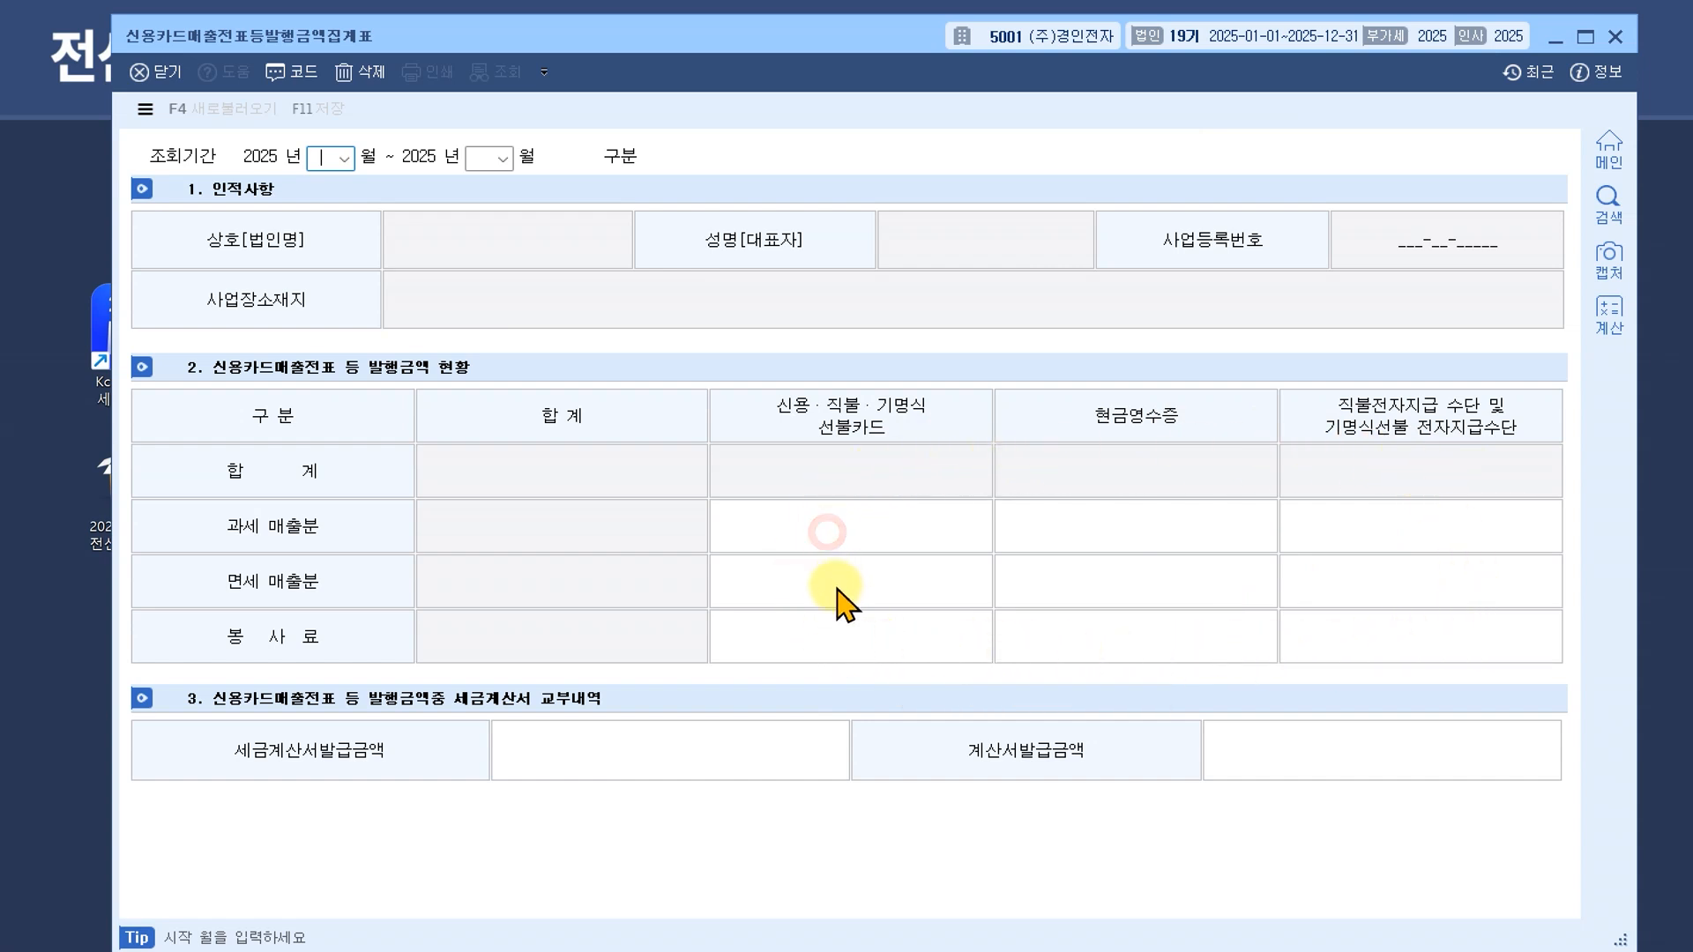
left_click(370, 533)
left_click(361, 572)
left_click(840, 530)
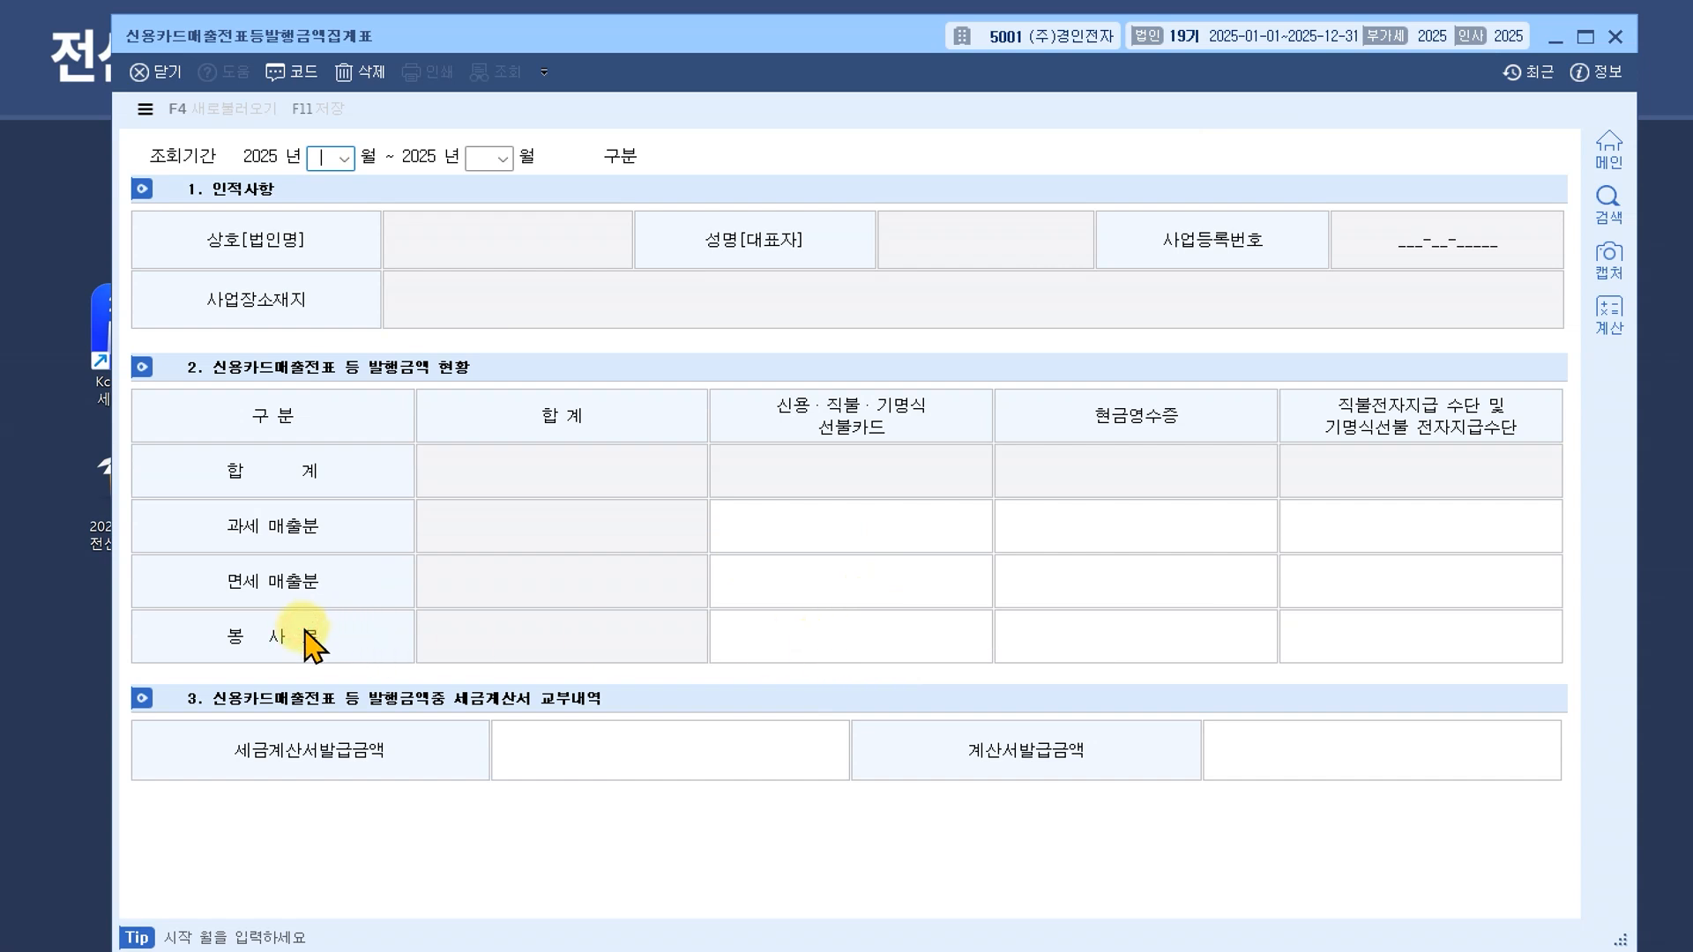
left_click(848, 634)
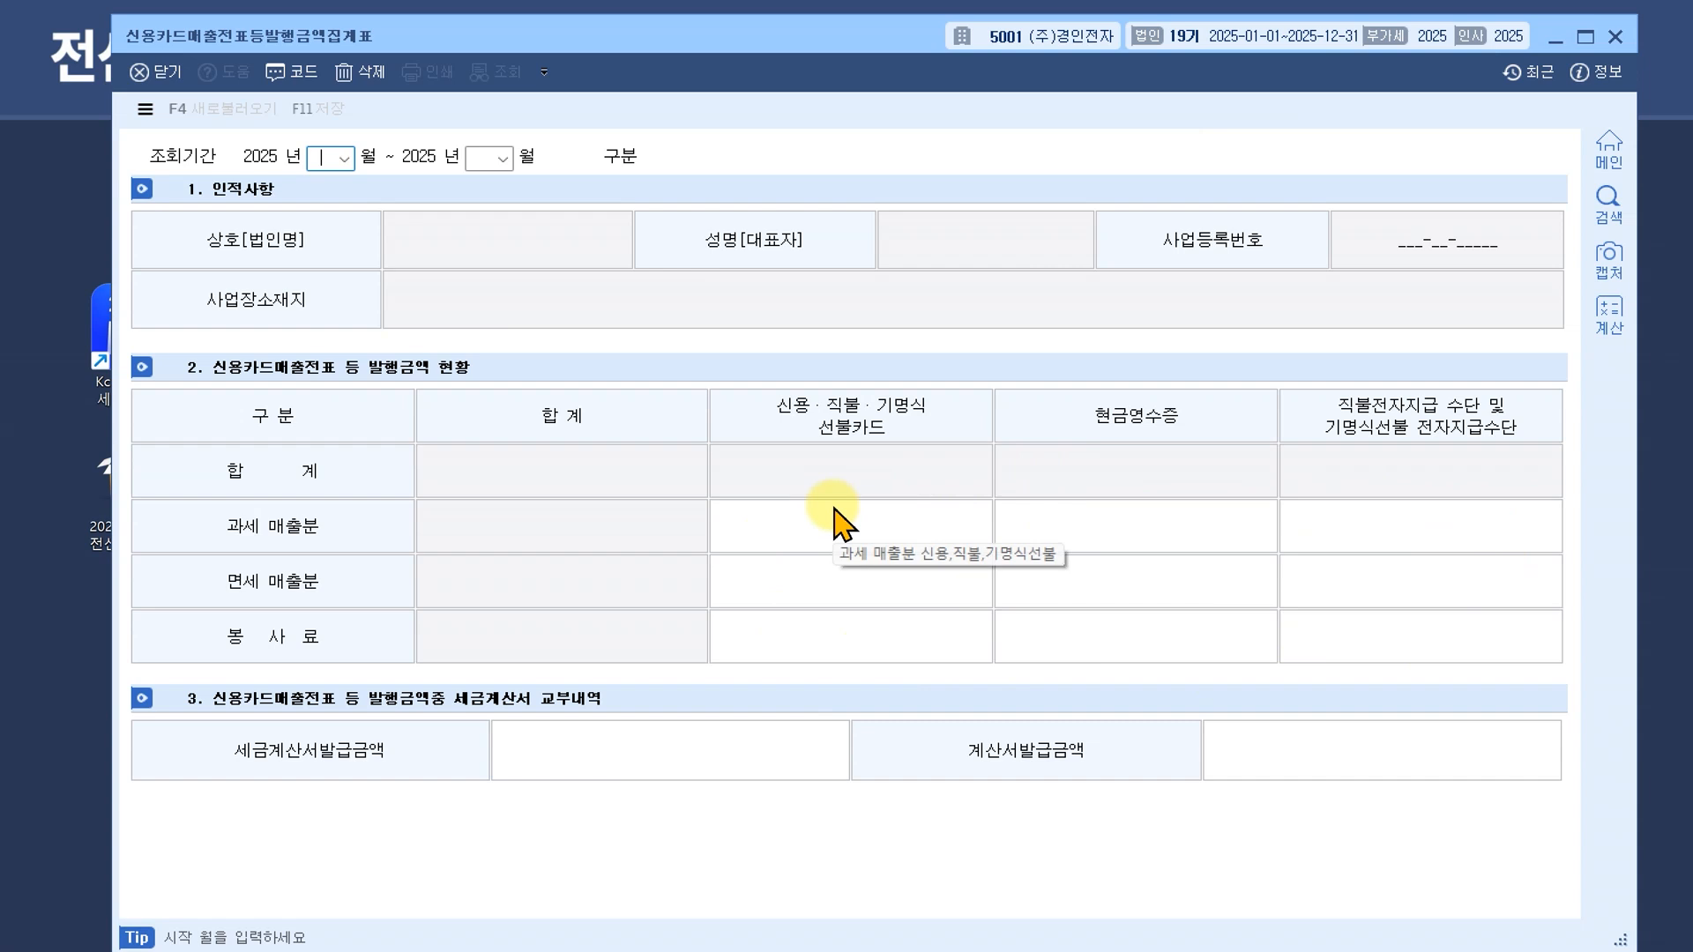
left_click(379, 745)
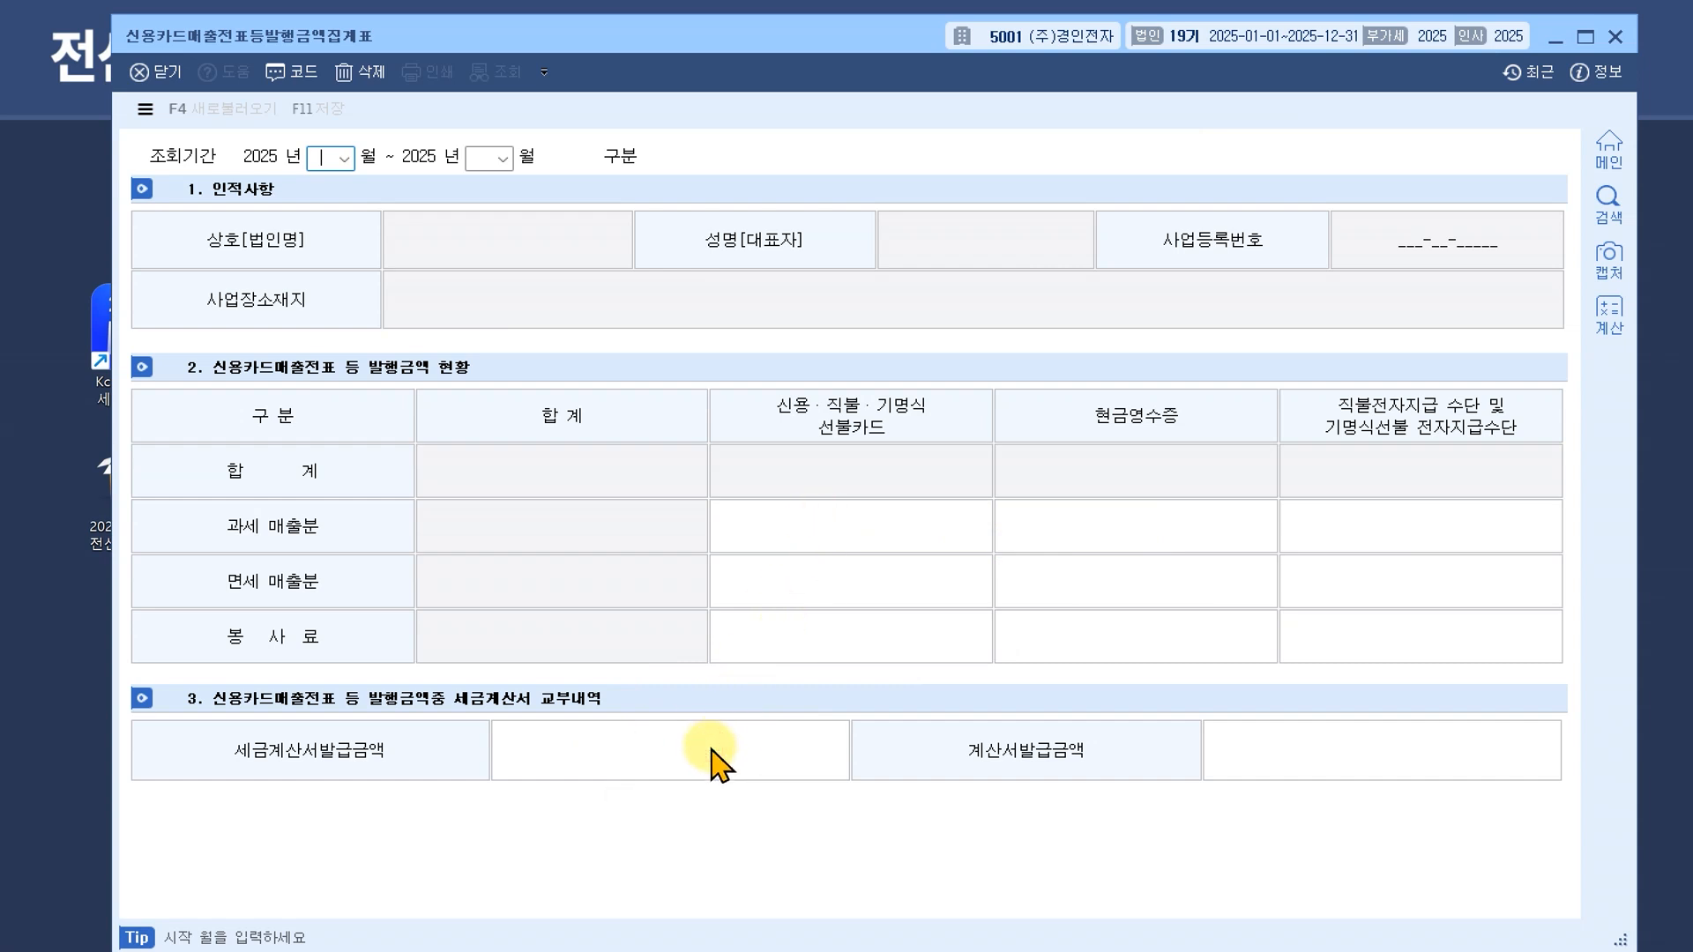
left_click(1237, 578)
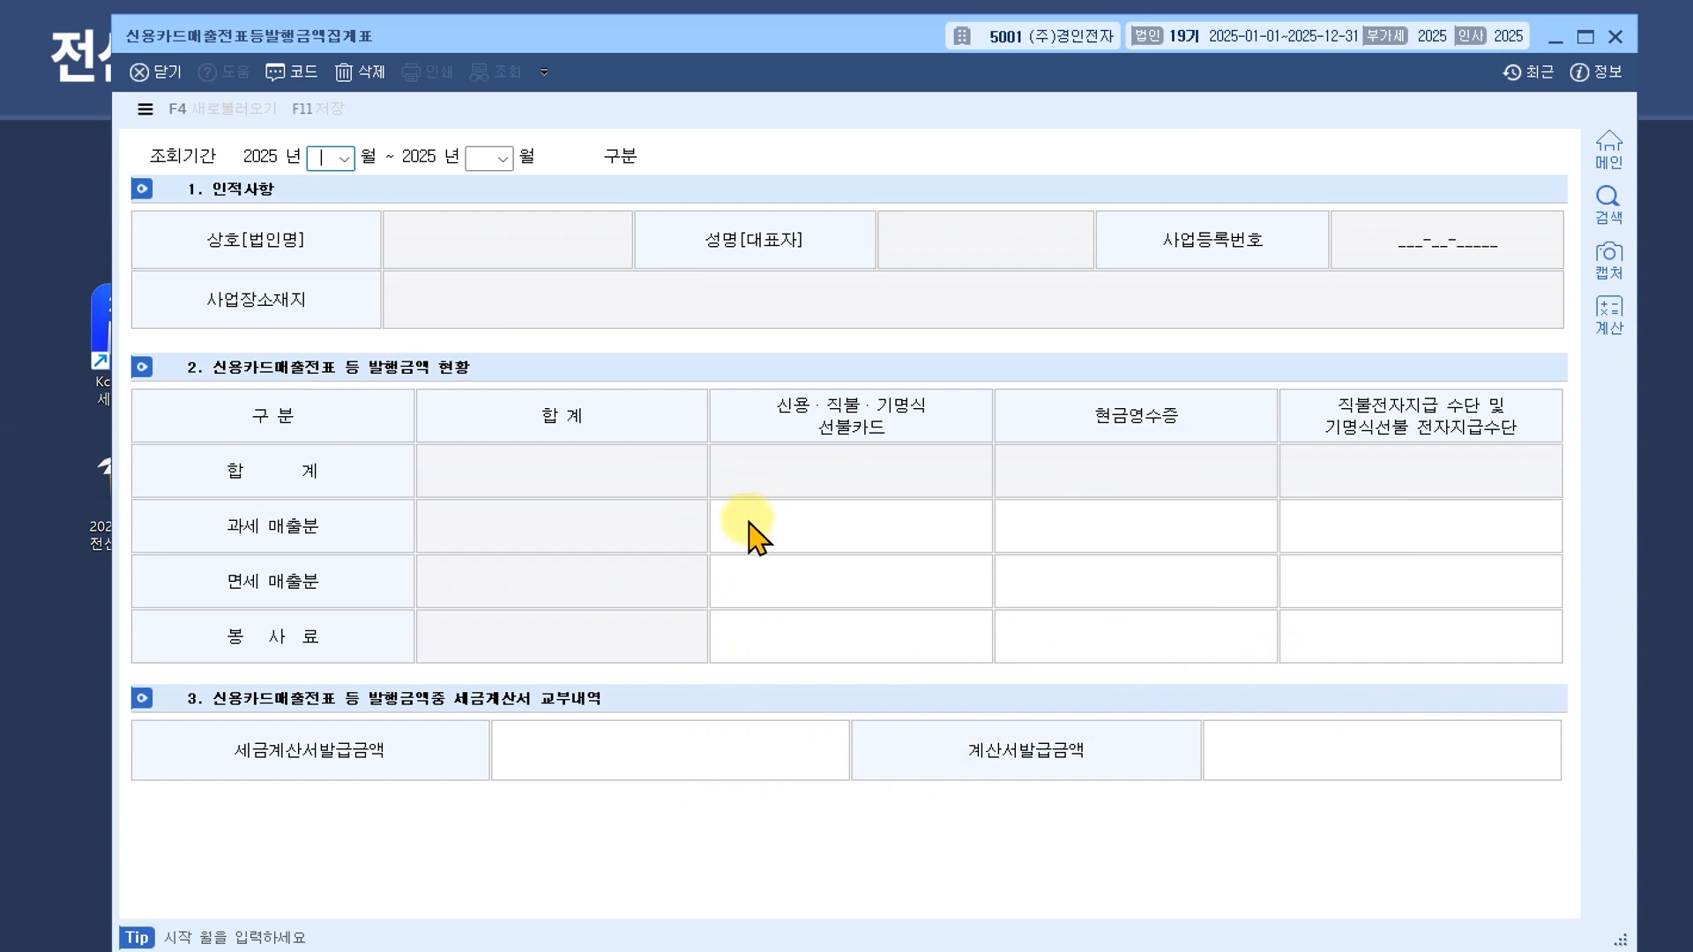
left_click(537, 744)
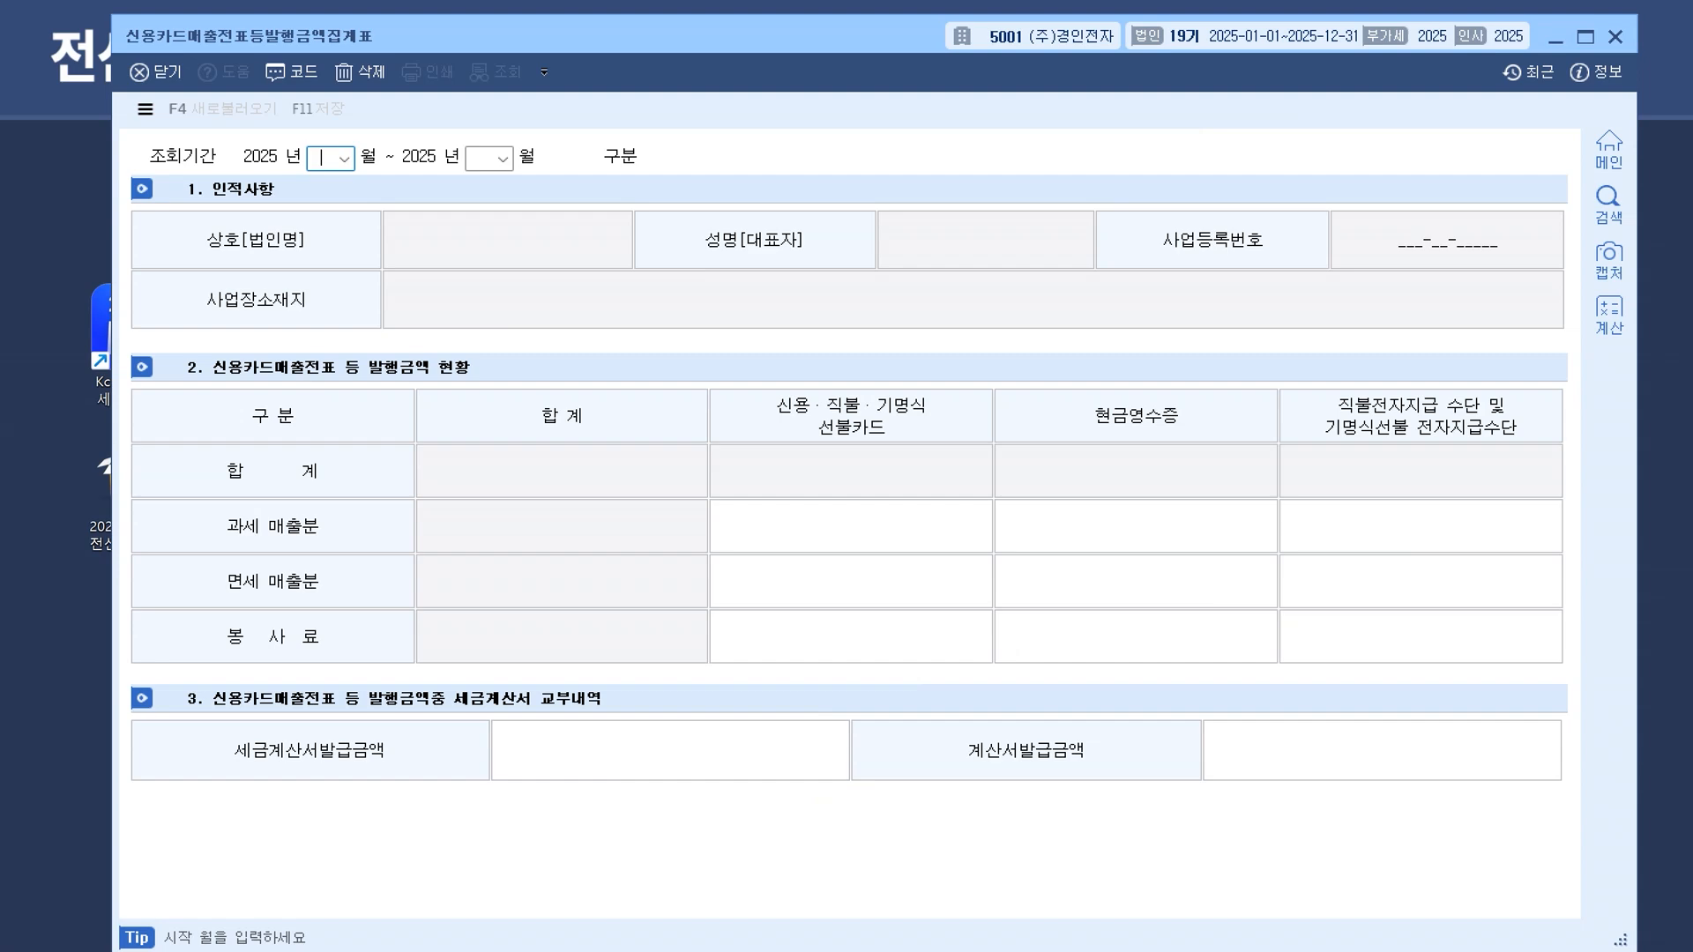
Switch to the PDF 신용카드매출전표등 발행금액집계표 추가 in Edge and read exercise 10's instructions and three transactions
left_click(1080, 948)
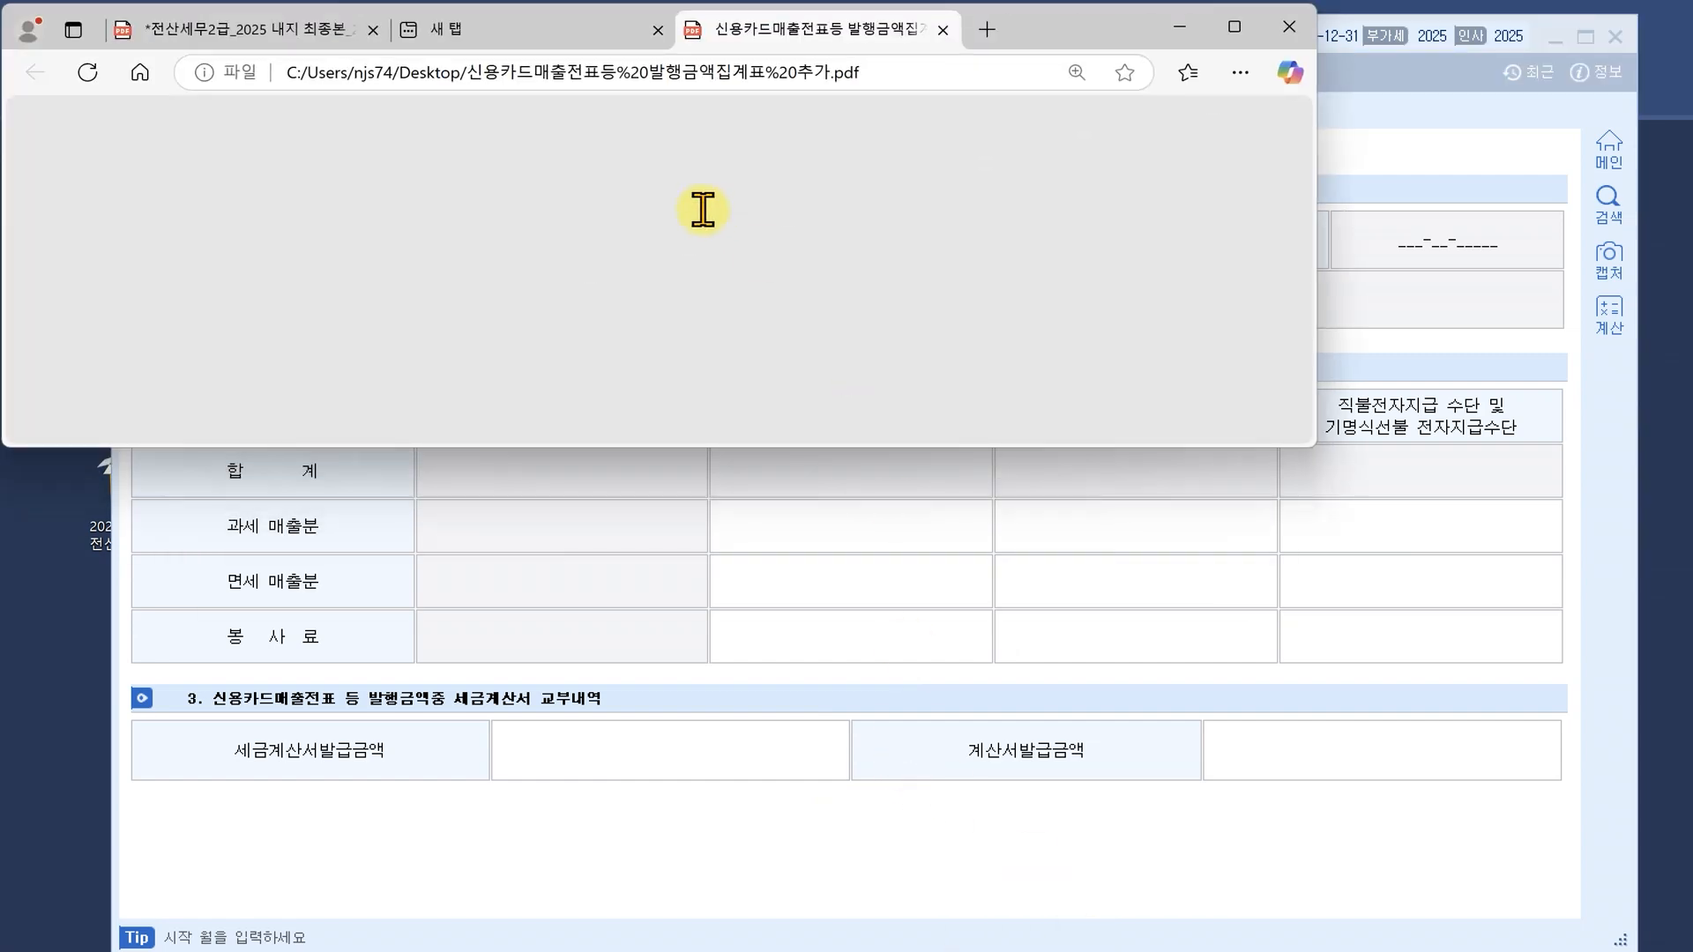
left_click(522, 42)
left_click(683, 39)
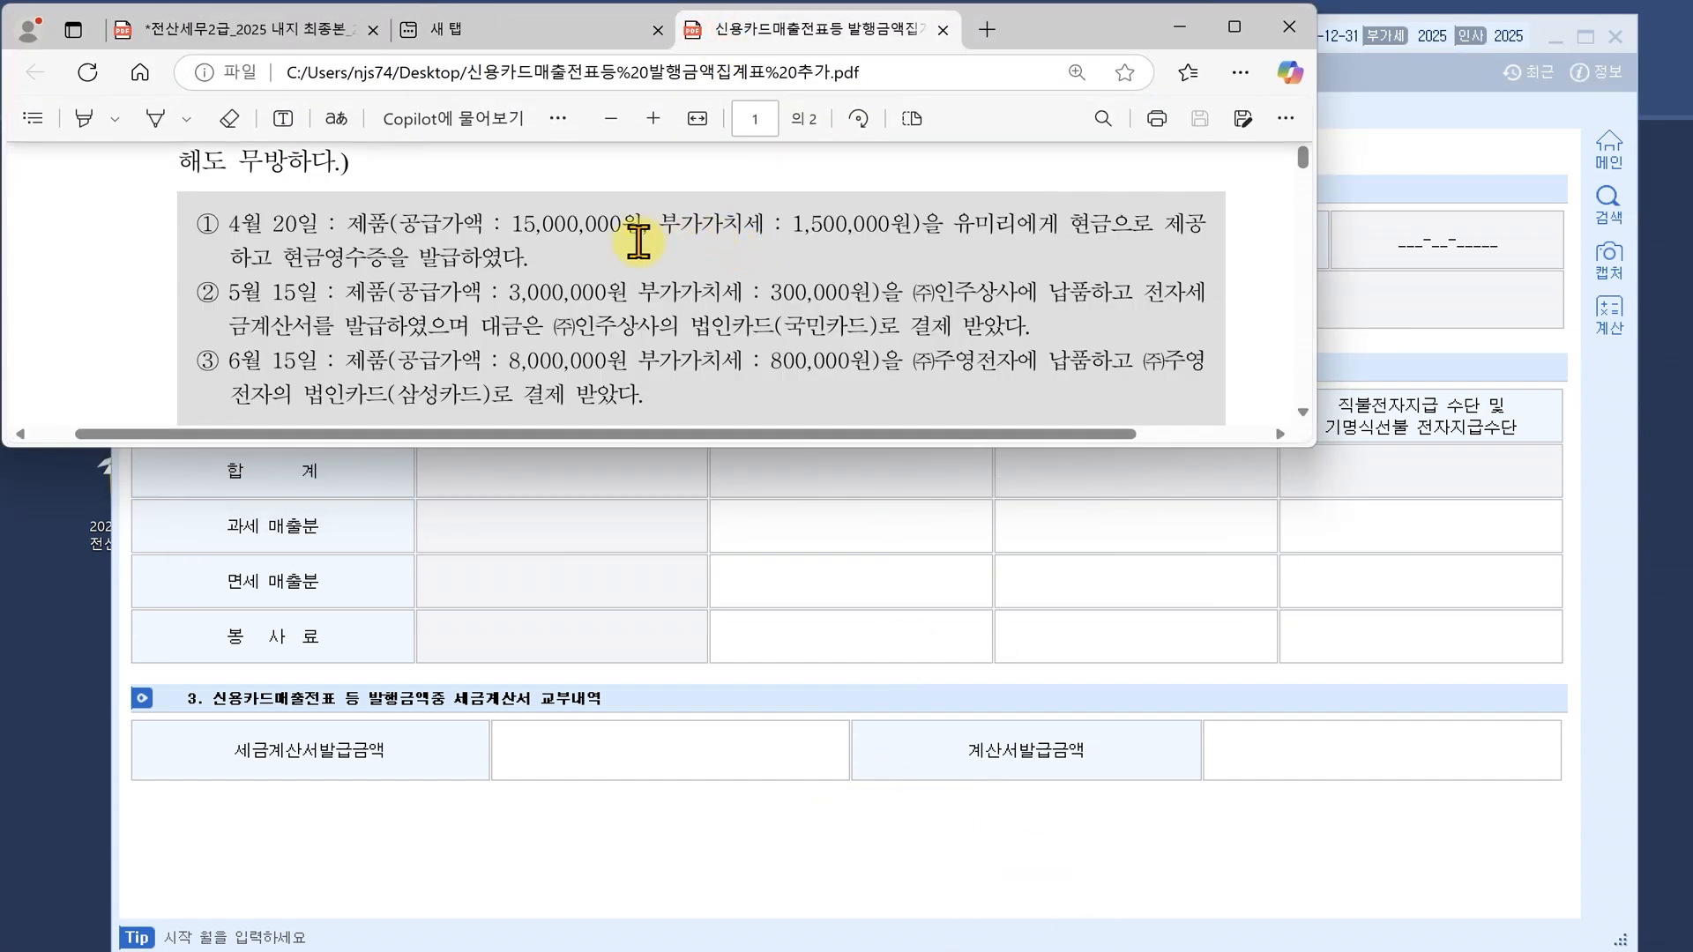
scroll(538, 265, "up", 3)
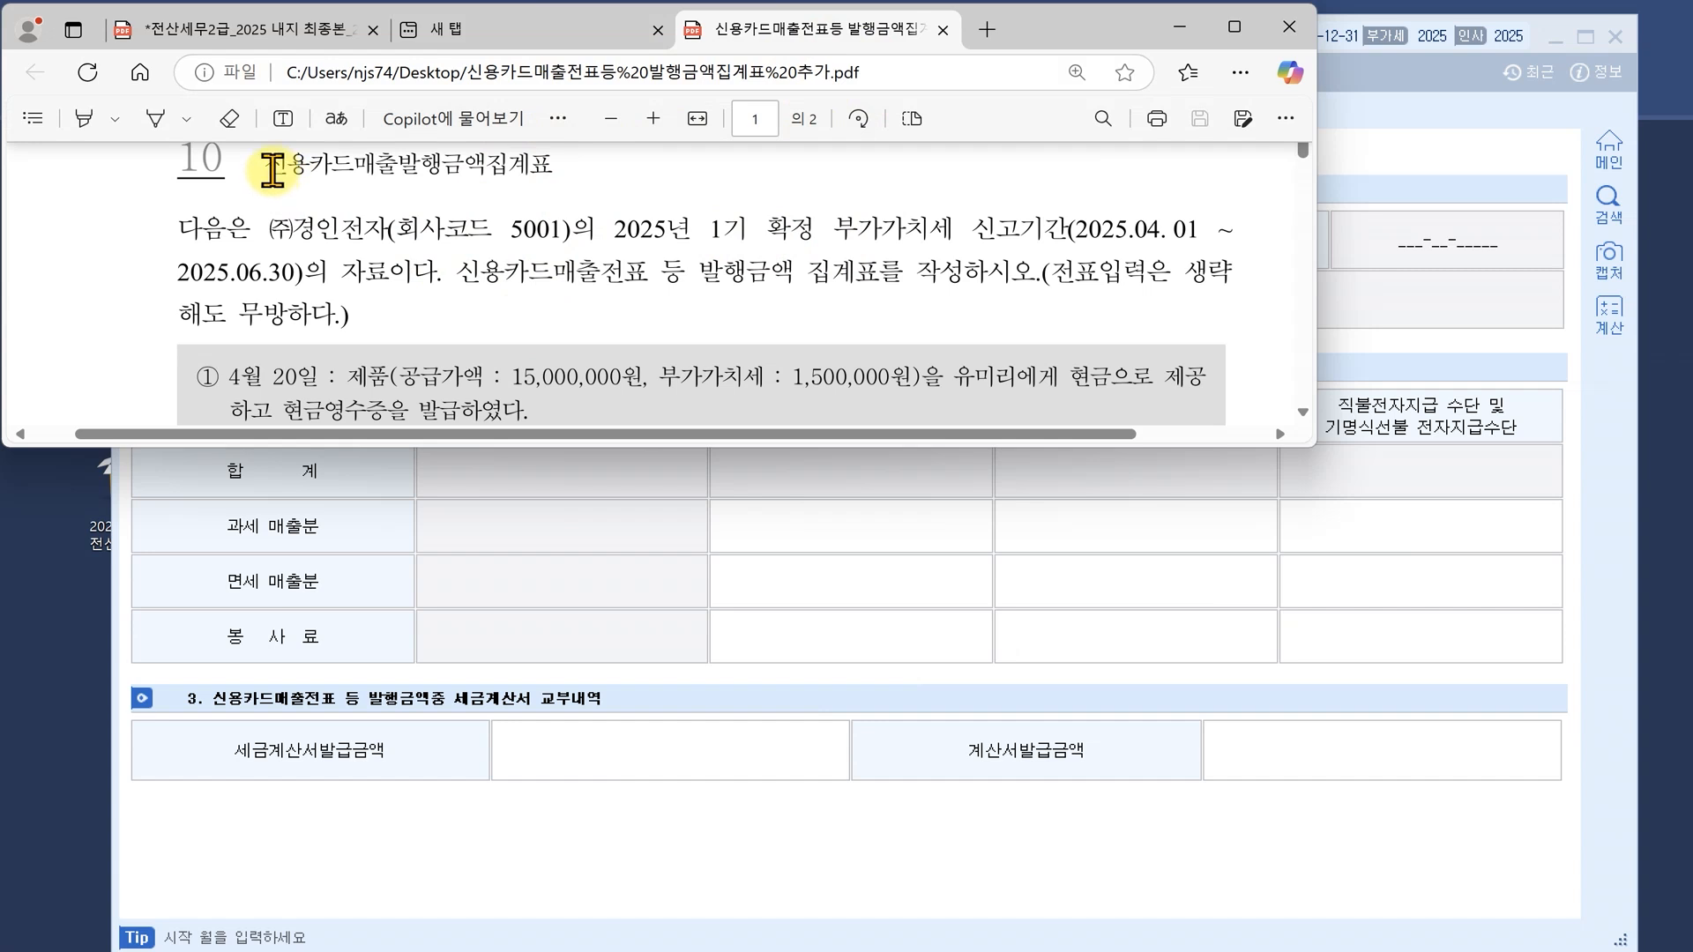
left_click(218, 158)
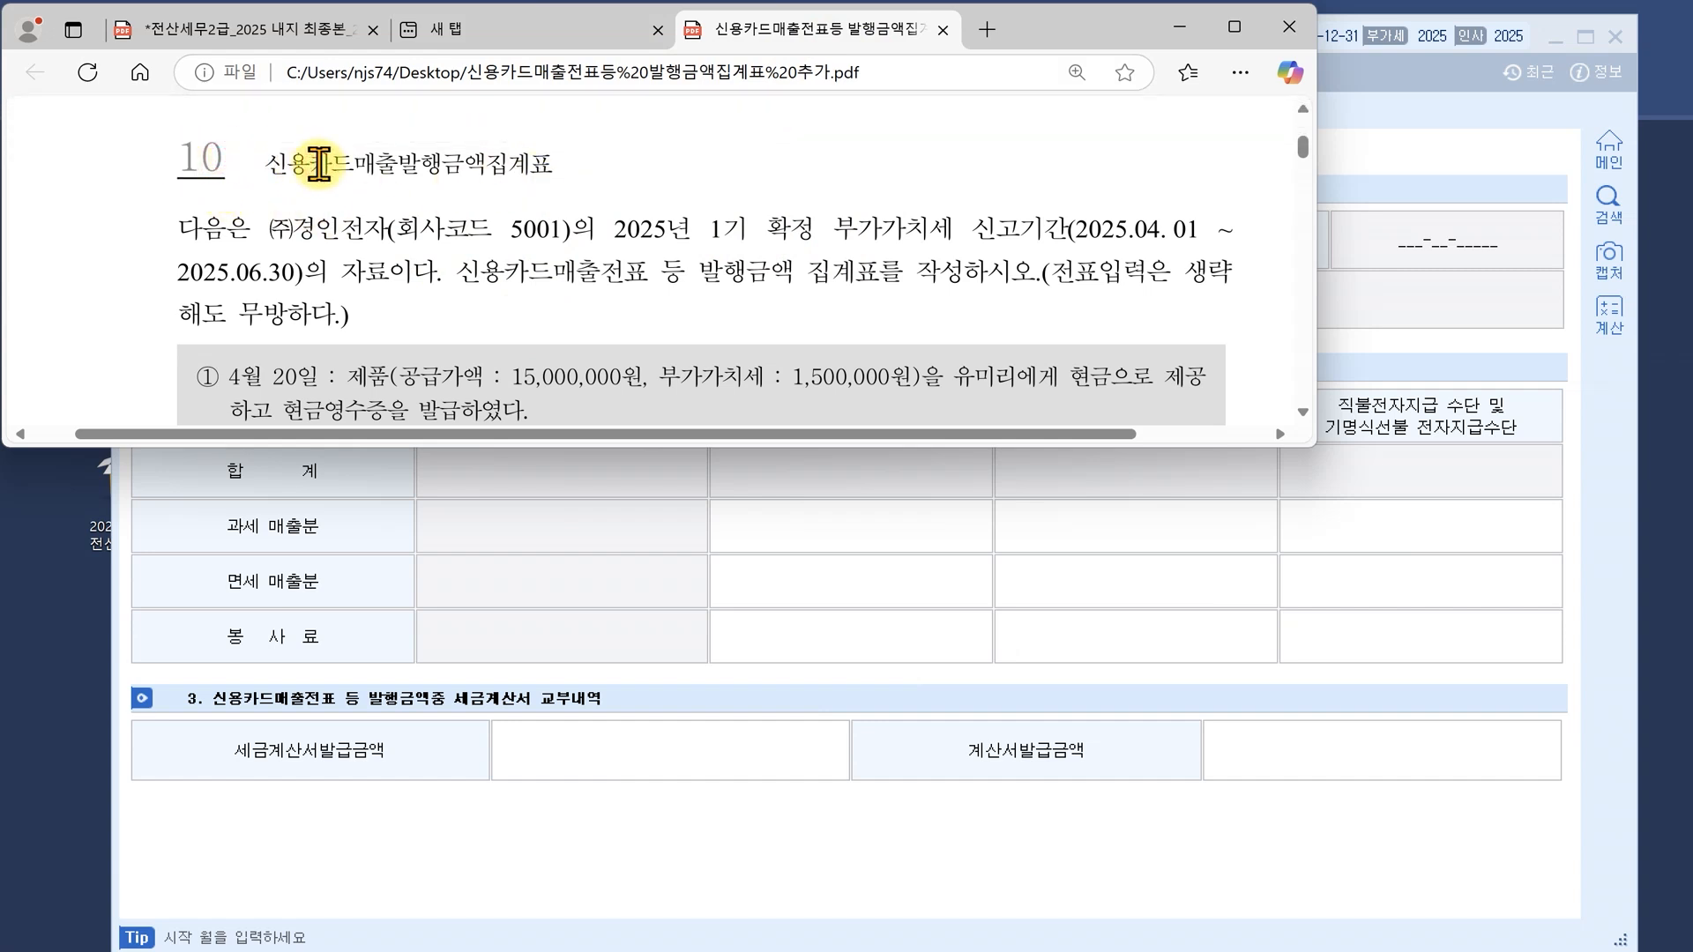
scroll(319, 163, "down", 1)
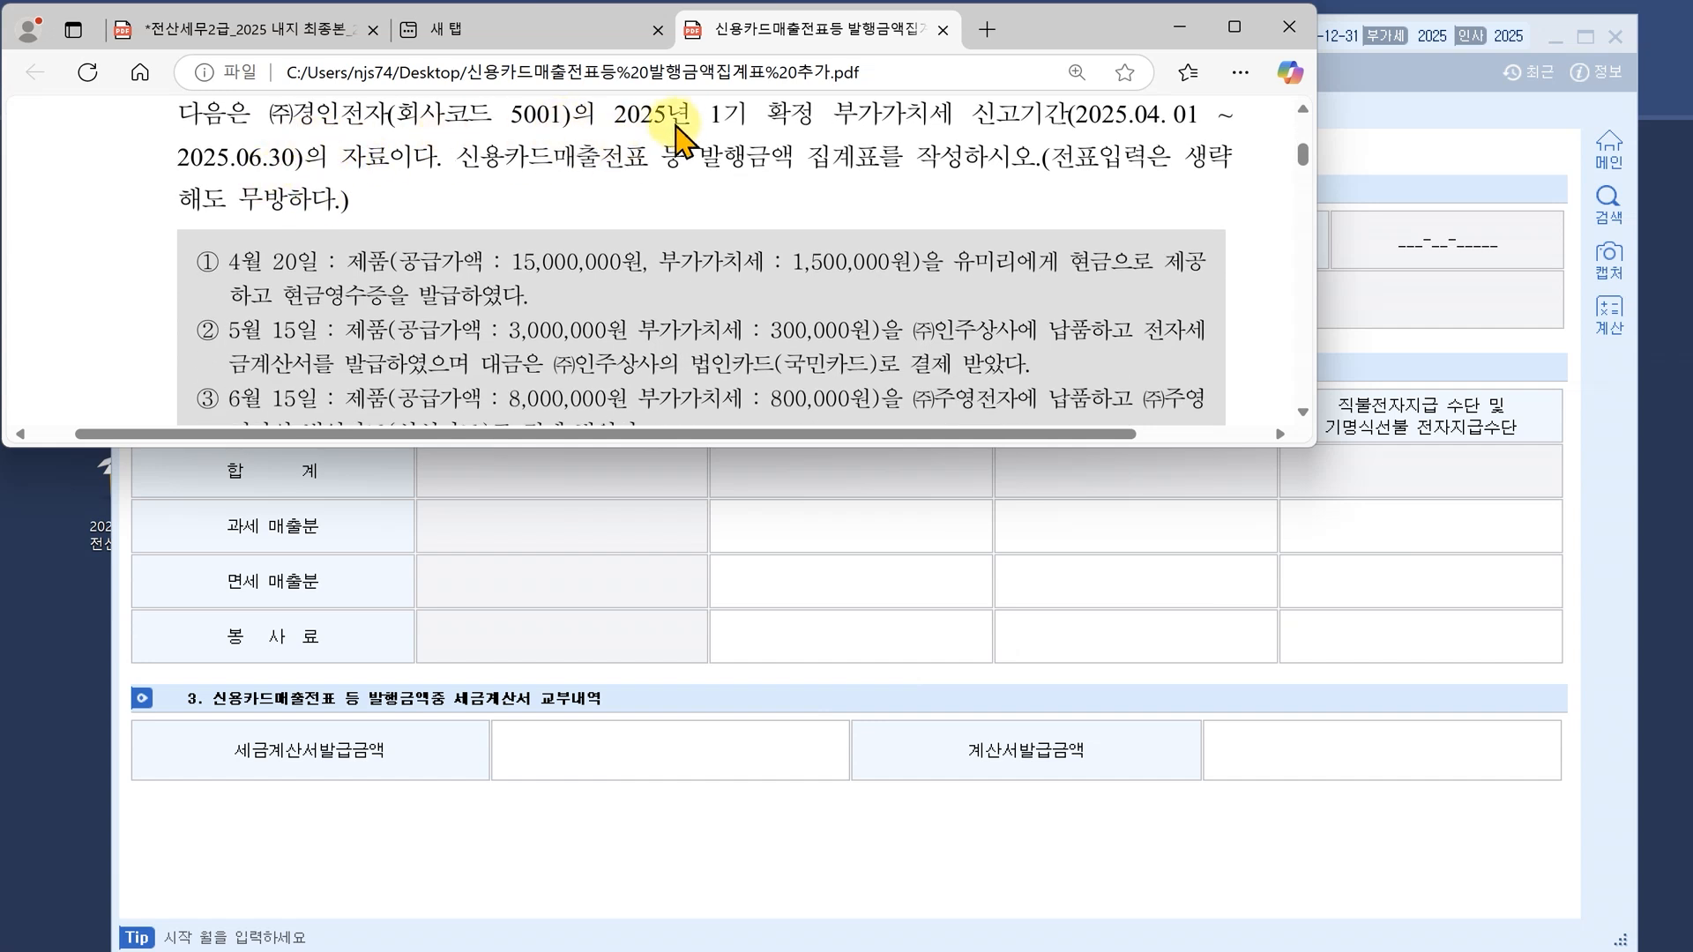
scroll(873, 242, "up", 1)
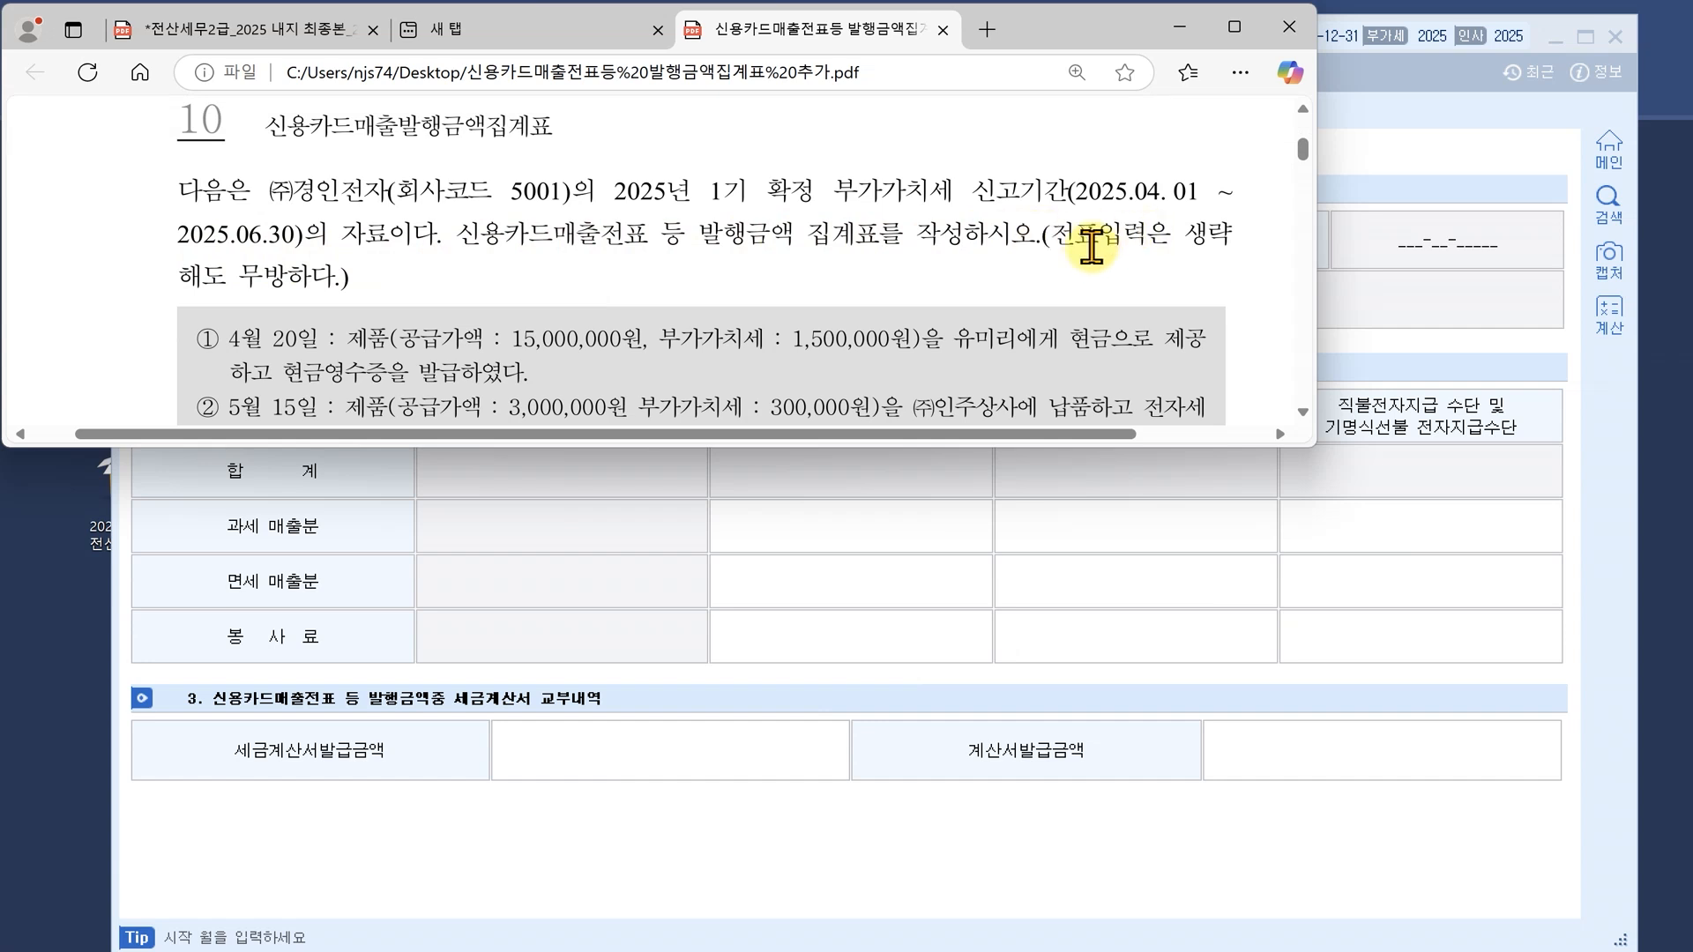
scroll(1012, 265, "down", 2)
scroll(820, 265, "down", 1)
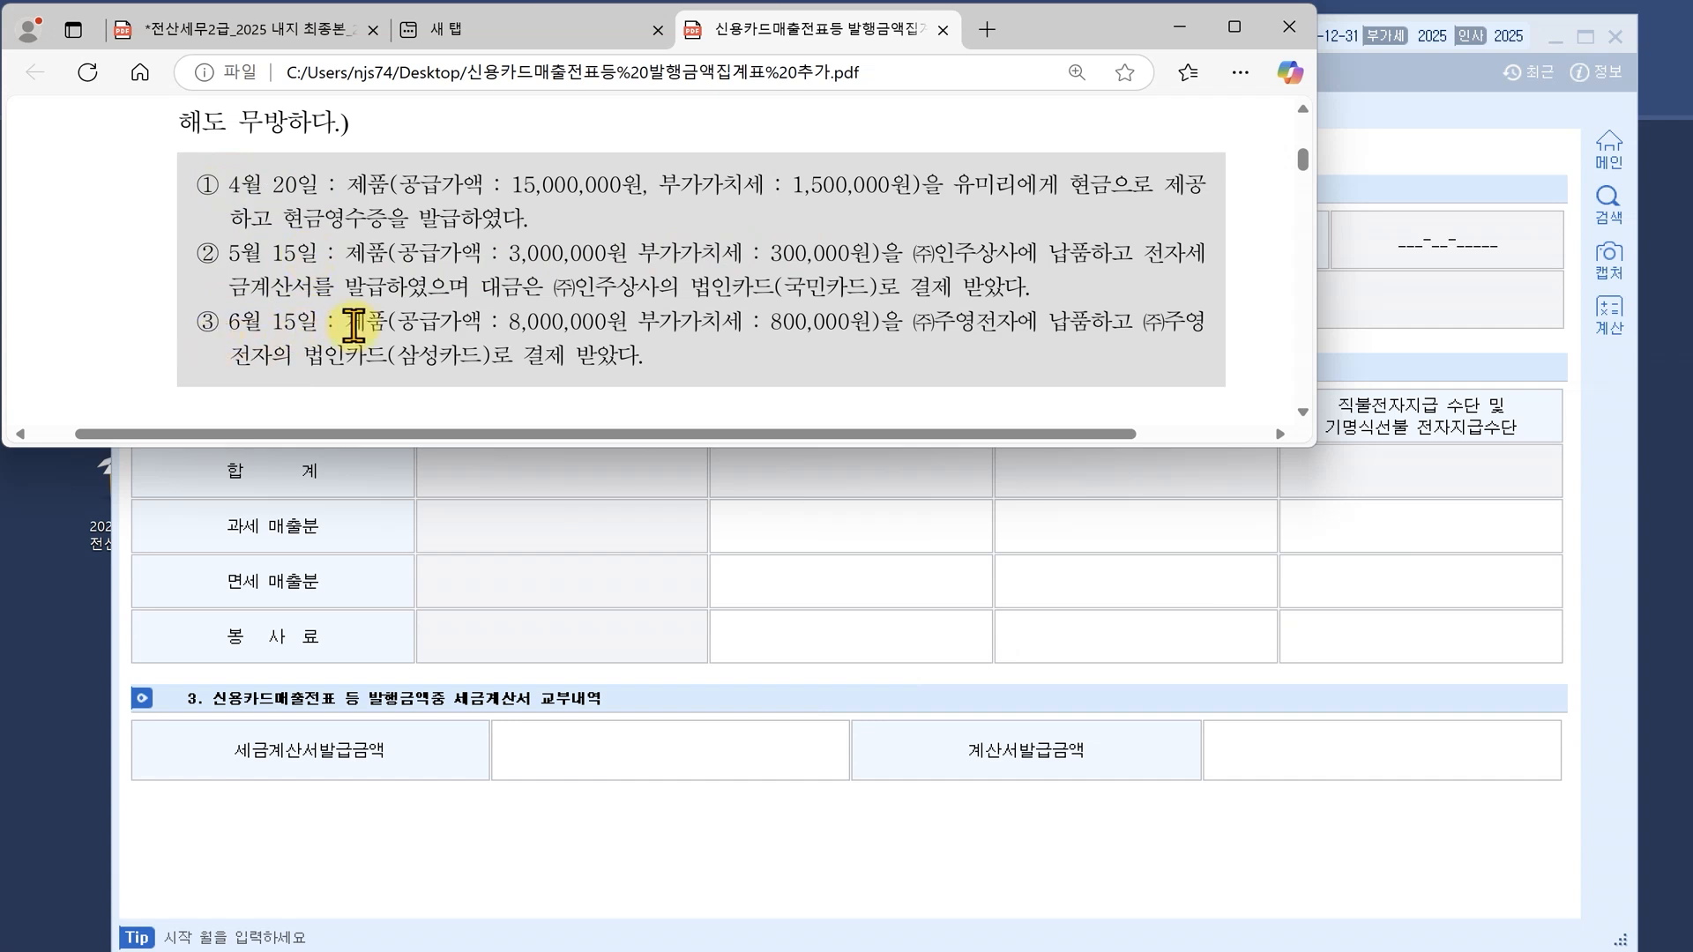
Back in the KcLep form, set the 조회기간 from month 04 to month 06 of 2025
left_click(1070, 541)
left_click(344, 161)
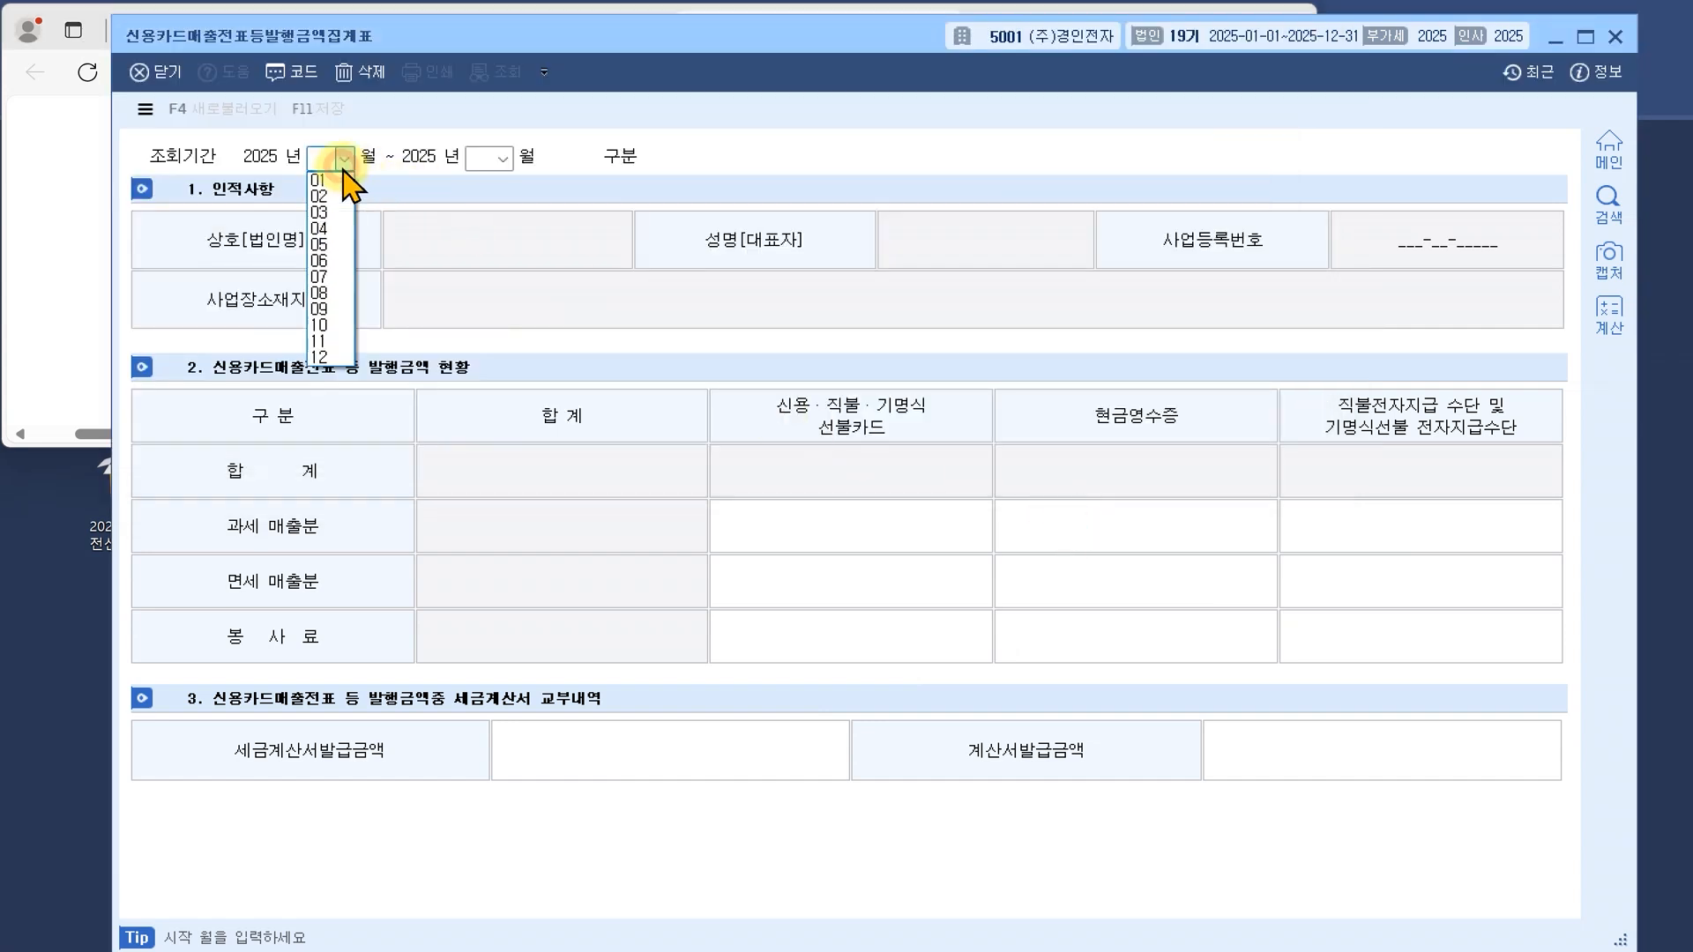
left_click(330, 228)
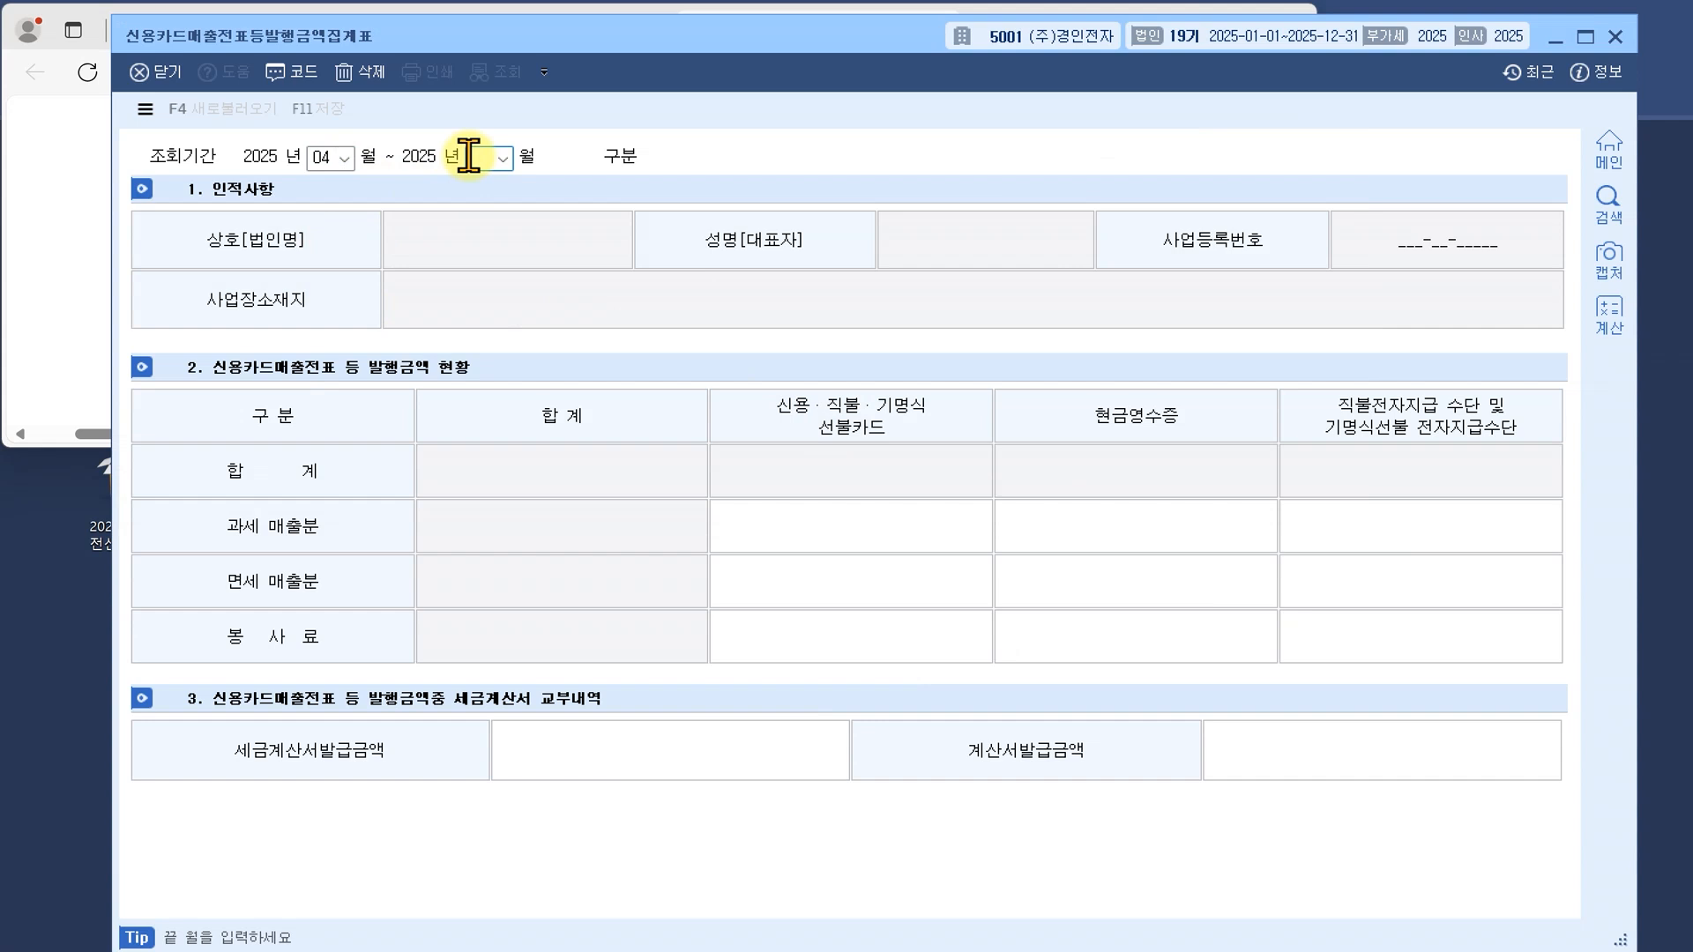
type("06")
key("Return")
Go through the loaded form's entry cells for 과세, 면세 and 봉사료 sales and the 세금계산서 and 계산서발급금액 fields
left_click(923, 529)
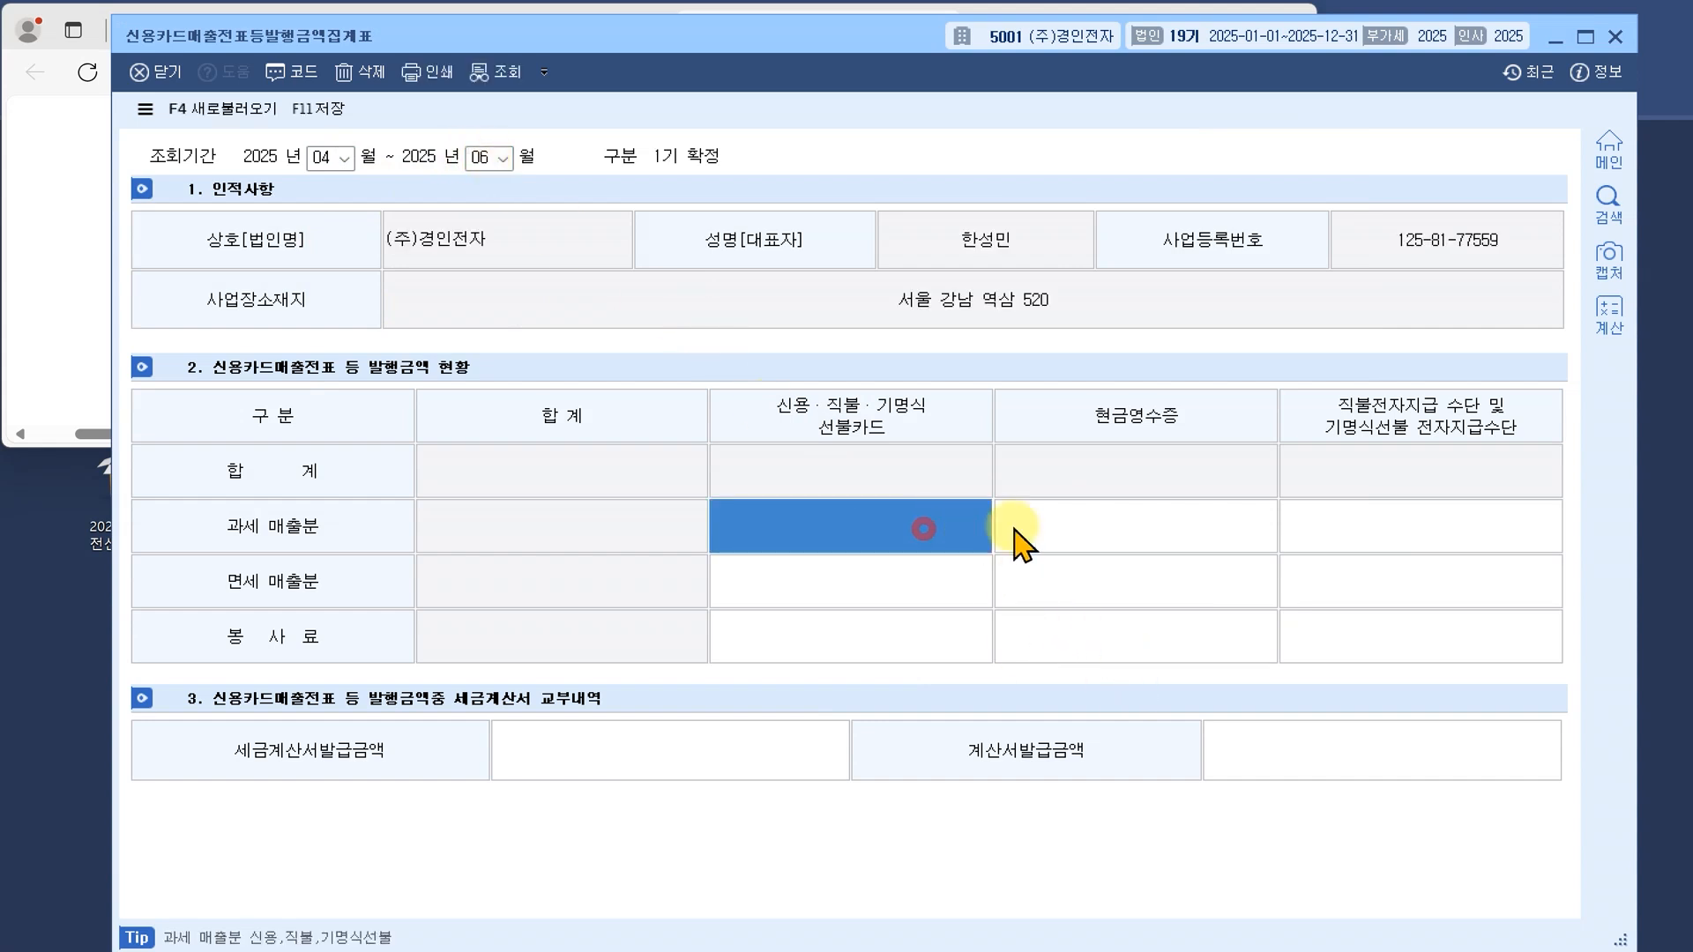
left_click(1104, 529)
left_click(1396, 529)
left_click(1383, 584)
left_click(1231, 578)
left_click(981, 584)
left_click(898, 645)
left_click(1088, 640)
left_click(1338, 629)
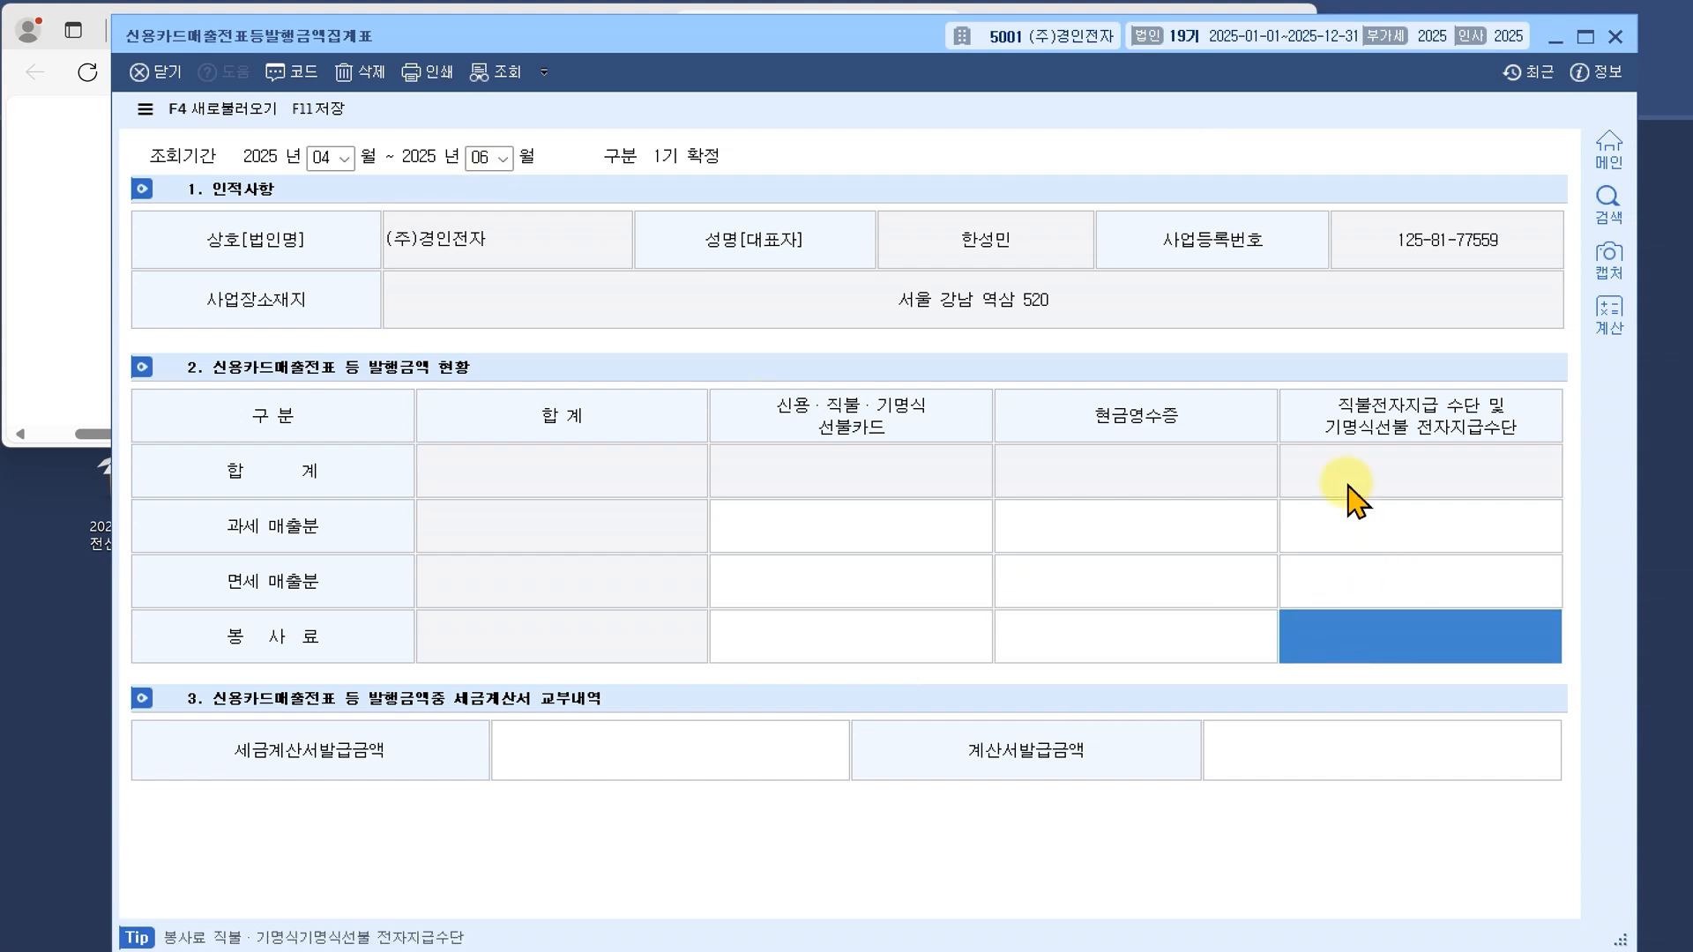
left_click(794, 541)
left_click(1046, 532)
left_click(1368, 521)
left_click(898, 586)
left_click(1098, 582)
left_click(1342, 587)
left_click(804, 531)
left_click(1076, 527)
left_click(1363, 524)
left_click(711, 750)
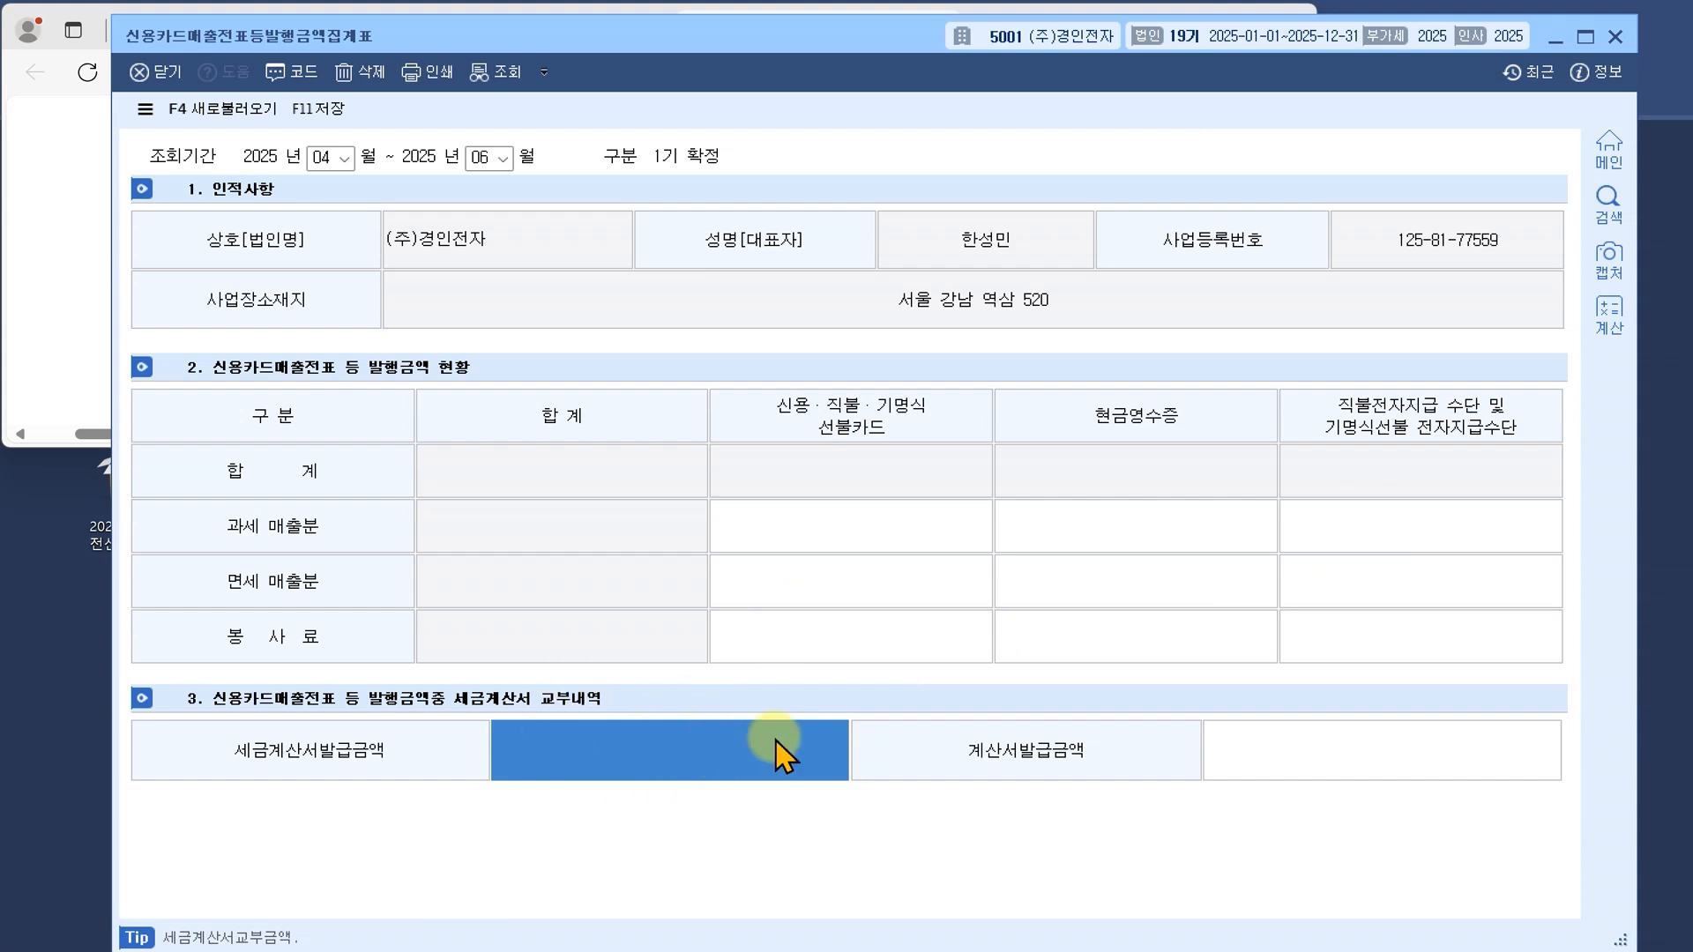
left_click(802, 575)
left_click(1071, 575)
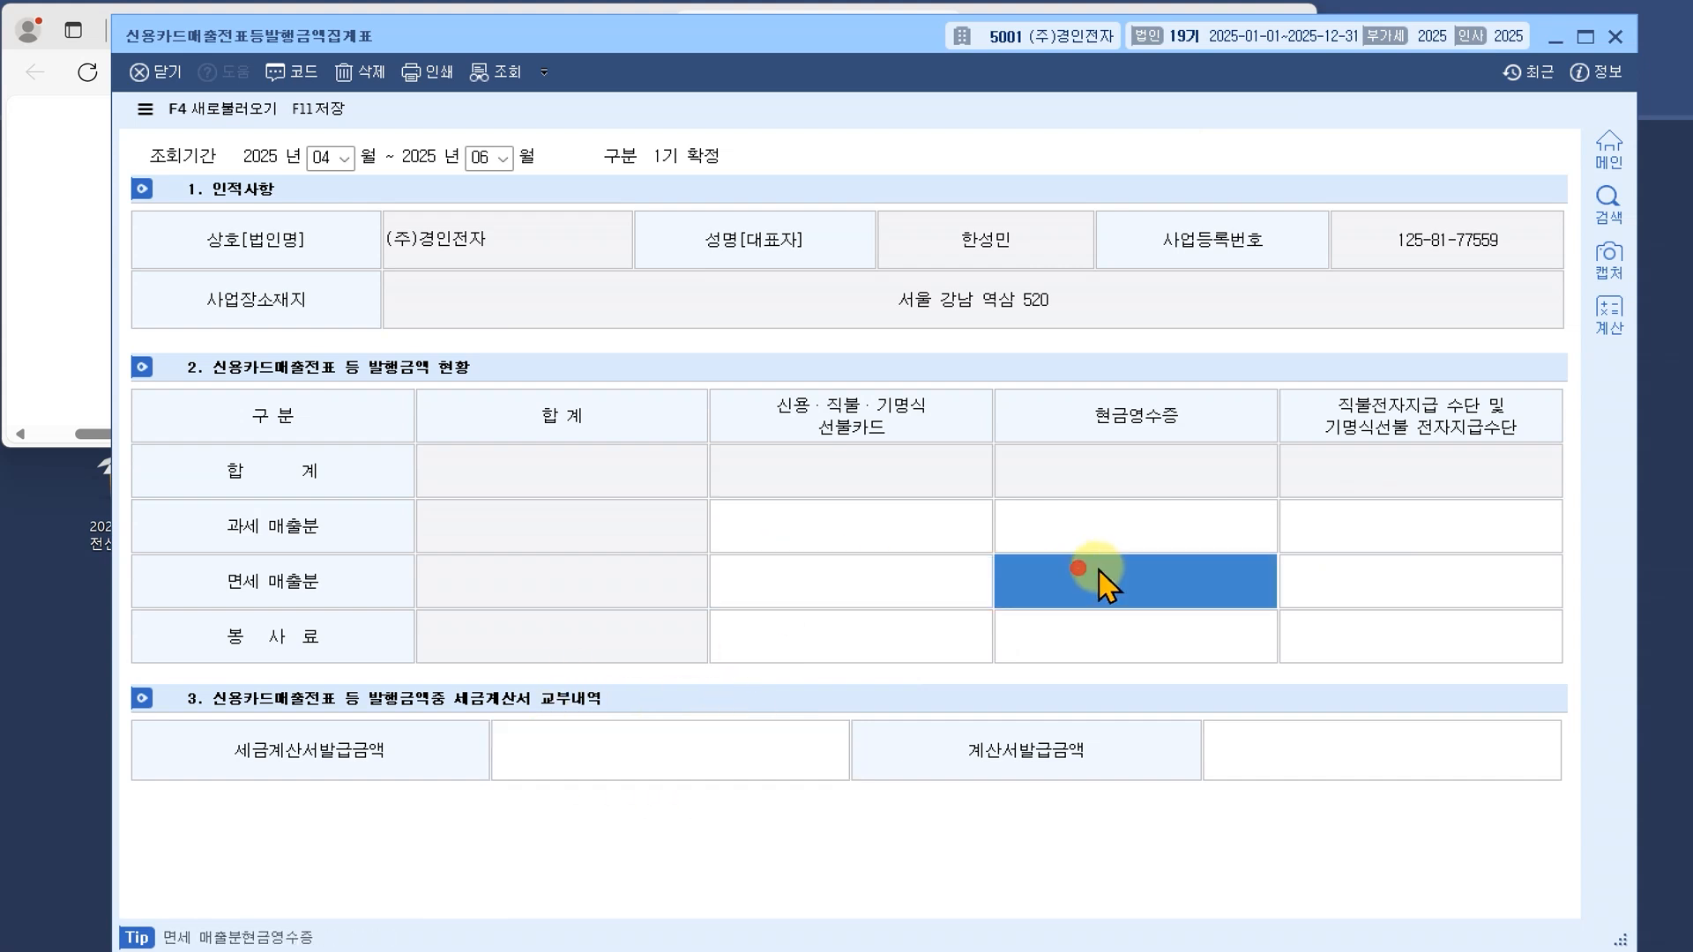
left_click(1331, 563)
left_click(1329, 745)
left_click(728, 751)
left_click(1280, 741)
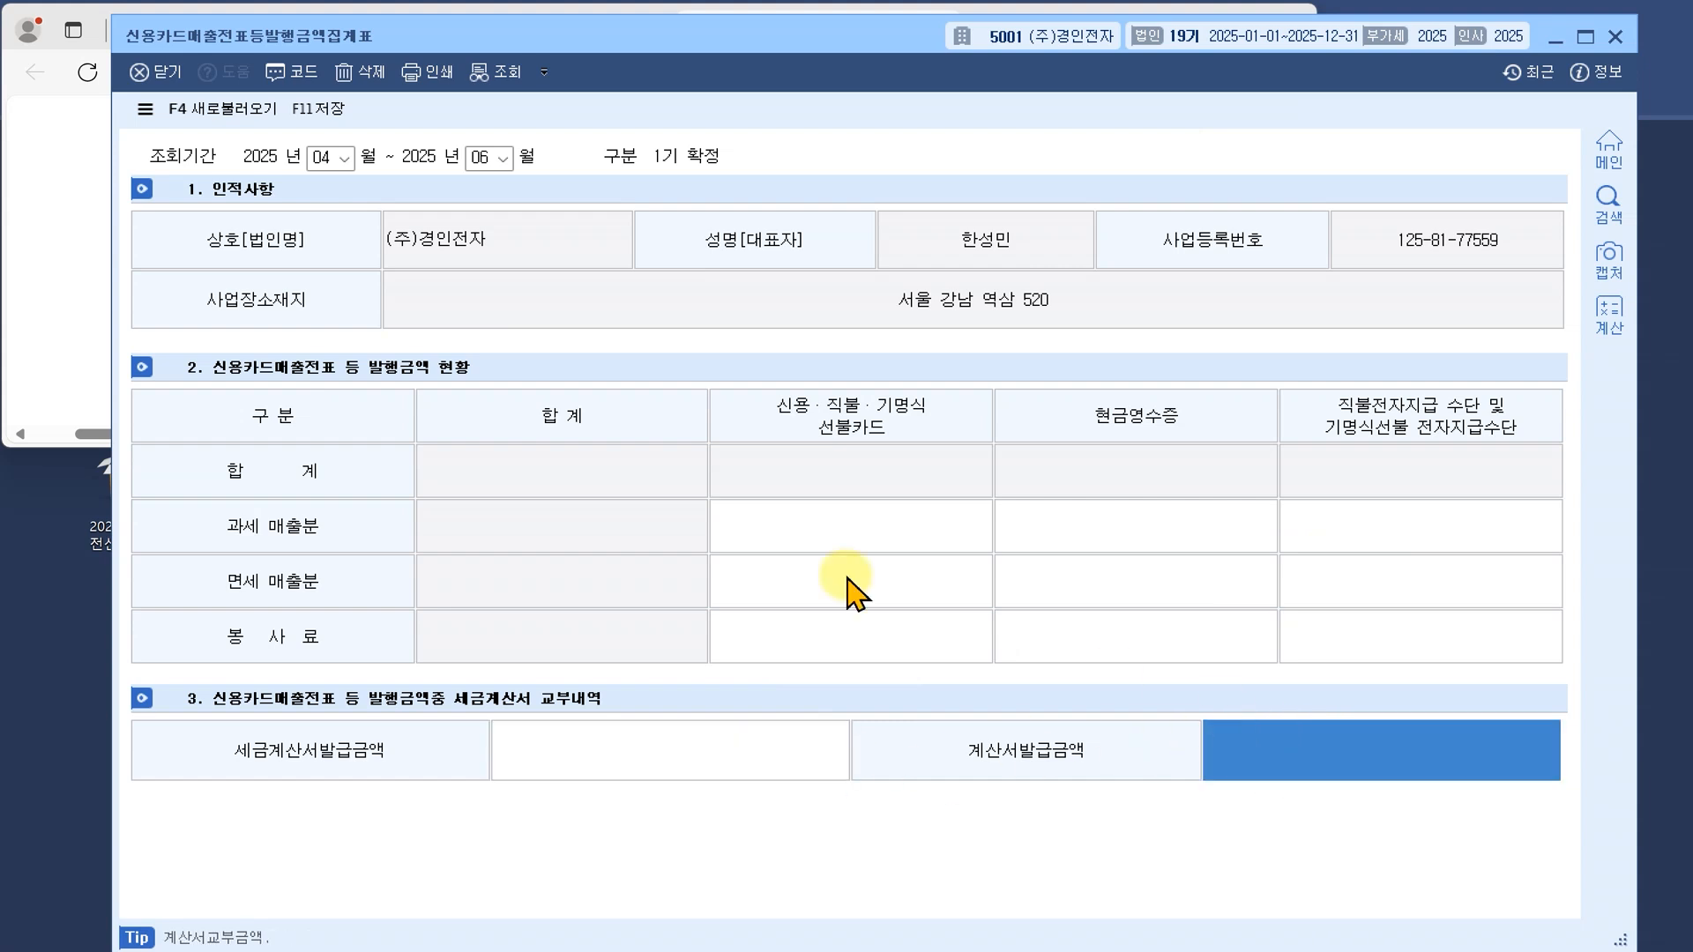
Switch to the exercise PDF in Edge and highlight the word 현금영수증 in transaction ①
left_click(27, 303)
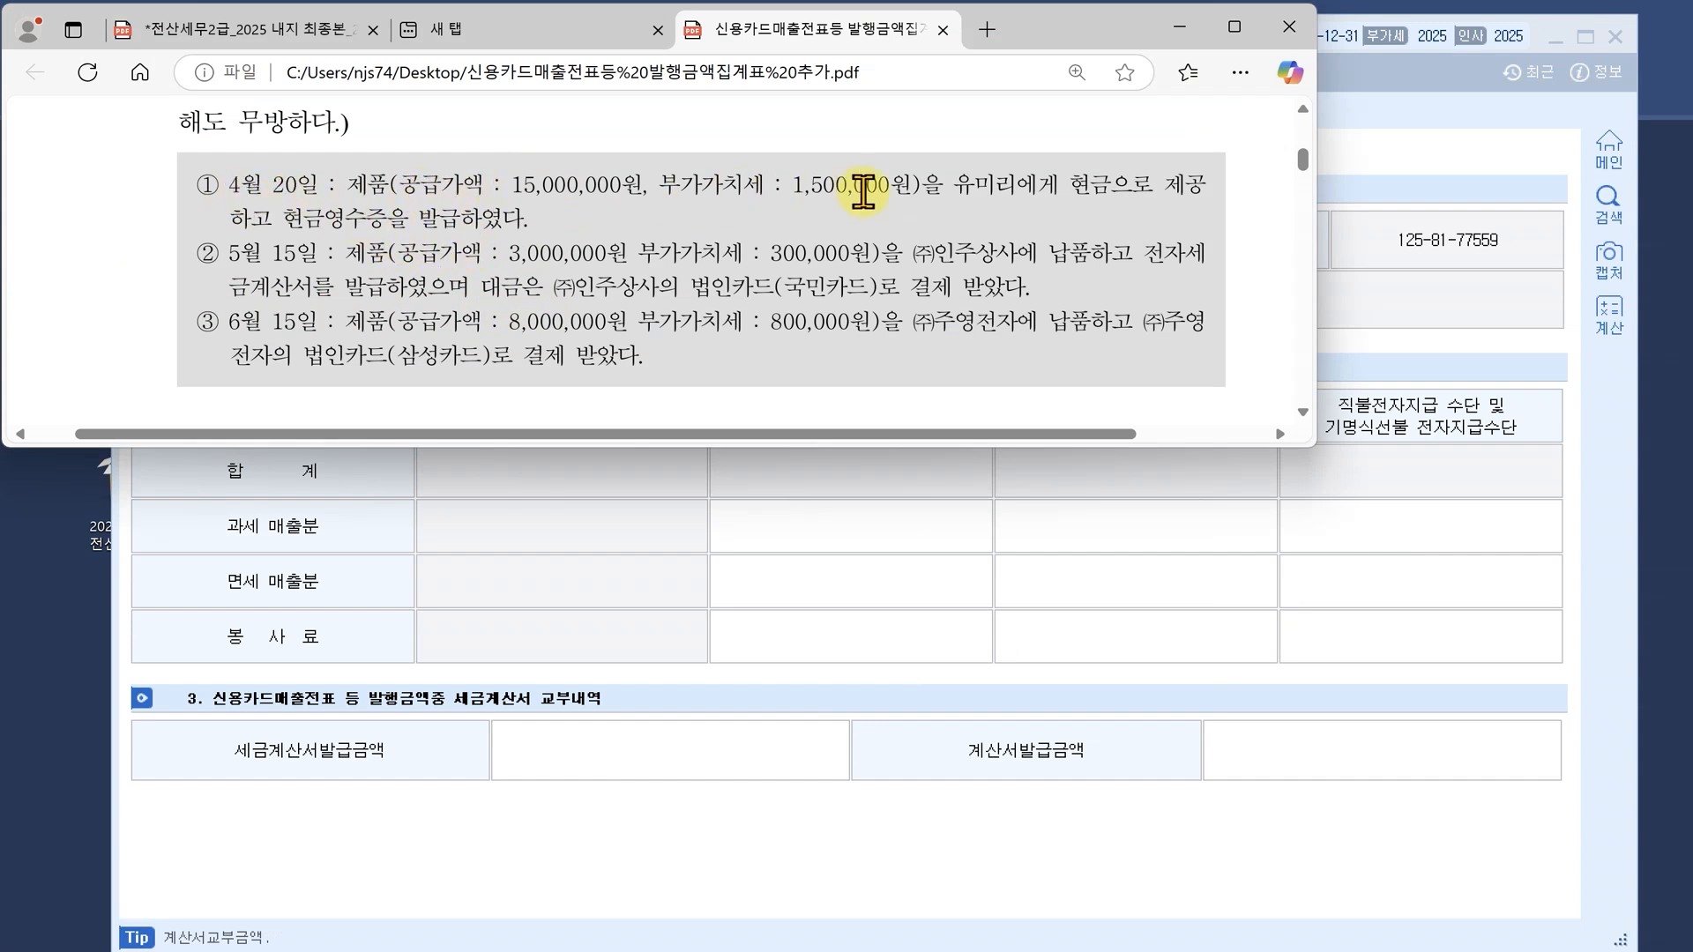
left_click_drag(281, 224, 388, 222)
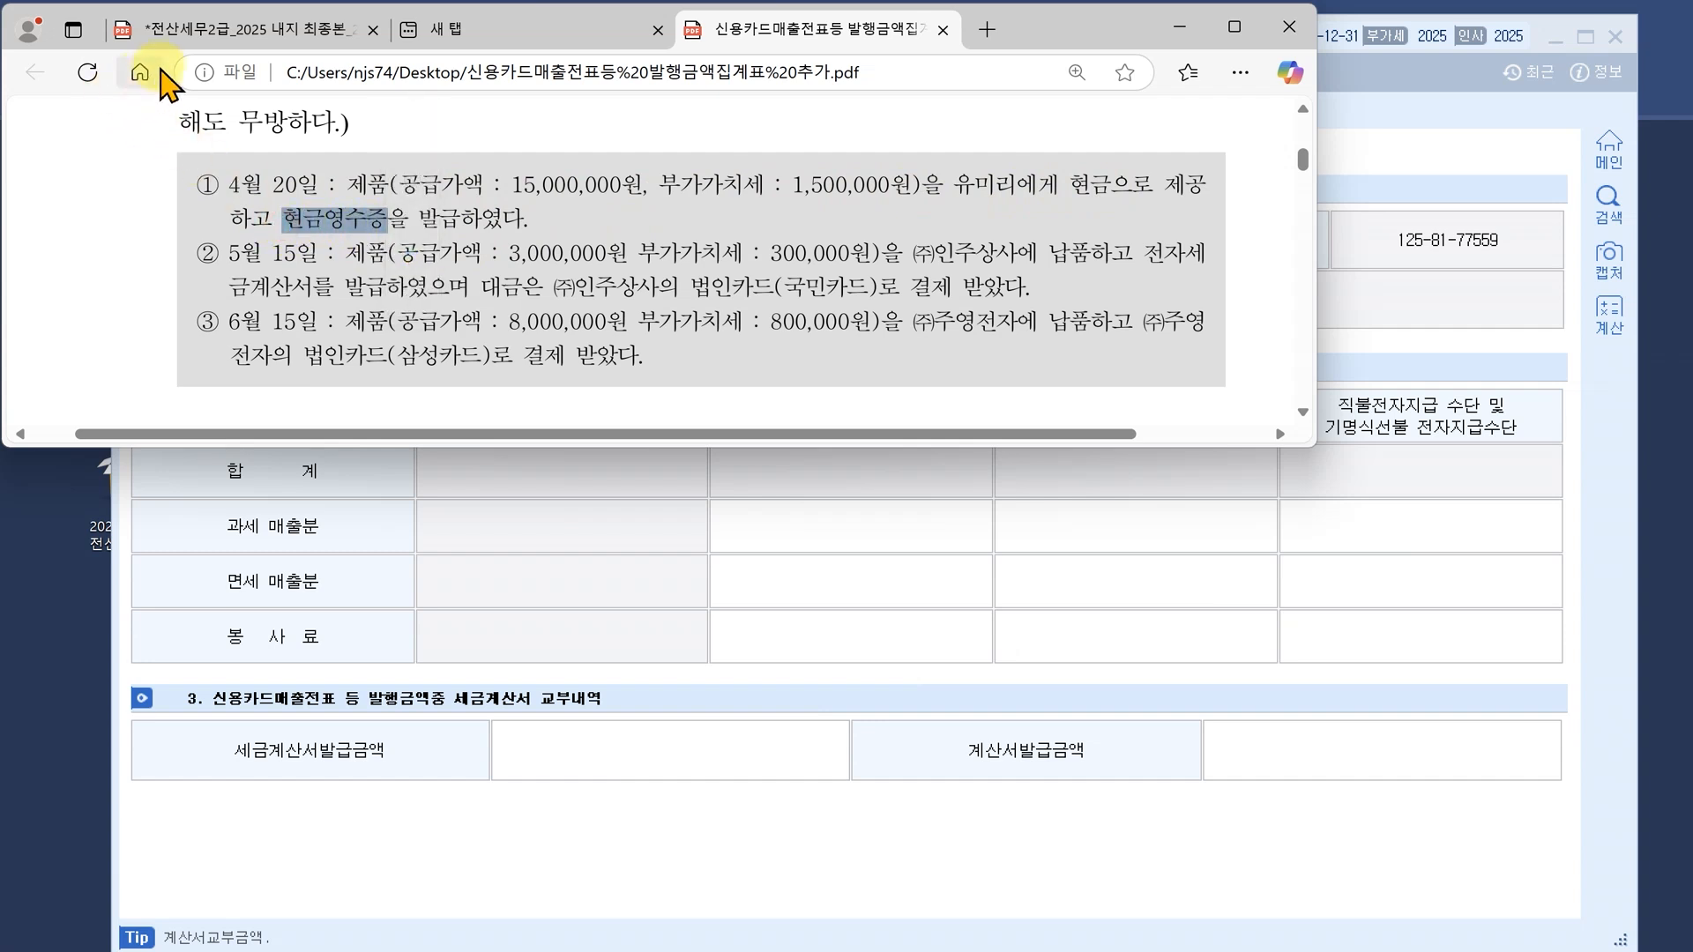
left_click(83, 118)
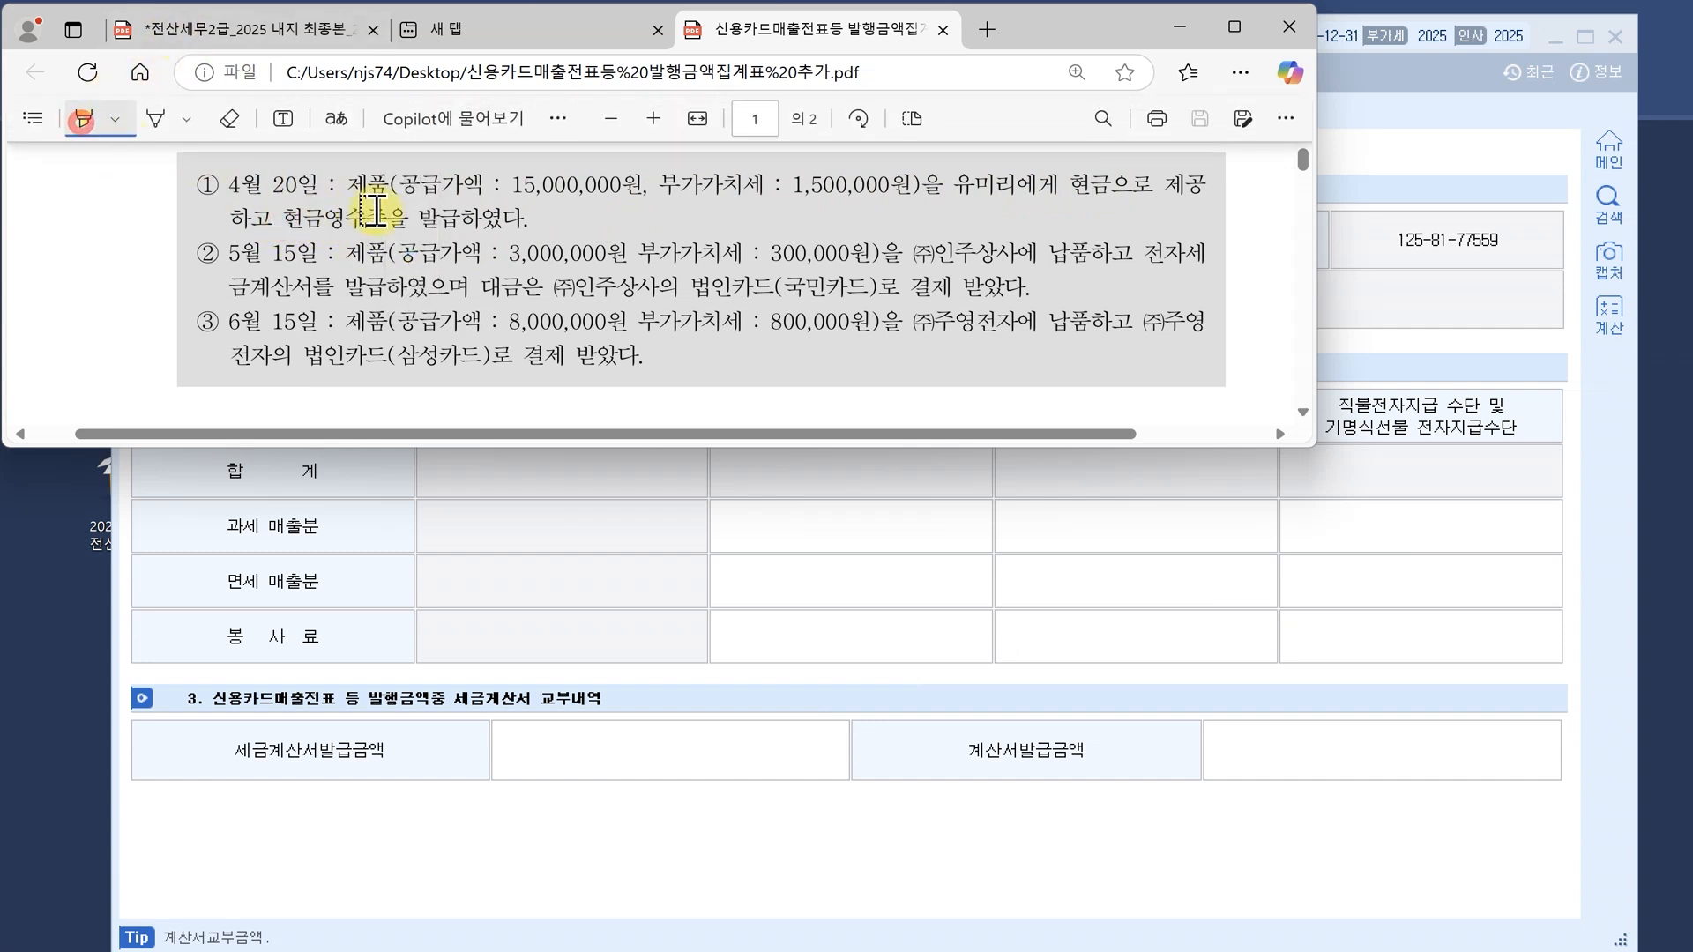
left_click_drag(281, 218, 388, 218)
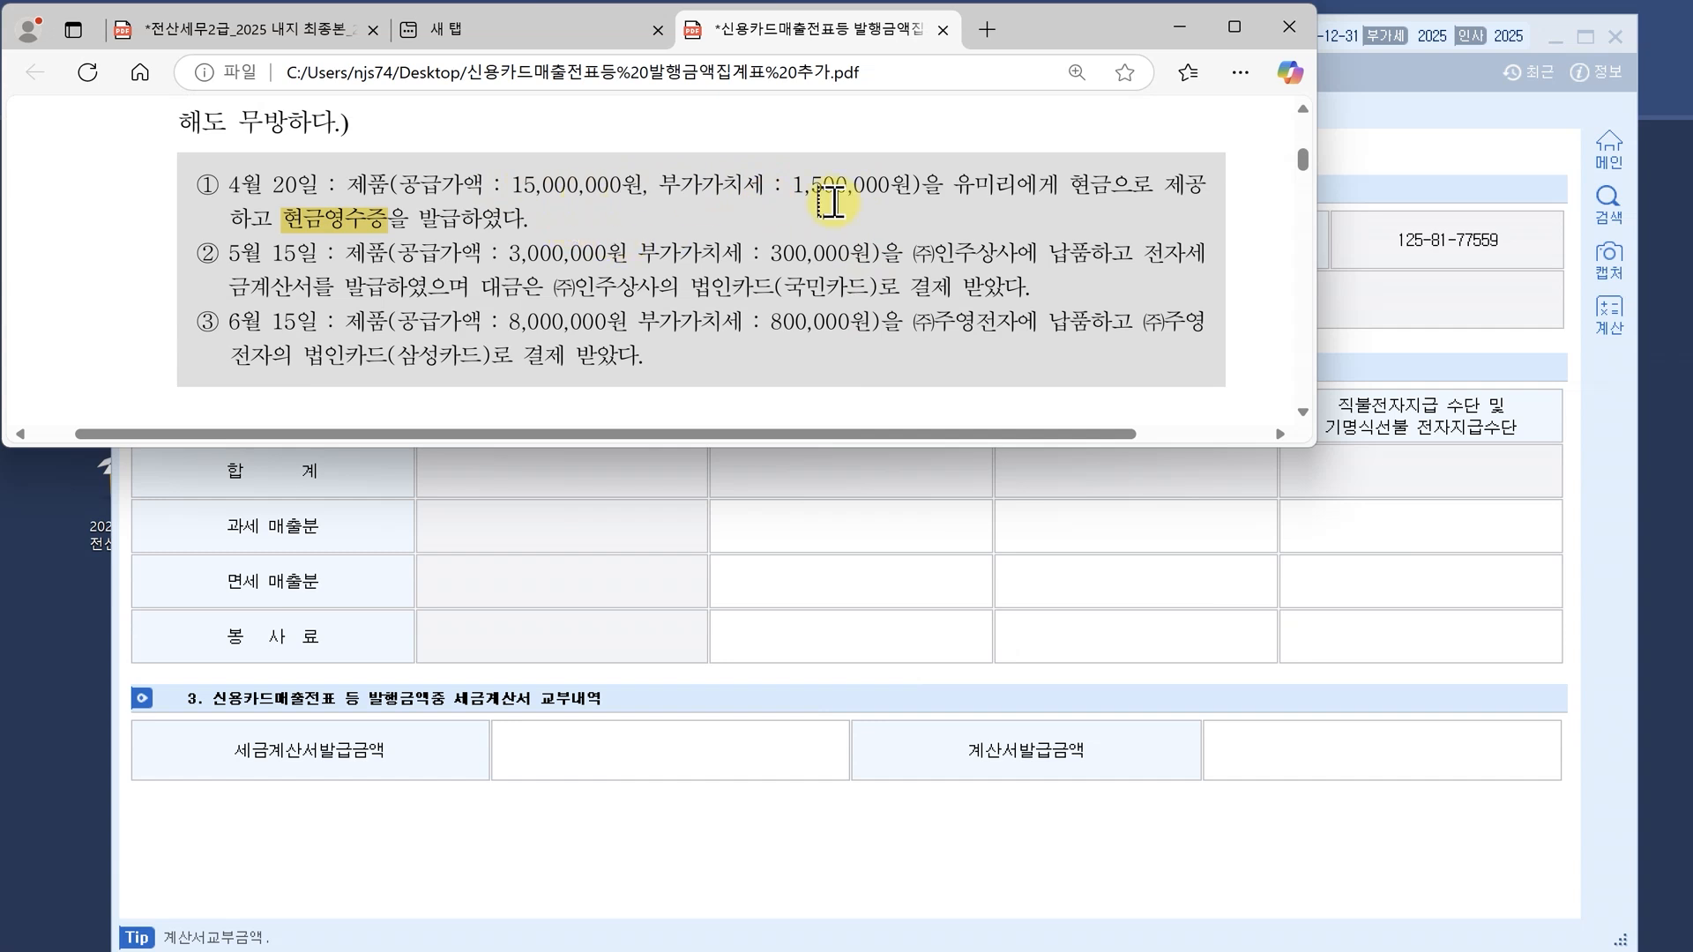
In the KcLep form, enter 16,500,000 as the 과세 매출분 amount under 현금영수증
left_click(308, 530)
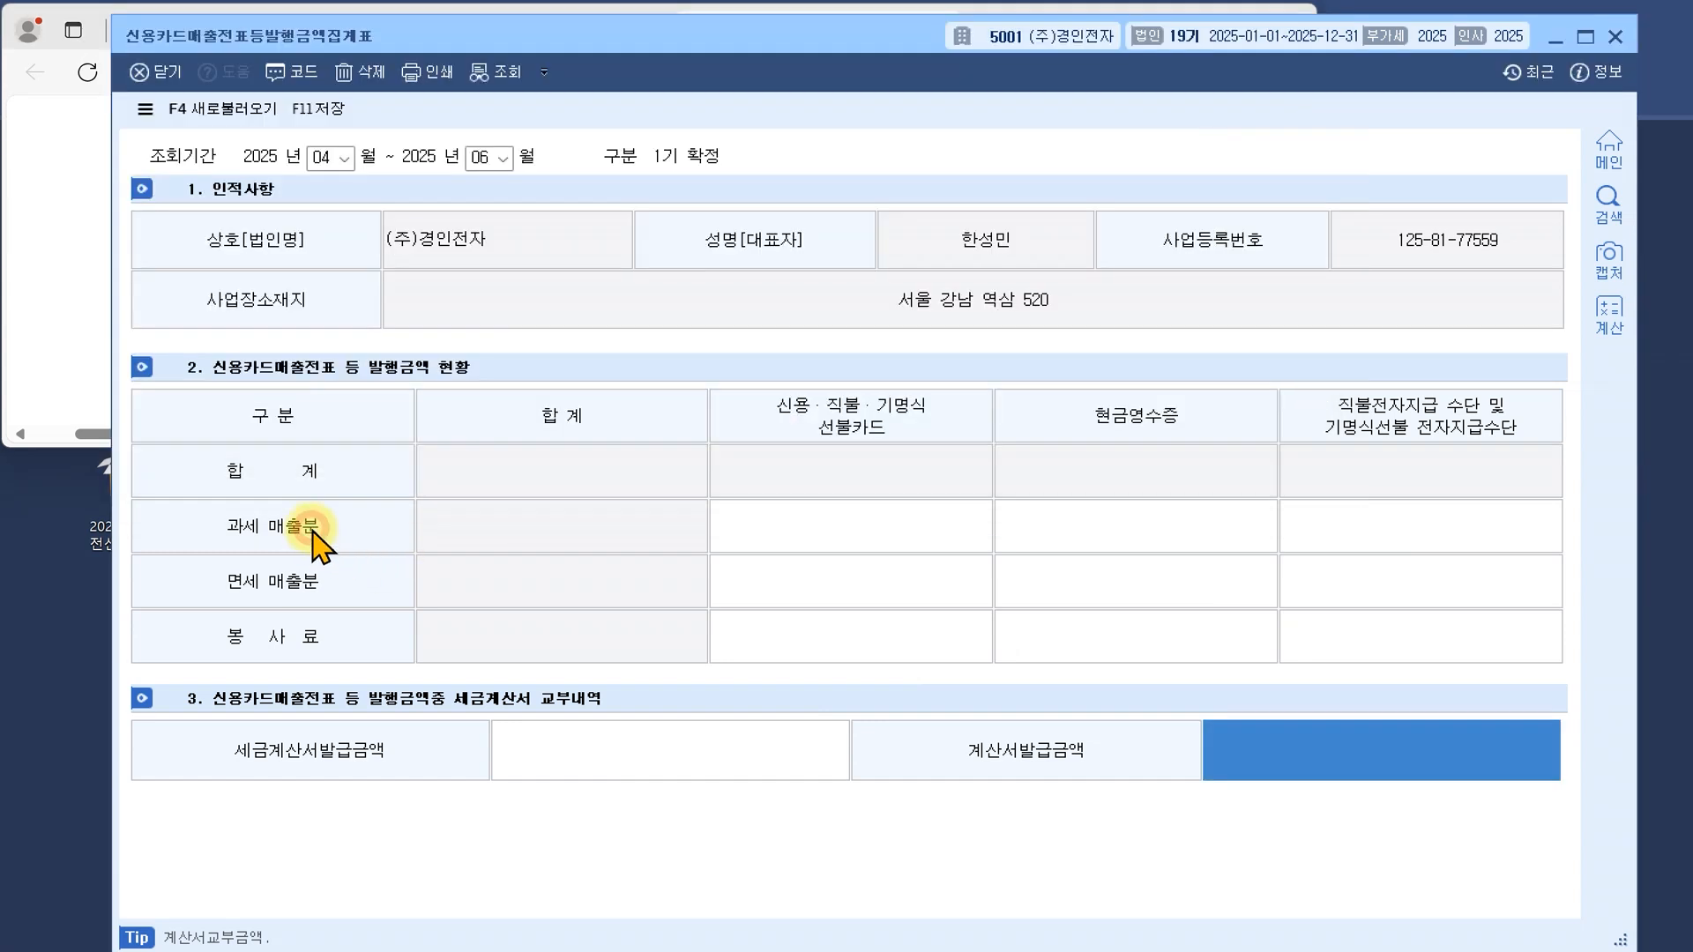
left_click(1110, 522)
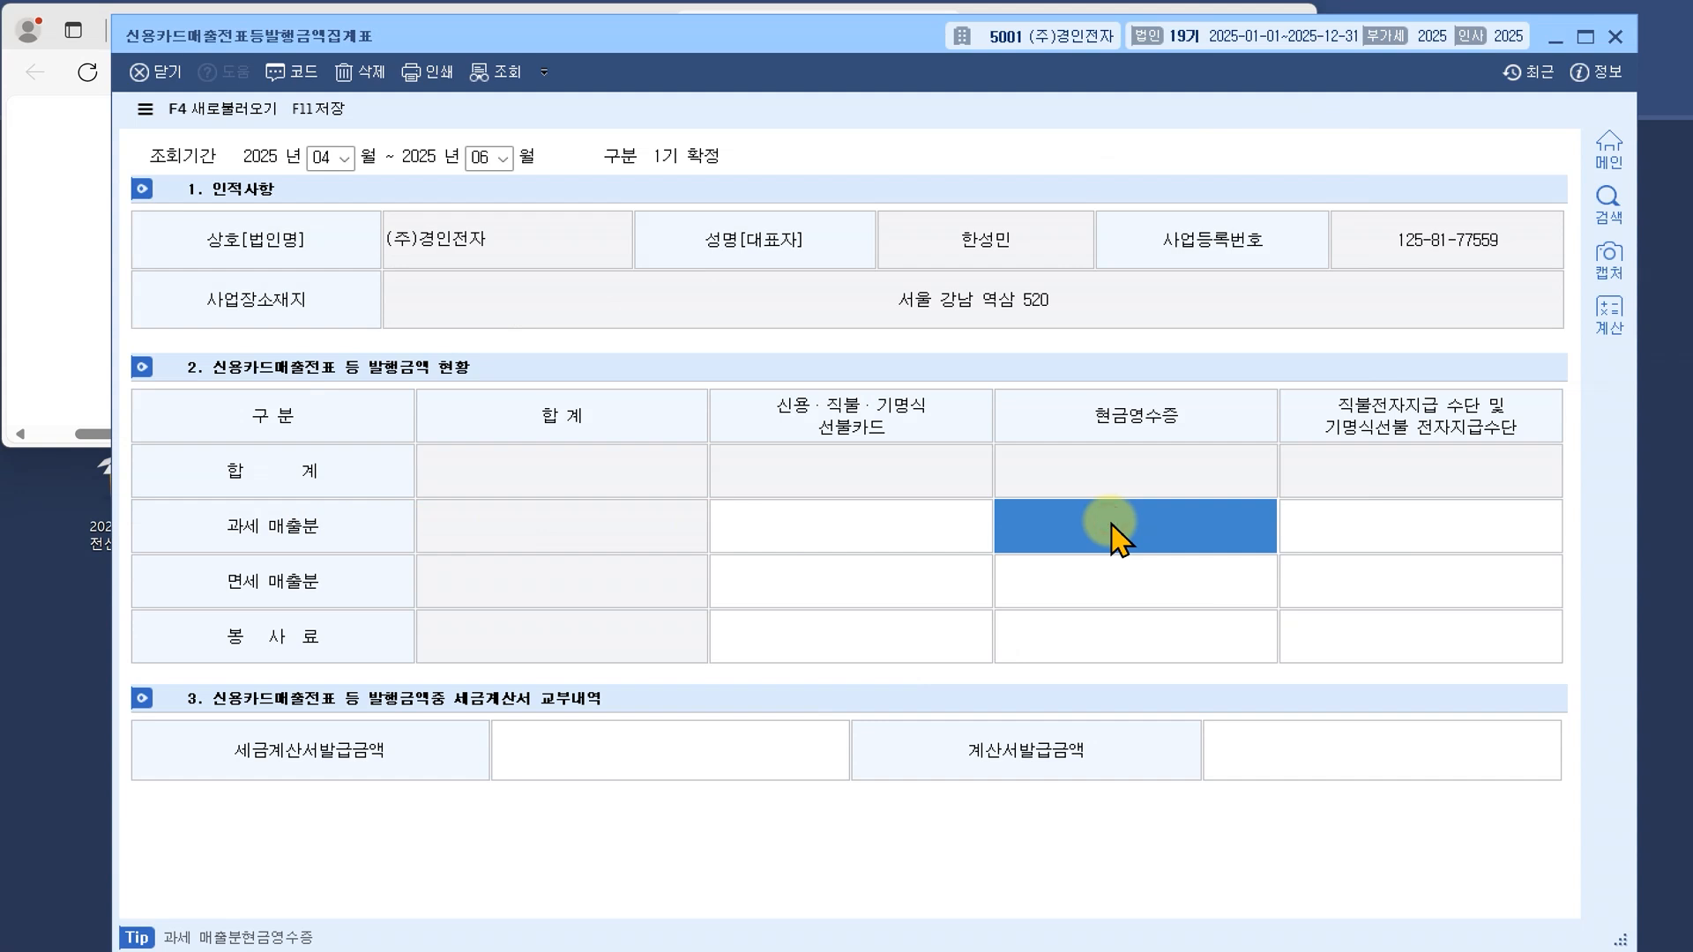
type("1")
key("Return")
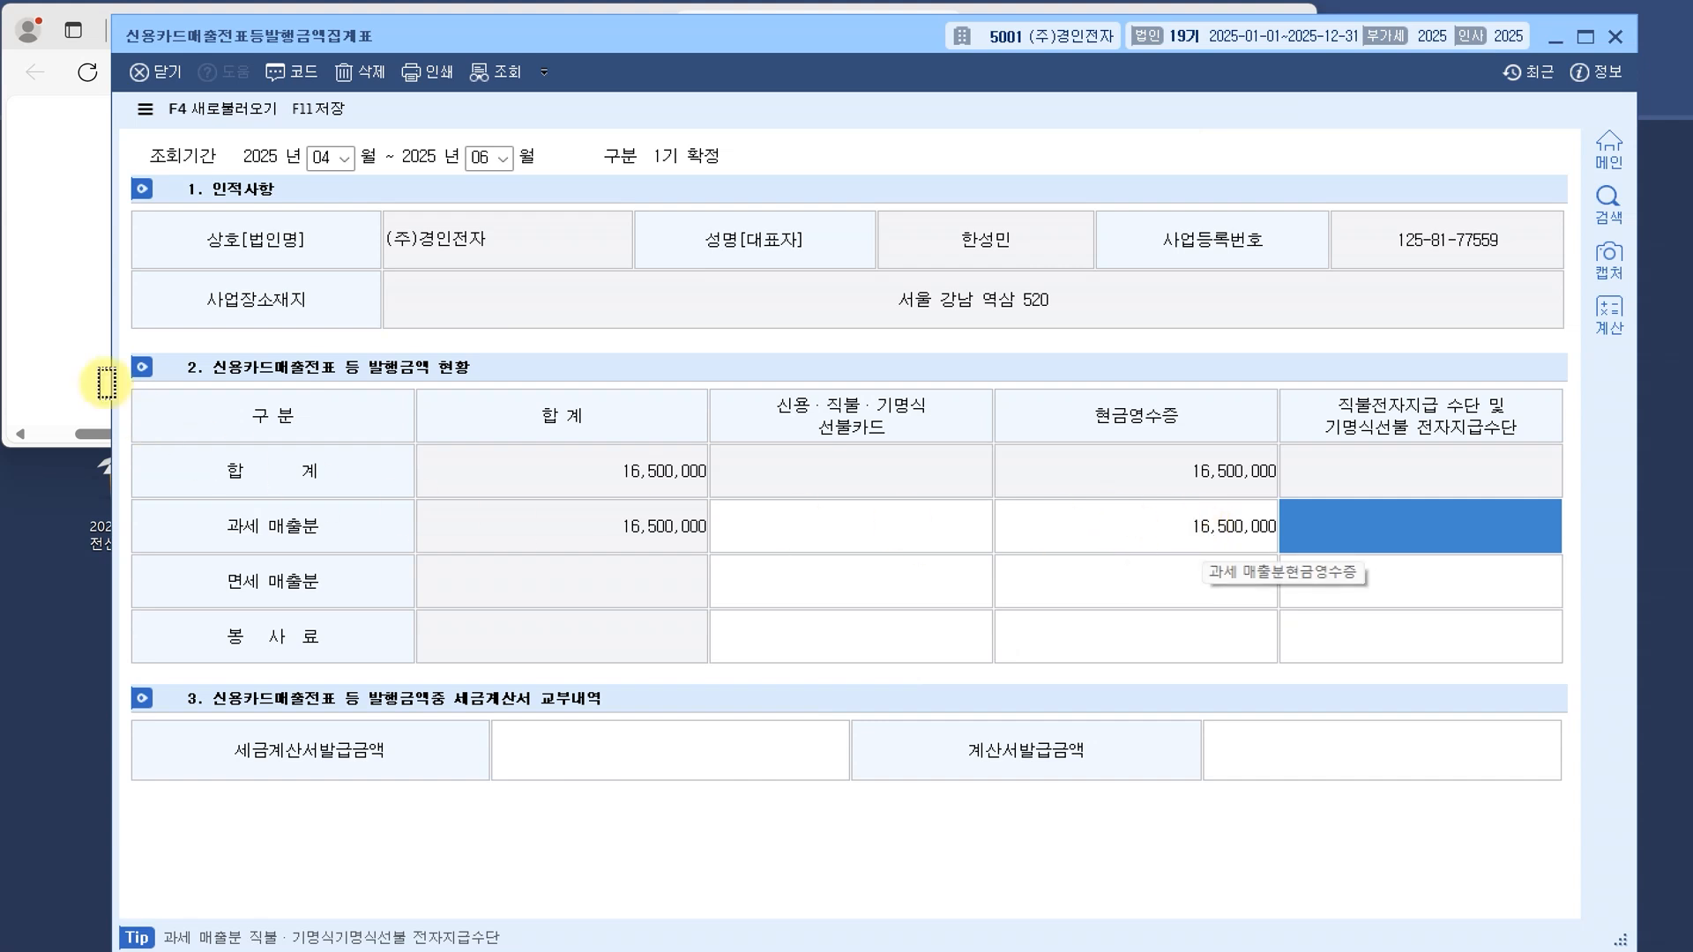
Switch to the exercise PDF in Edge and highlight 납품, 전자세금계산서를 발급 and (국민카드)로 결제 받았다 in transaction ②
left_click(70, 333)
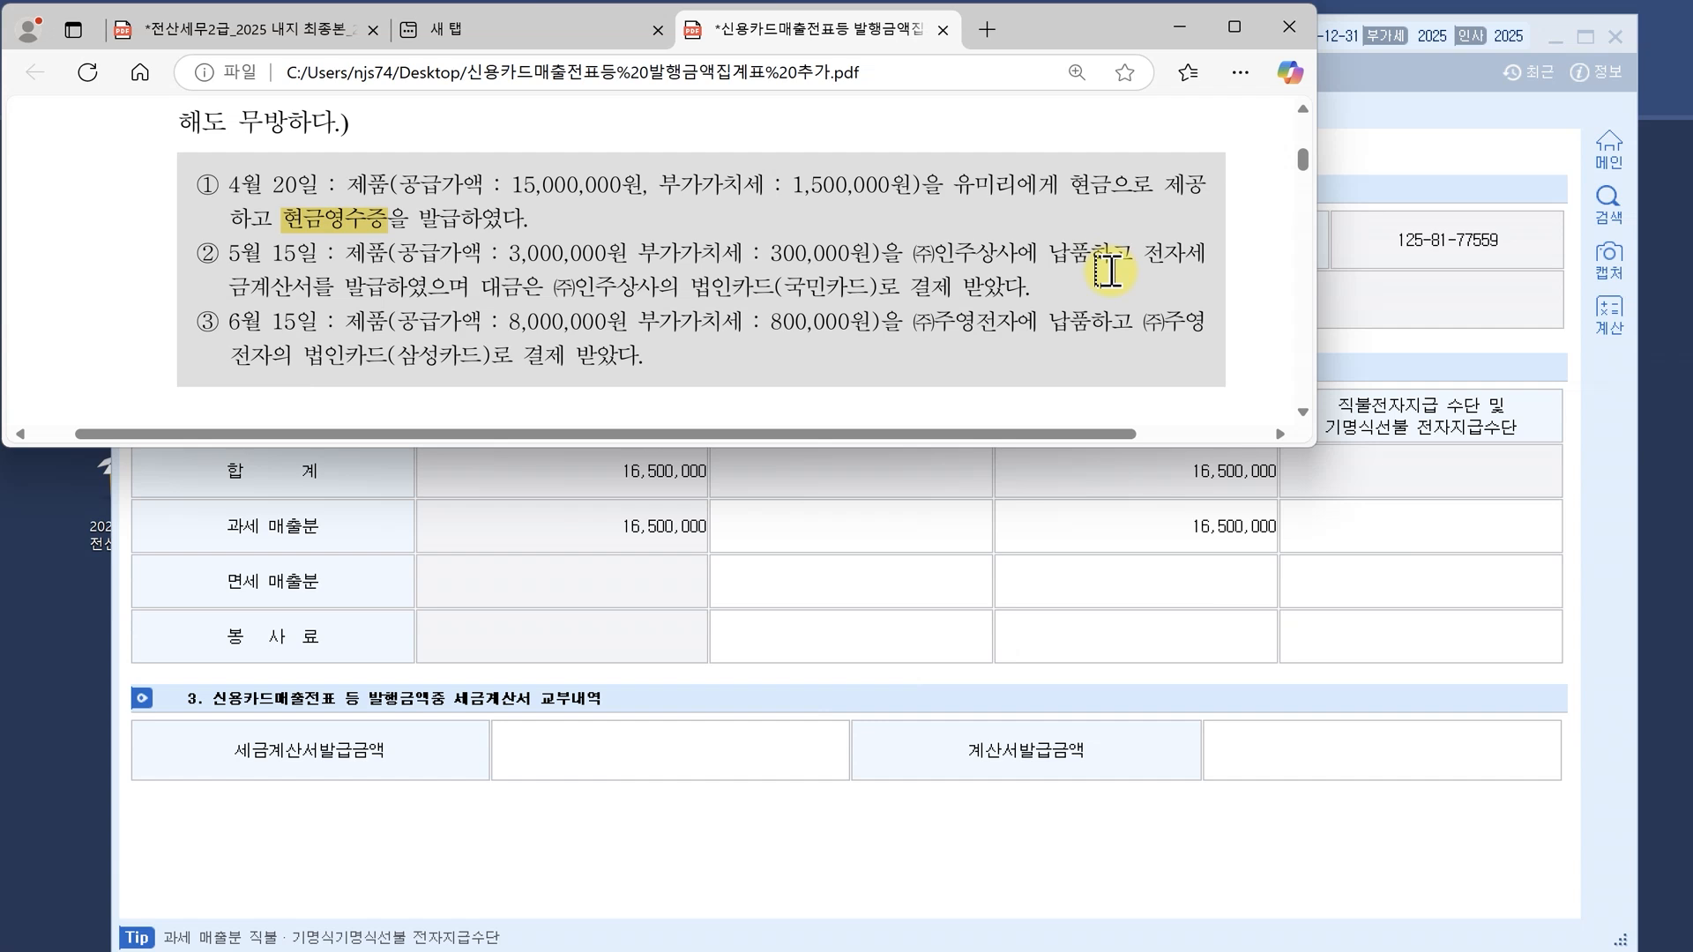
left_click(1440, 309)
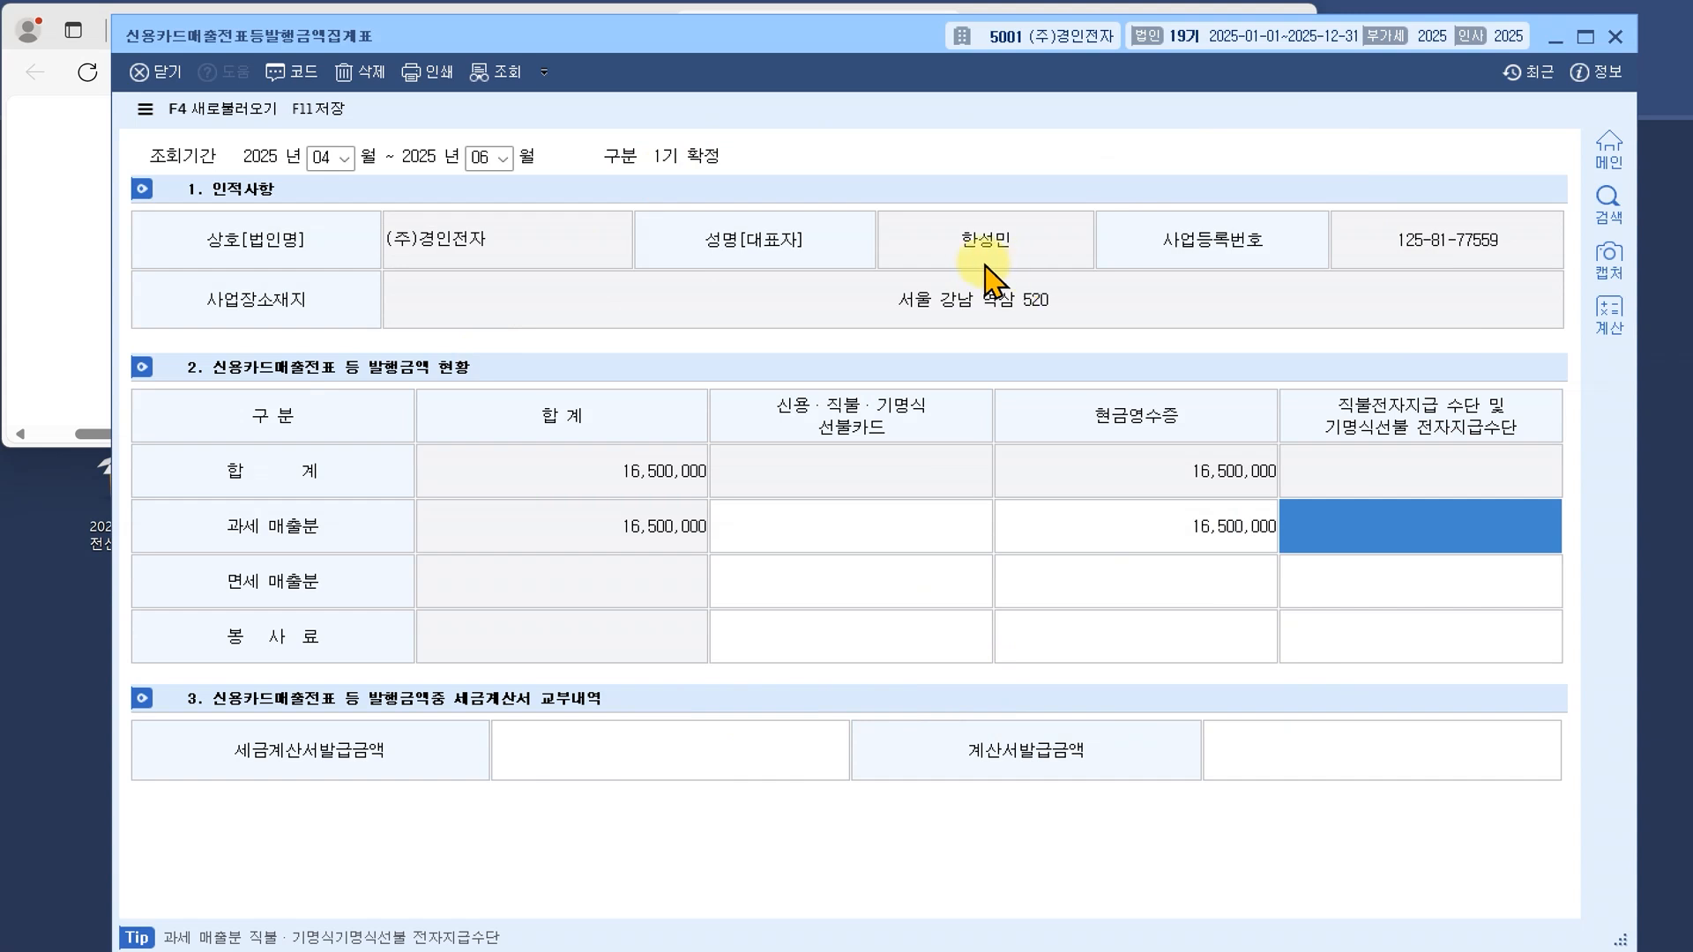
left_click(83, 300)
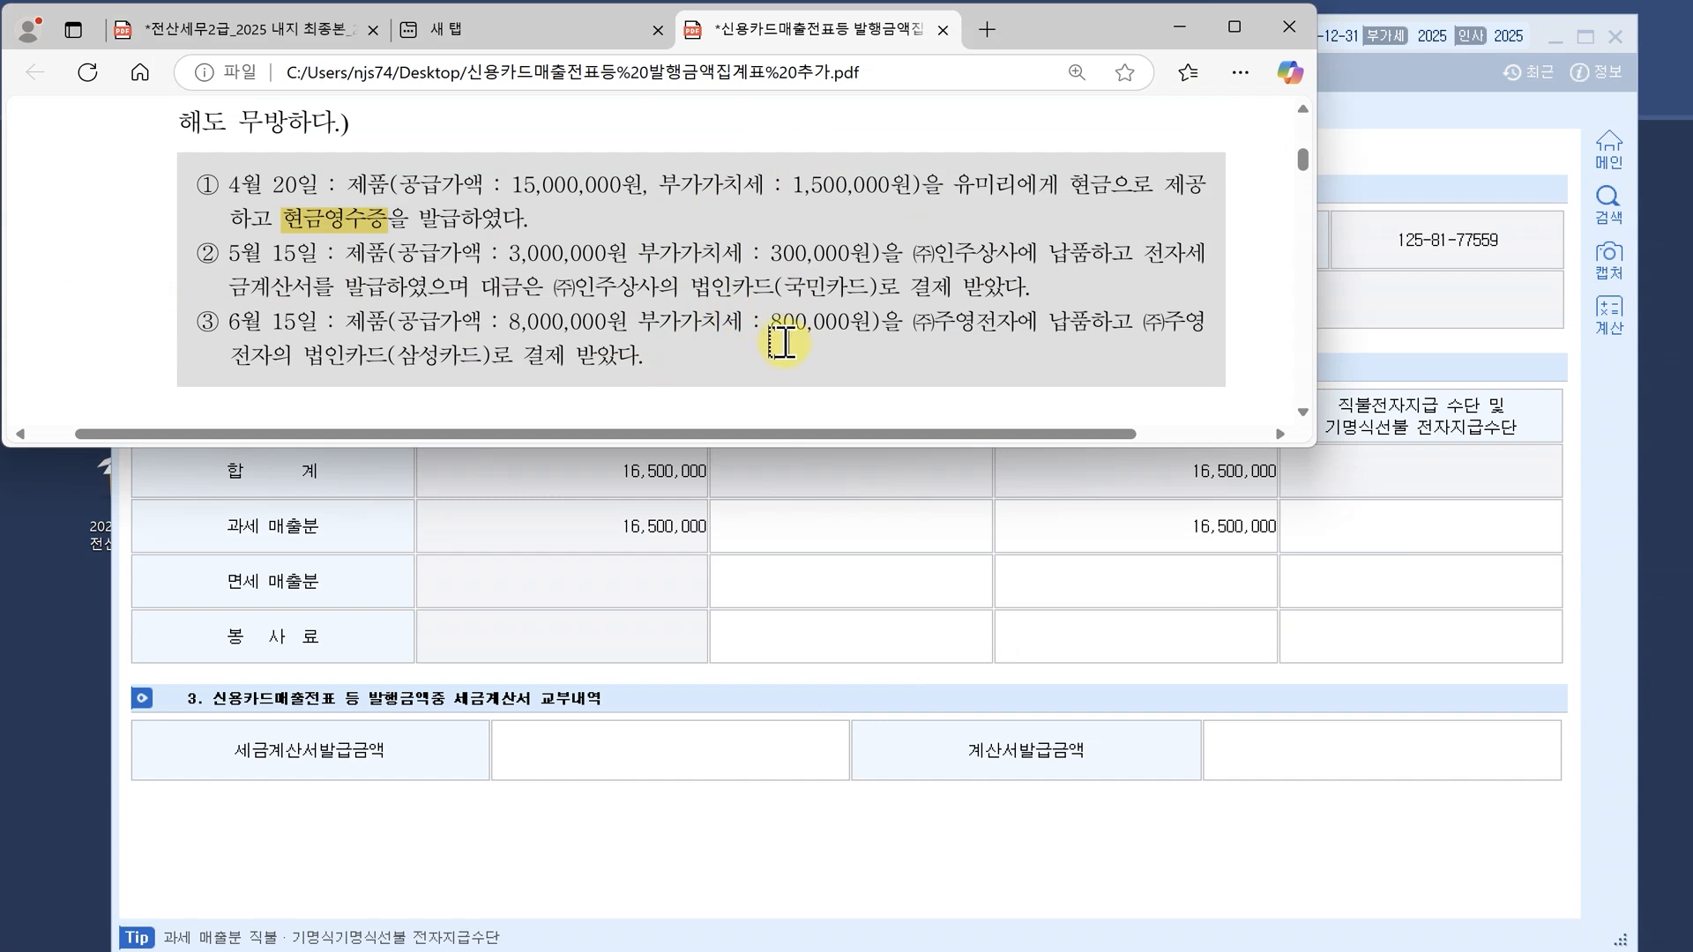
mouse_move(1045, 255)
left_mouse_down()
mouse_move(1092, 256)
mouse_move(988, 287)
mouse_move(388, 296)
left_mouse_up()
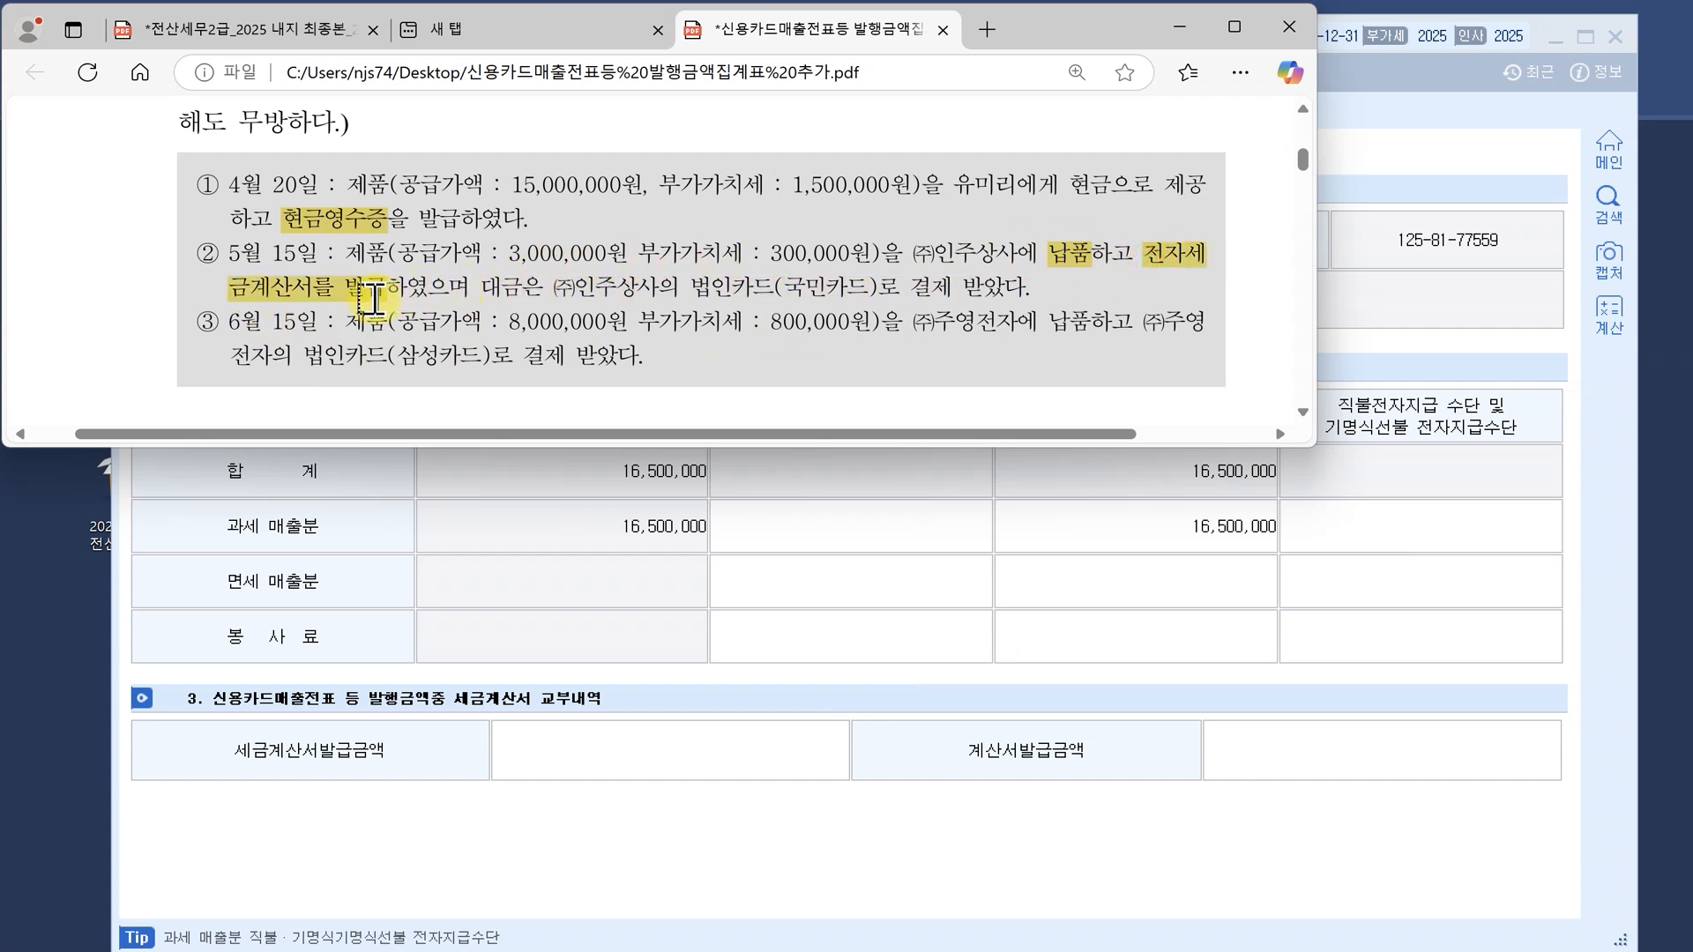
left_click_drag(989, 282, 1041, 282)
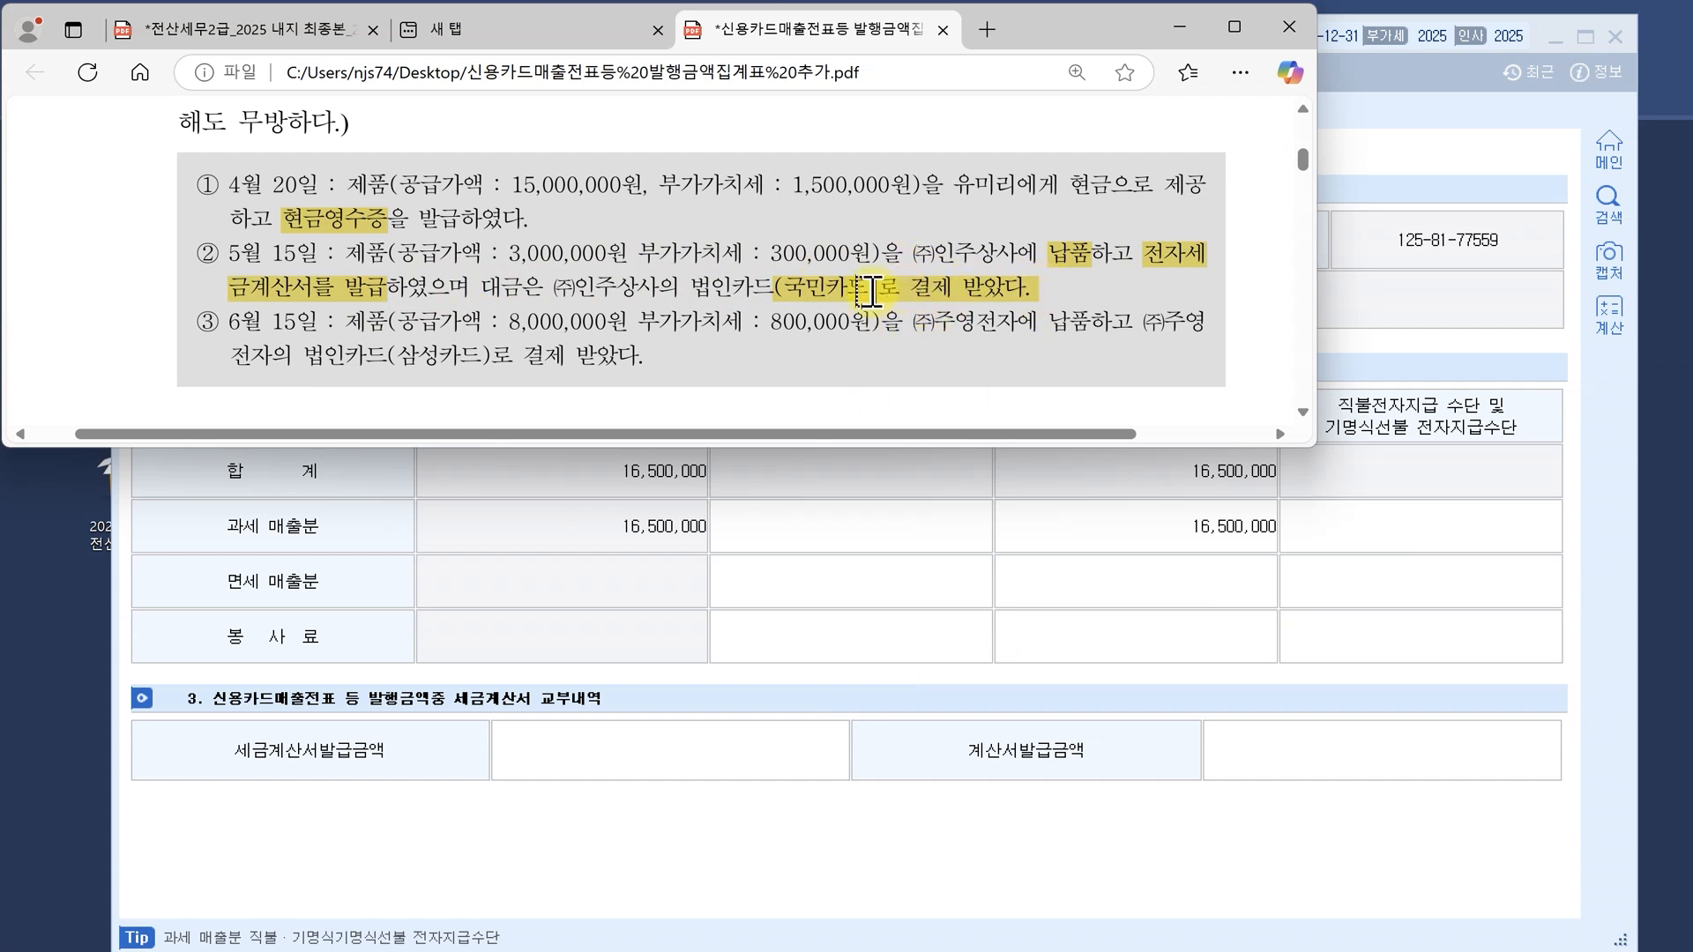
In the KcLep form, enter 3,300,000 as the 과세 매출분 amount under 신용·직불·기명식 선불카드
left_click(914, 534)
type("3")
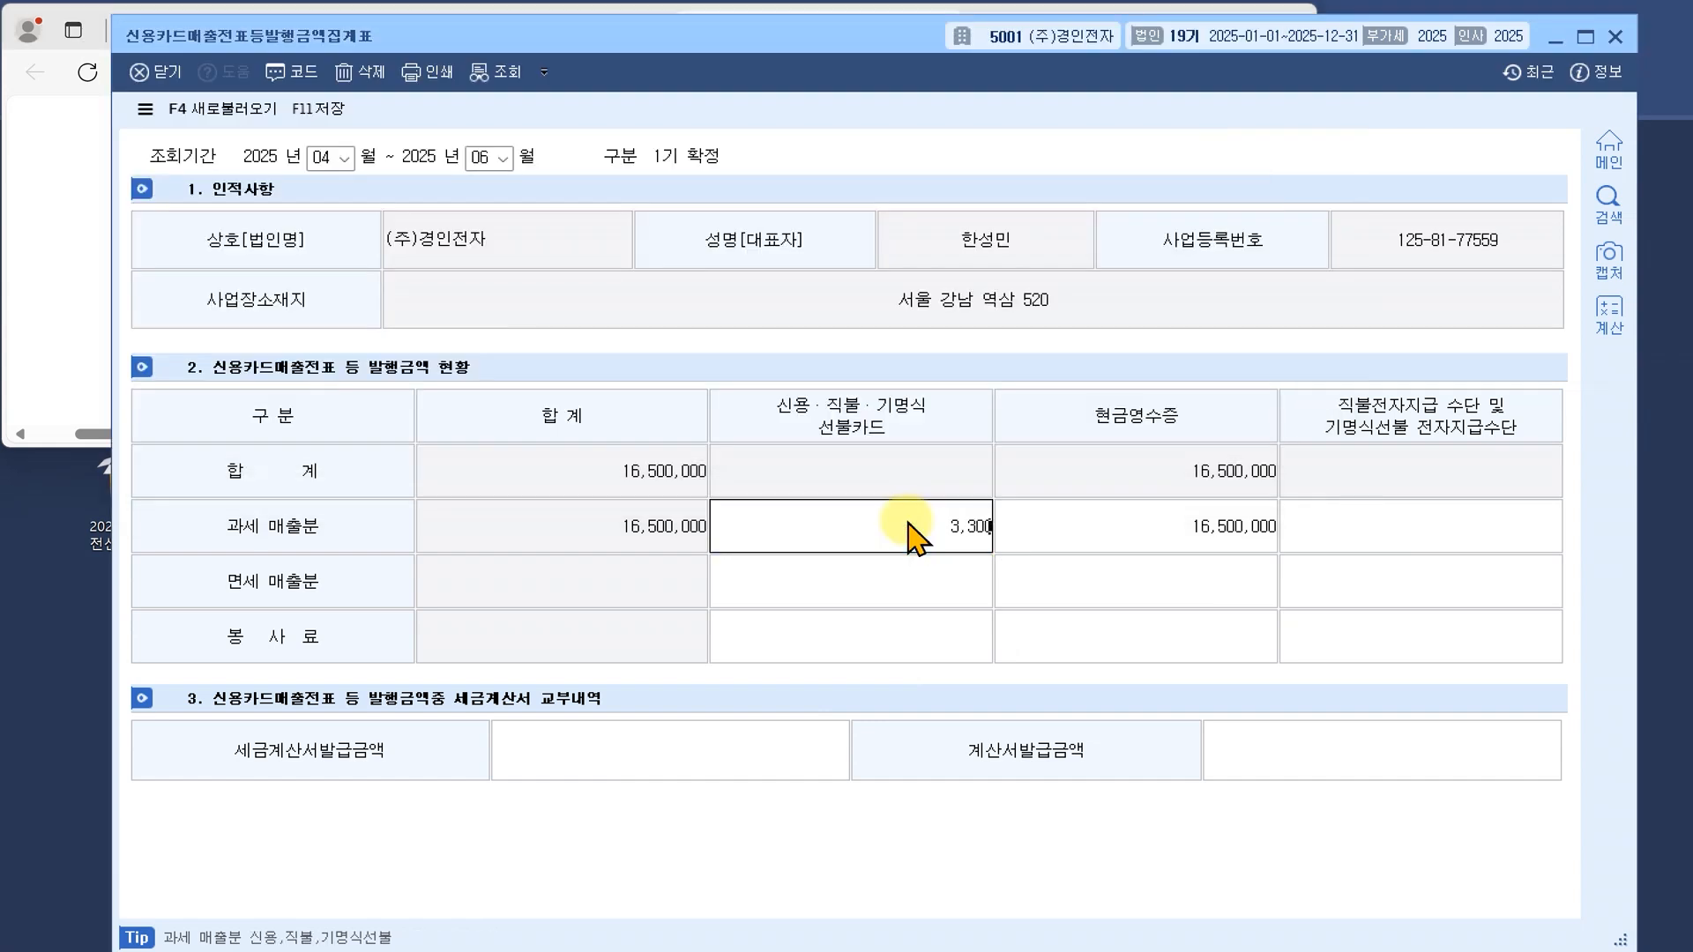
type("3,000,000")
key("Return")
left_click(910, 525)
type("33")
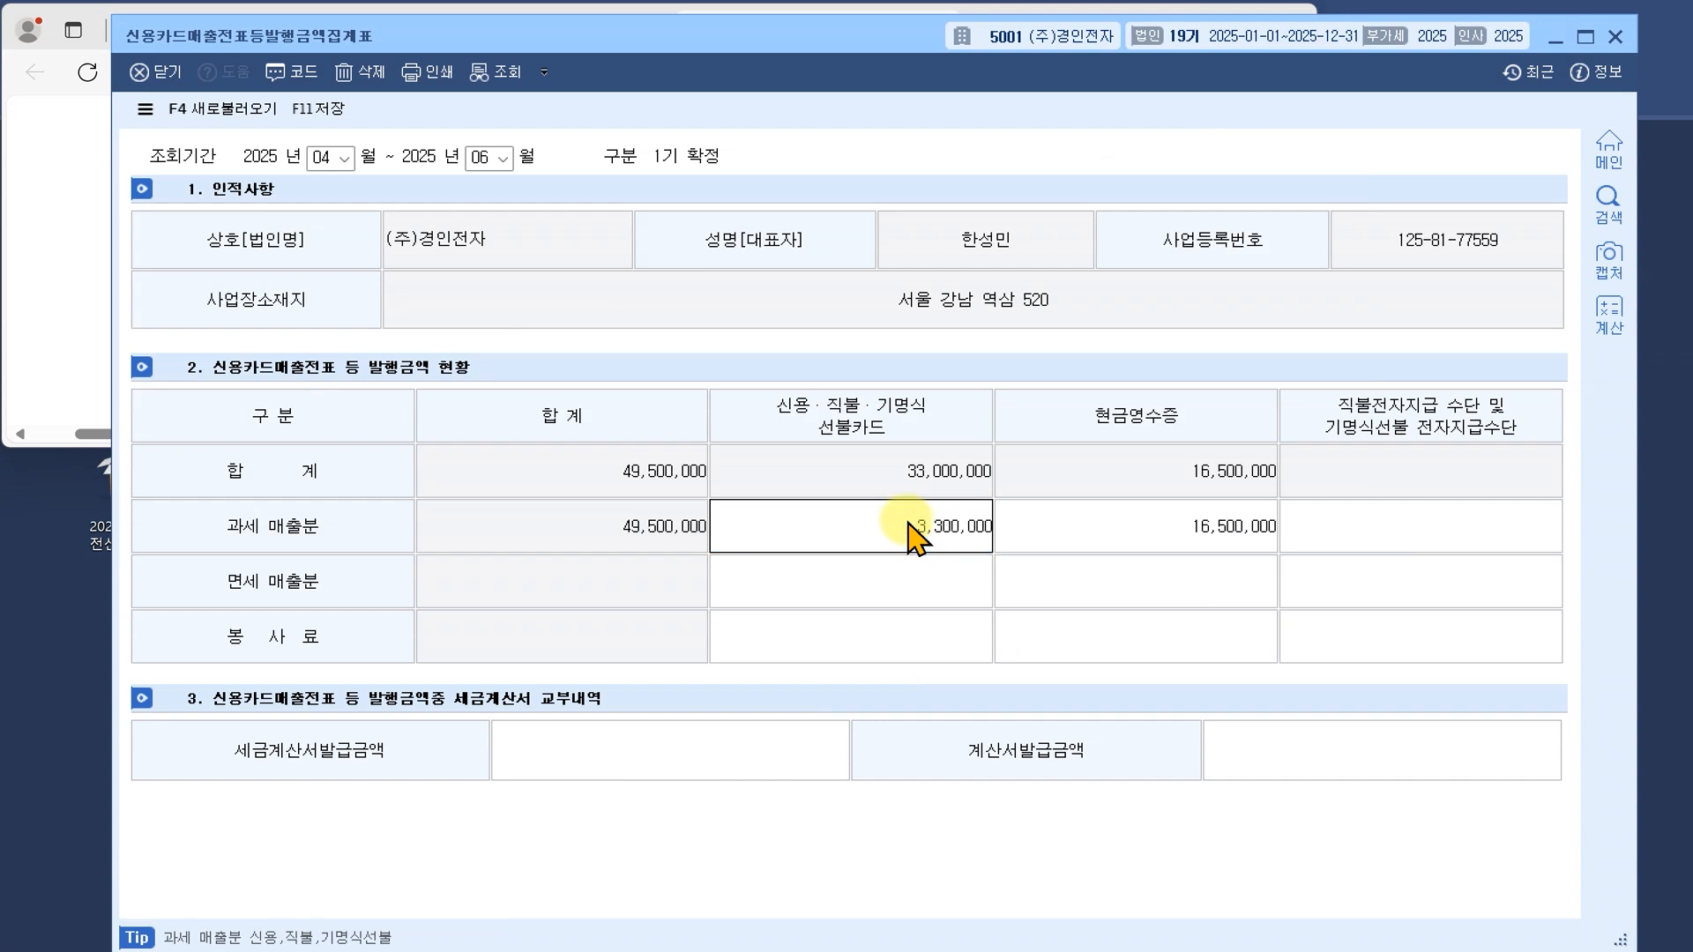
key("Return")
Set the 세금계산서발급금액 in section 3 to 3,300,000
left_click(732, 760)
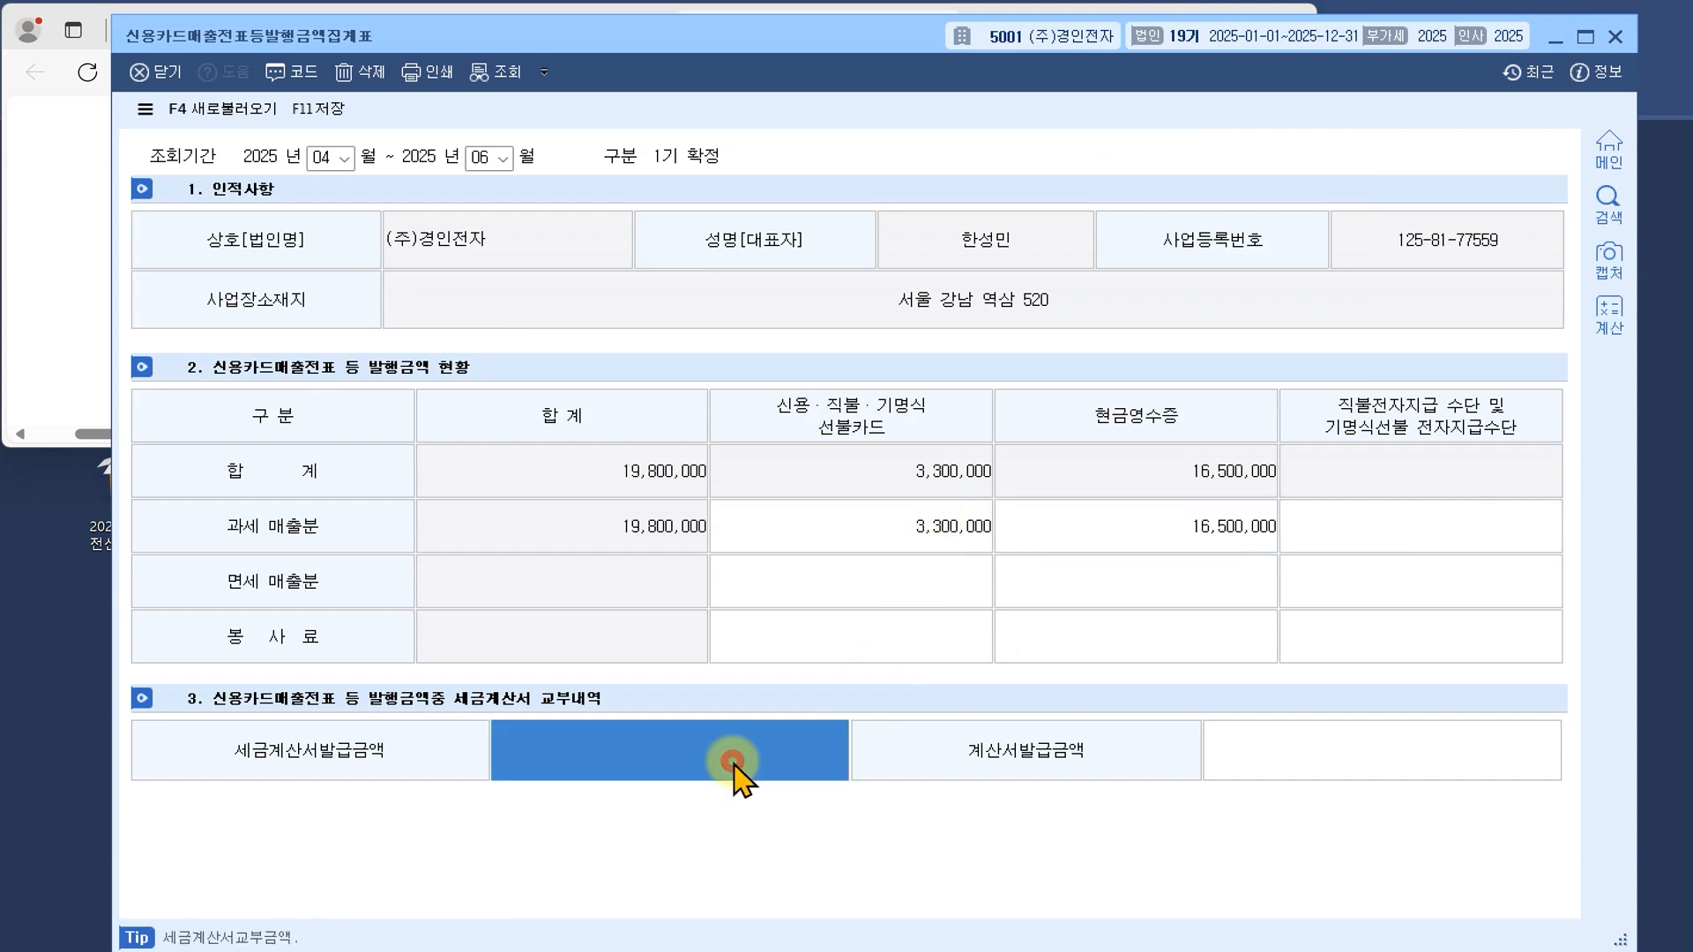
type("33")
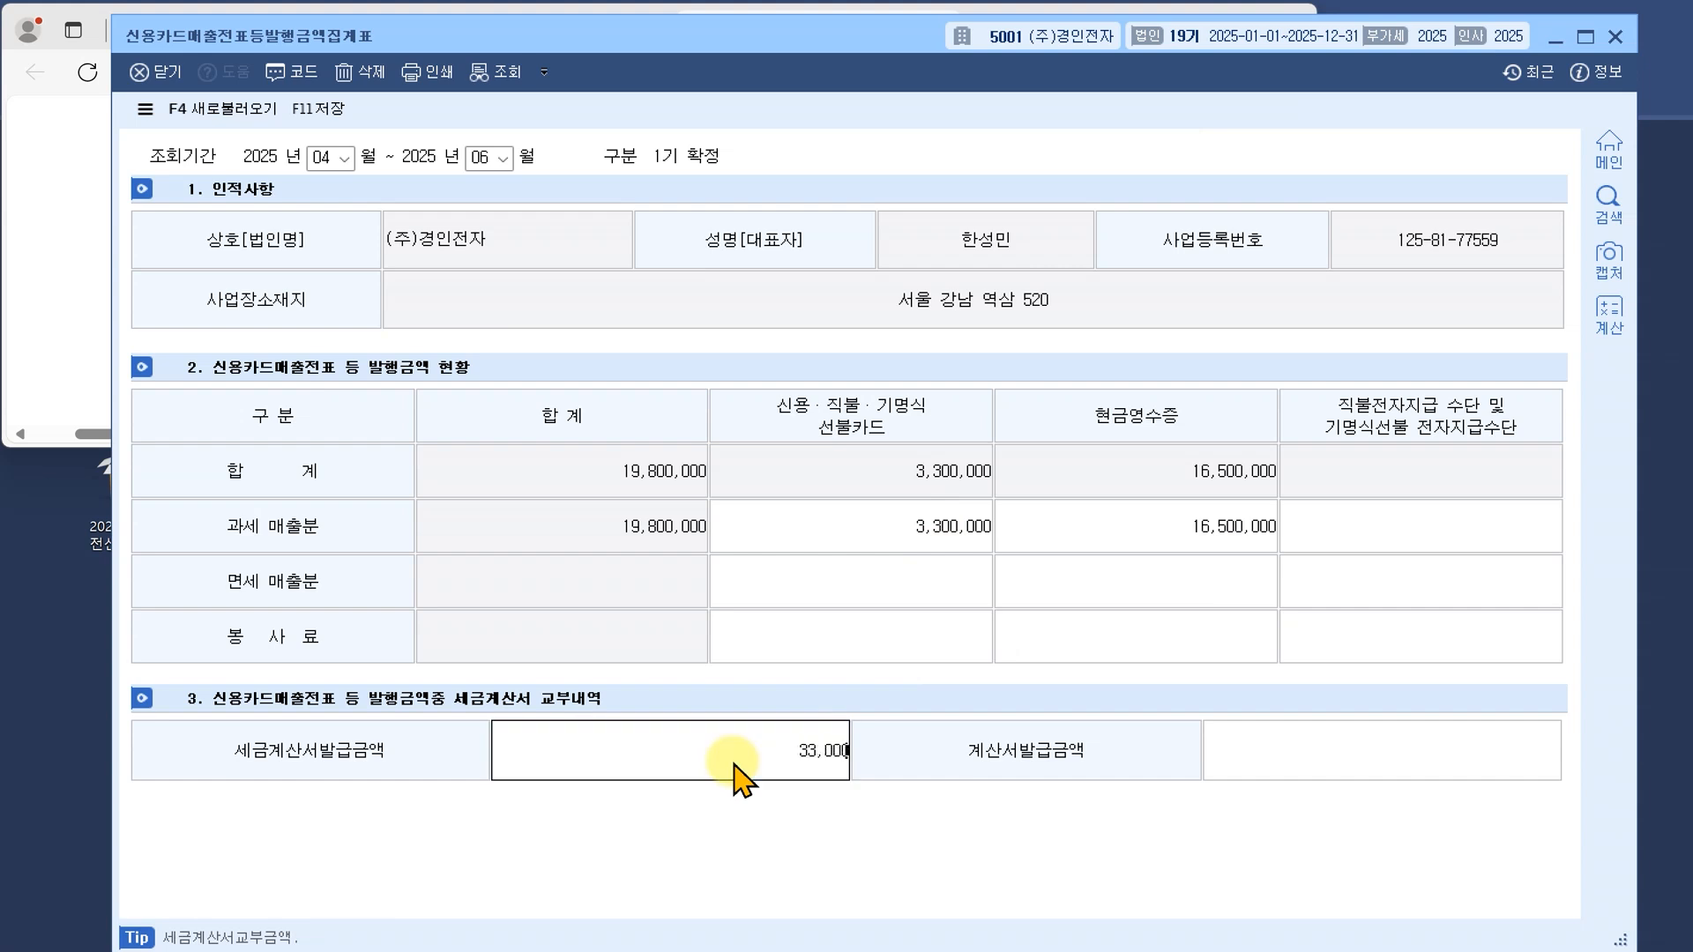
key("Return")
left_click(775, 756)
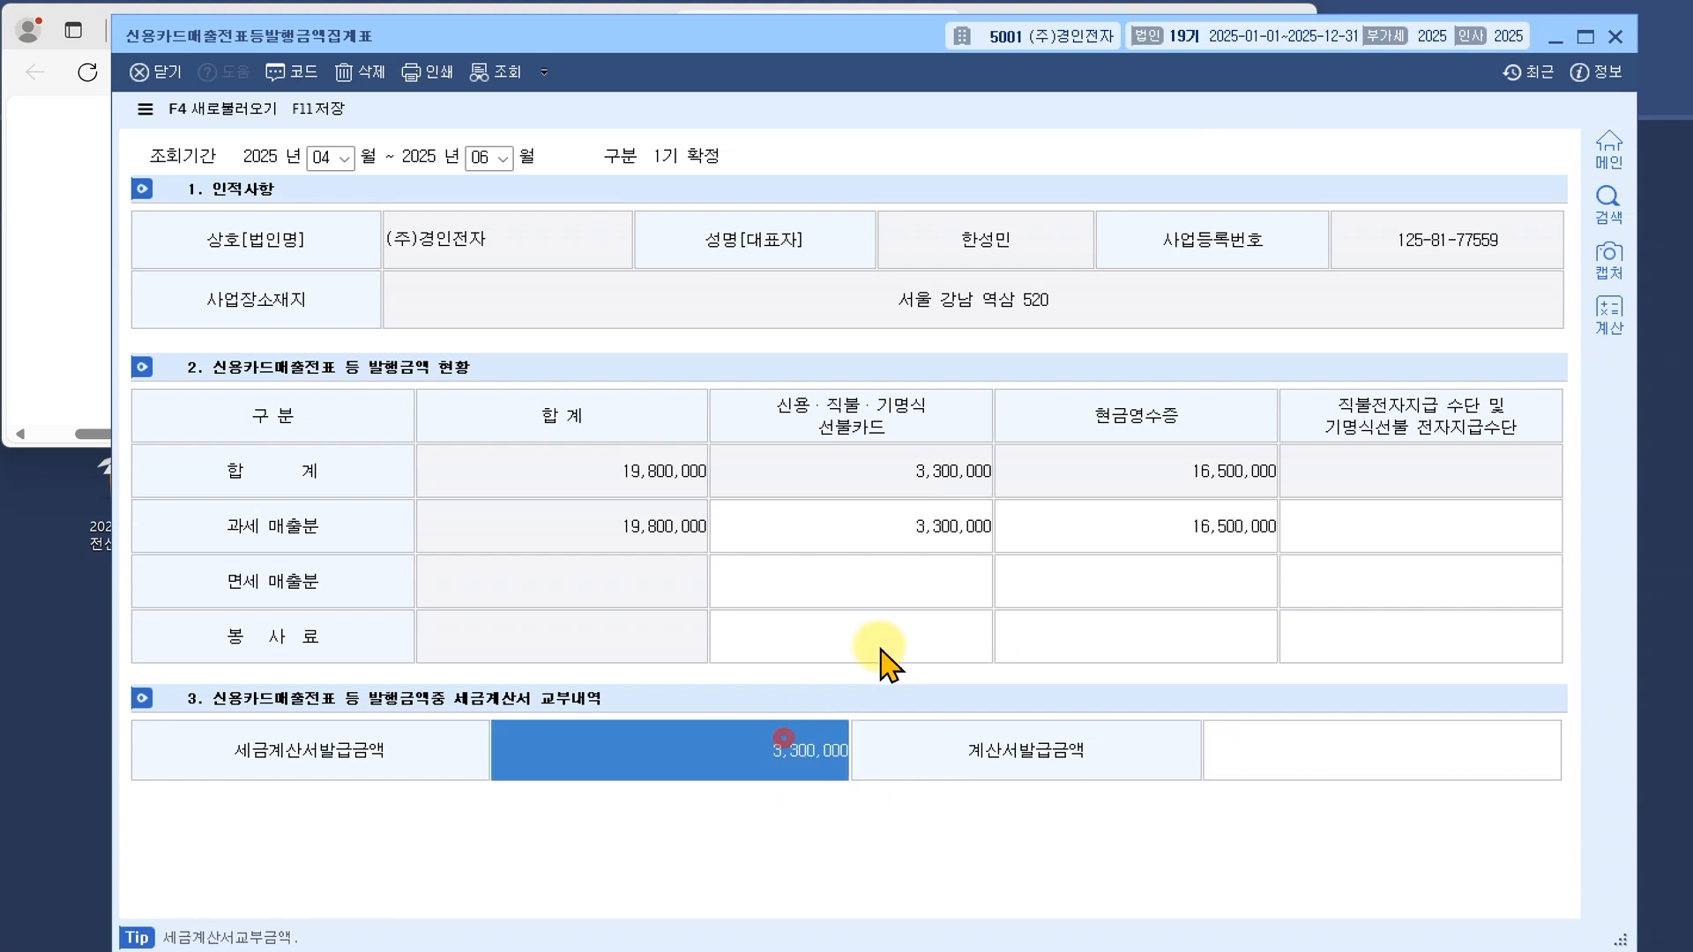
left_click(942, 529)
left_click(774, 754)
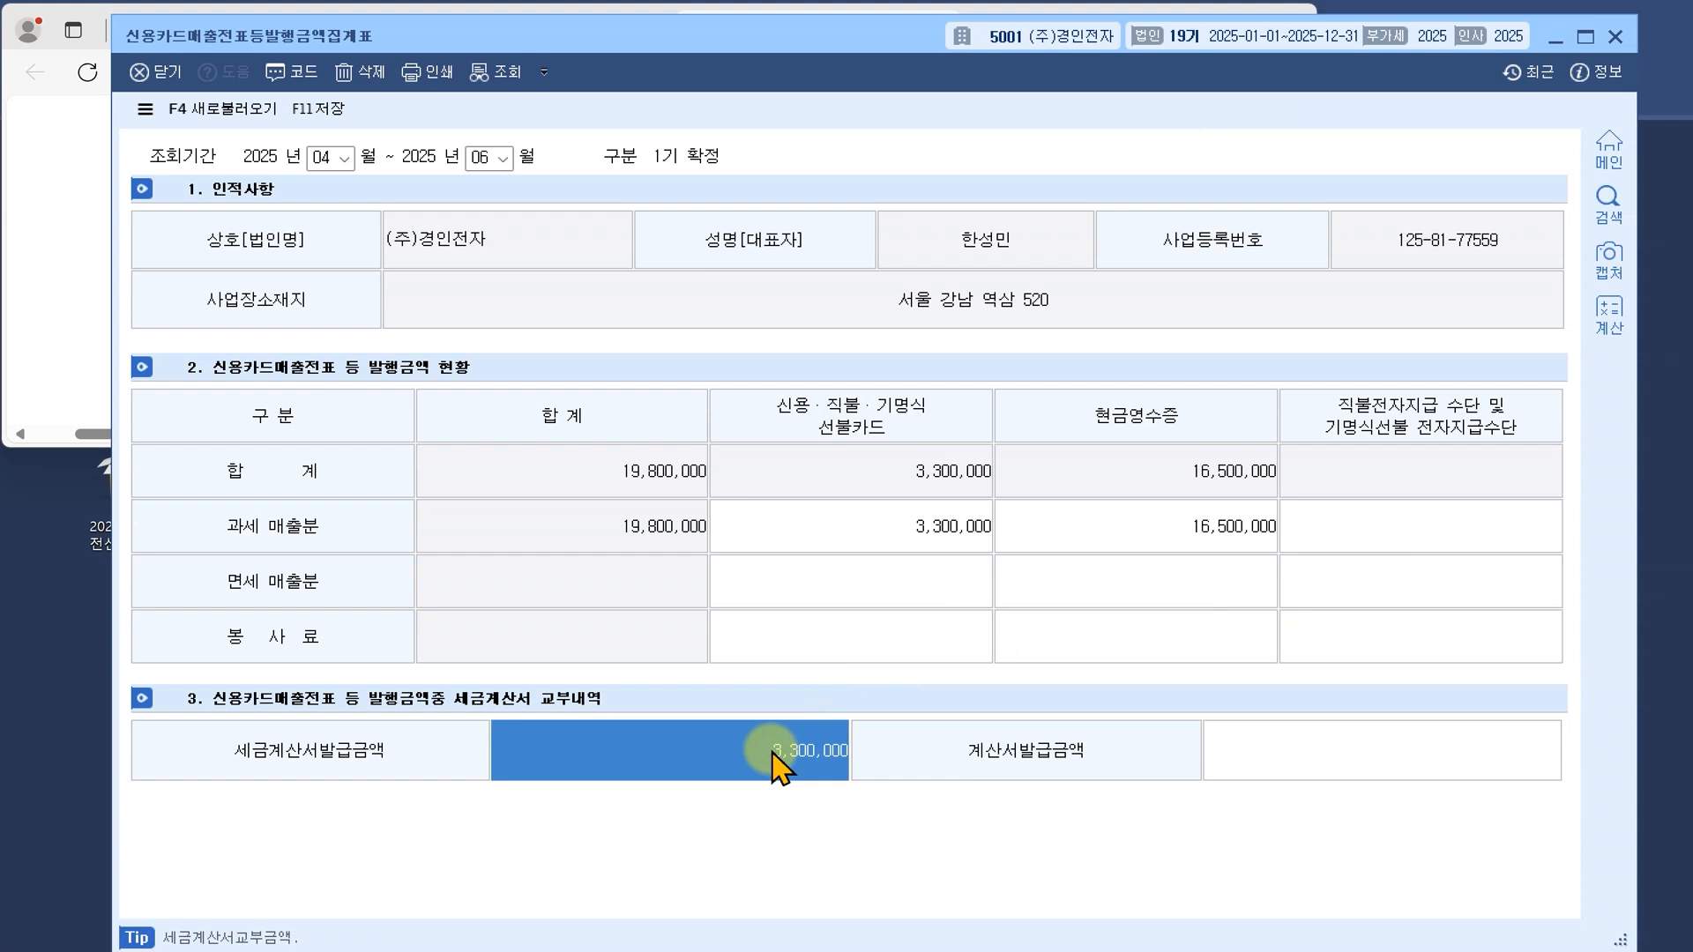
Switch to the exercise PDF in Edge, highlight the marker ② and review the payment details of transactions ② and ③
left_click(88, 334)
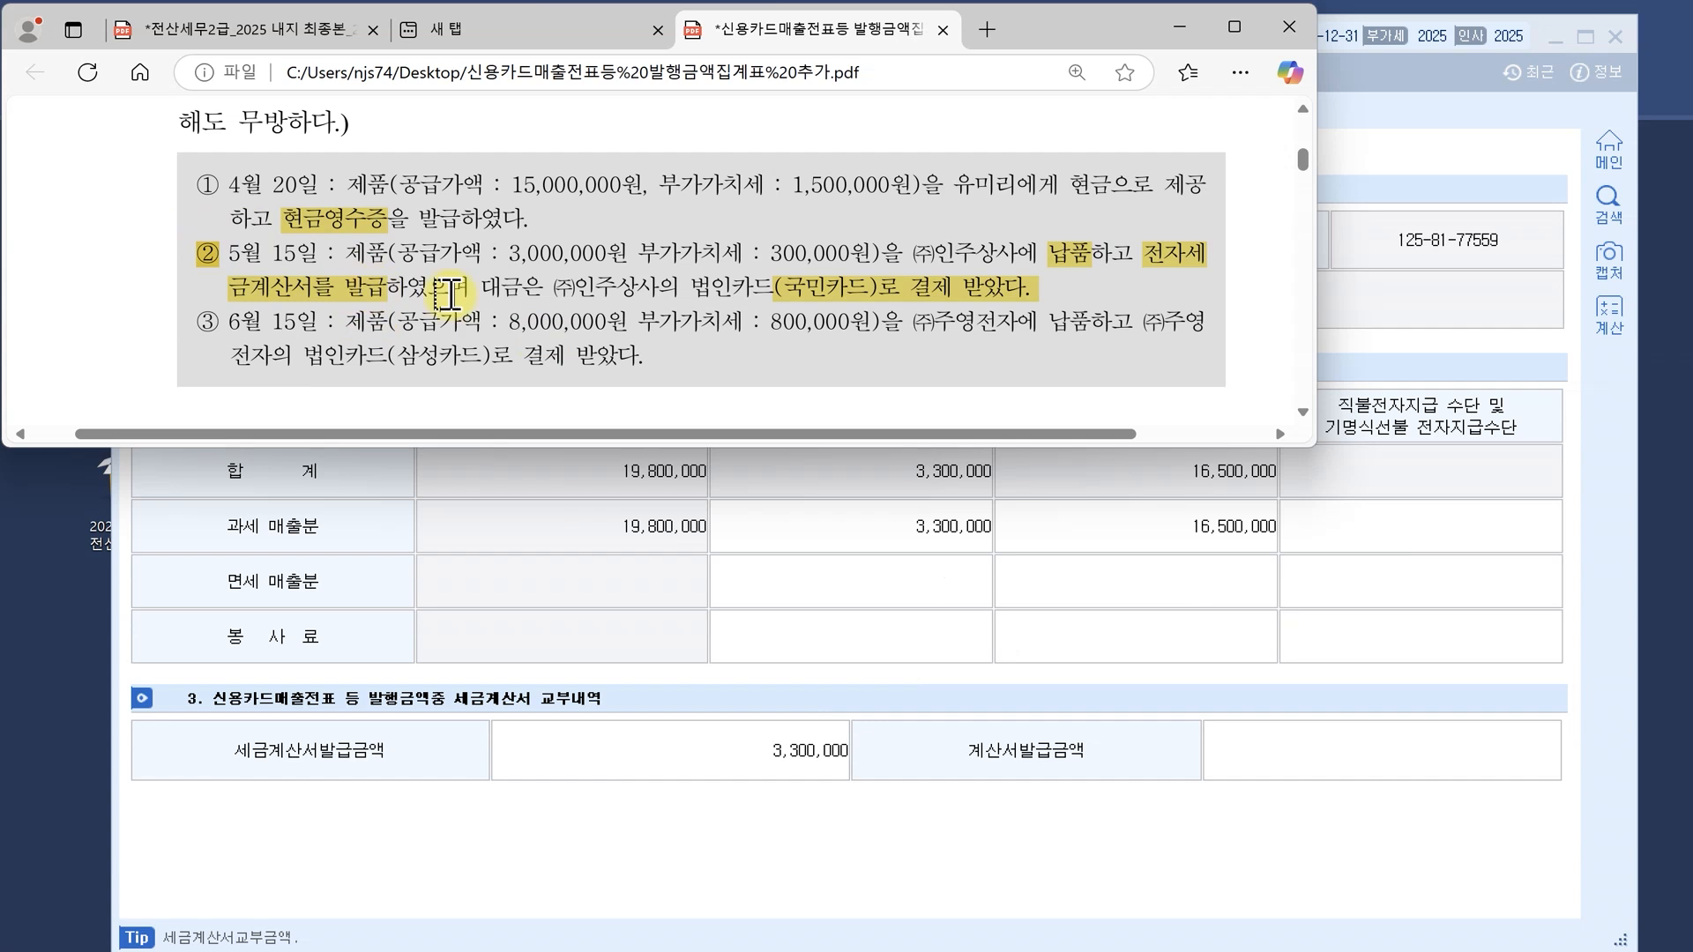
left_click(856, 288)
left_click(344, 282)
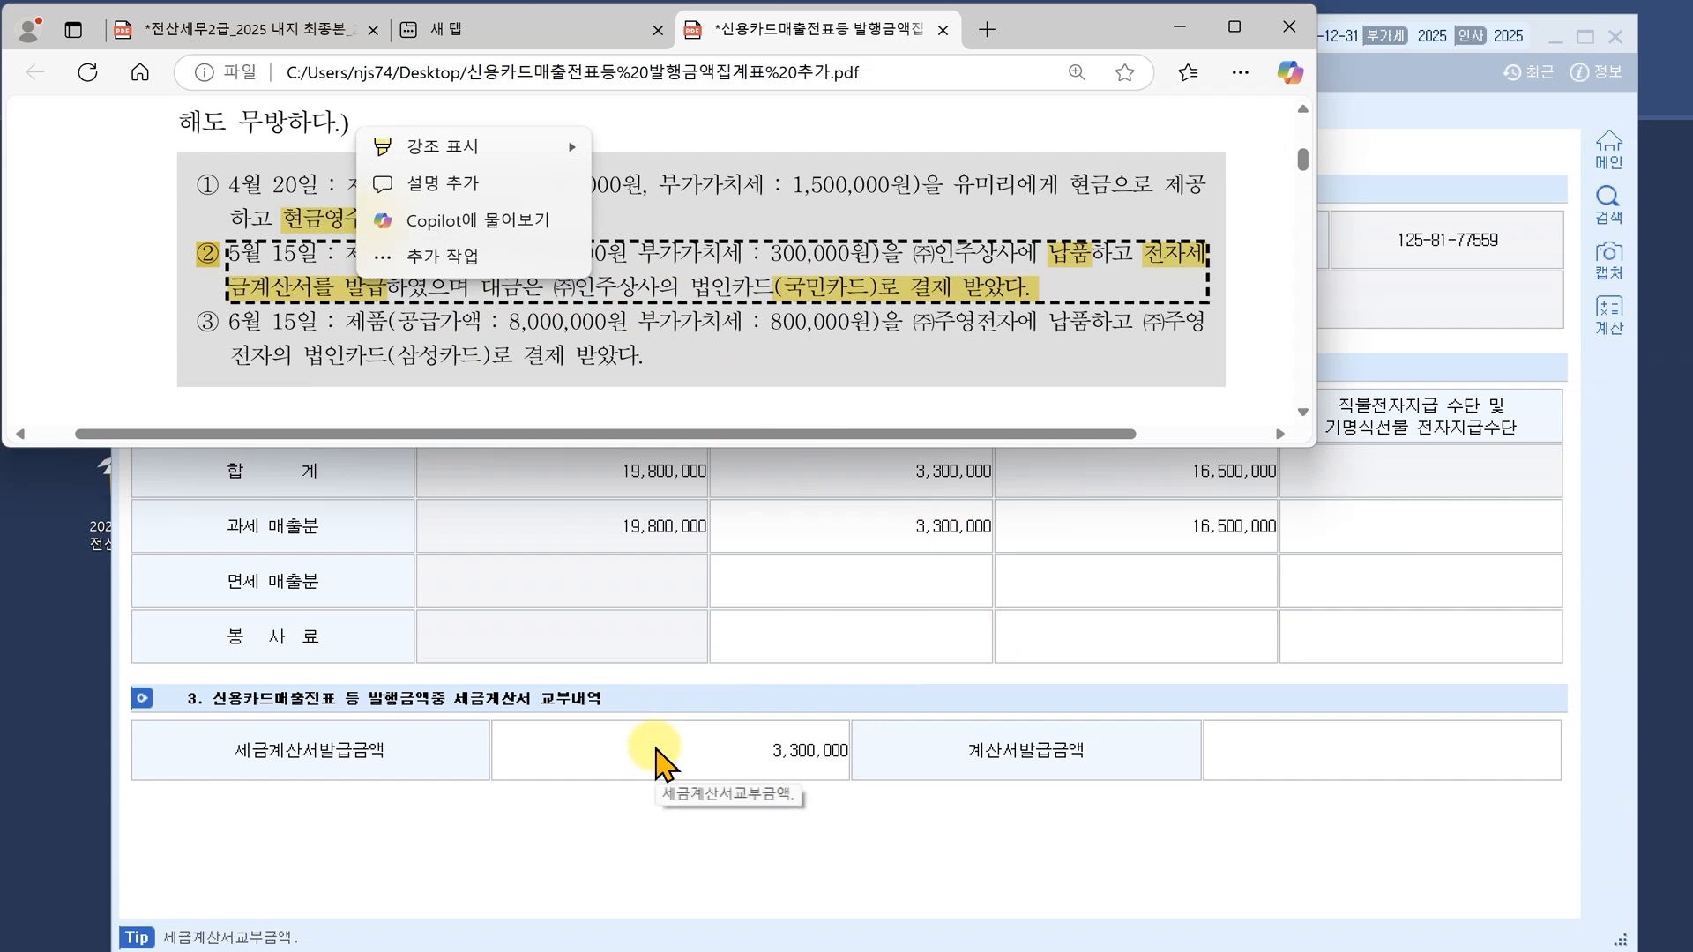
left_click(343, 348)
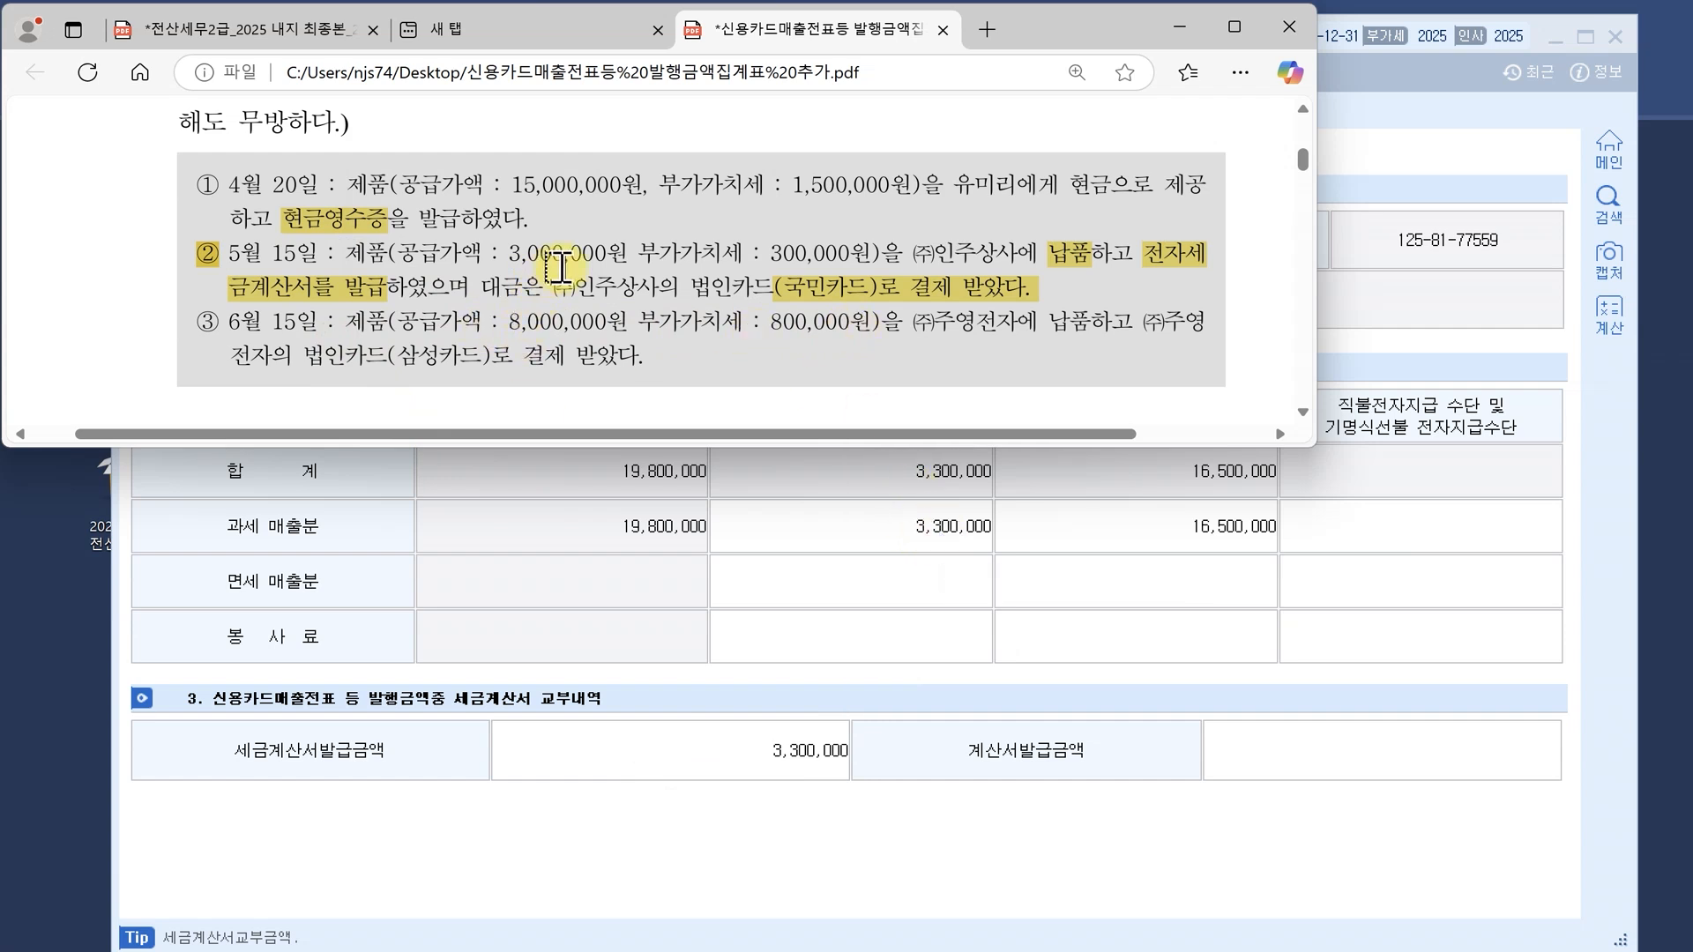
In the KcLep form, set the 과세 매출분 amount under 신용·직불·기명식 선불카드 to 12,100,000
left_click(918, 528)
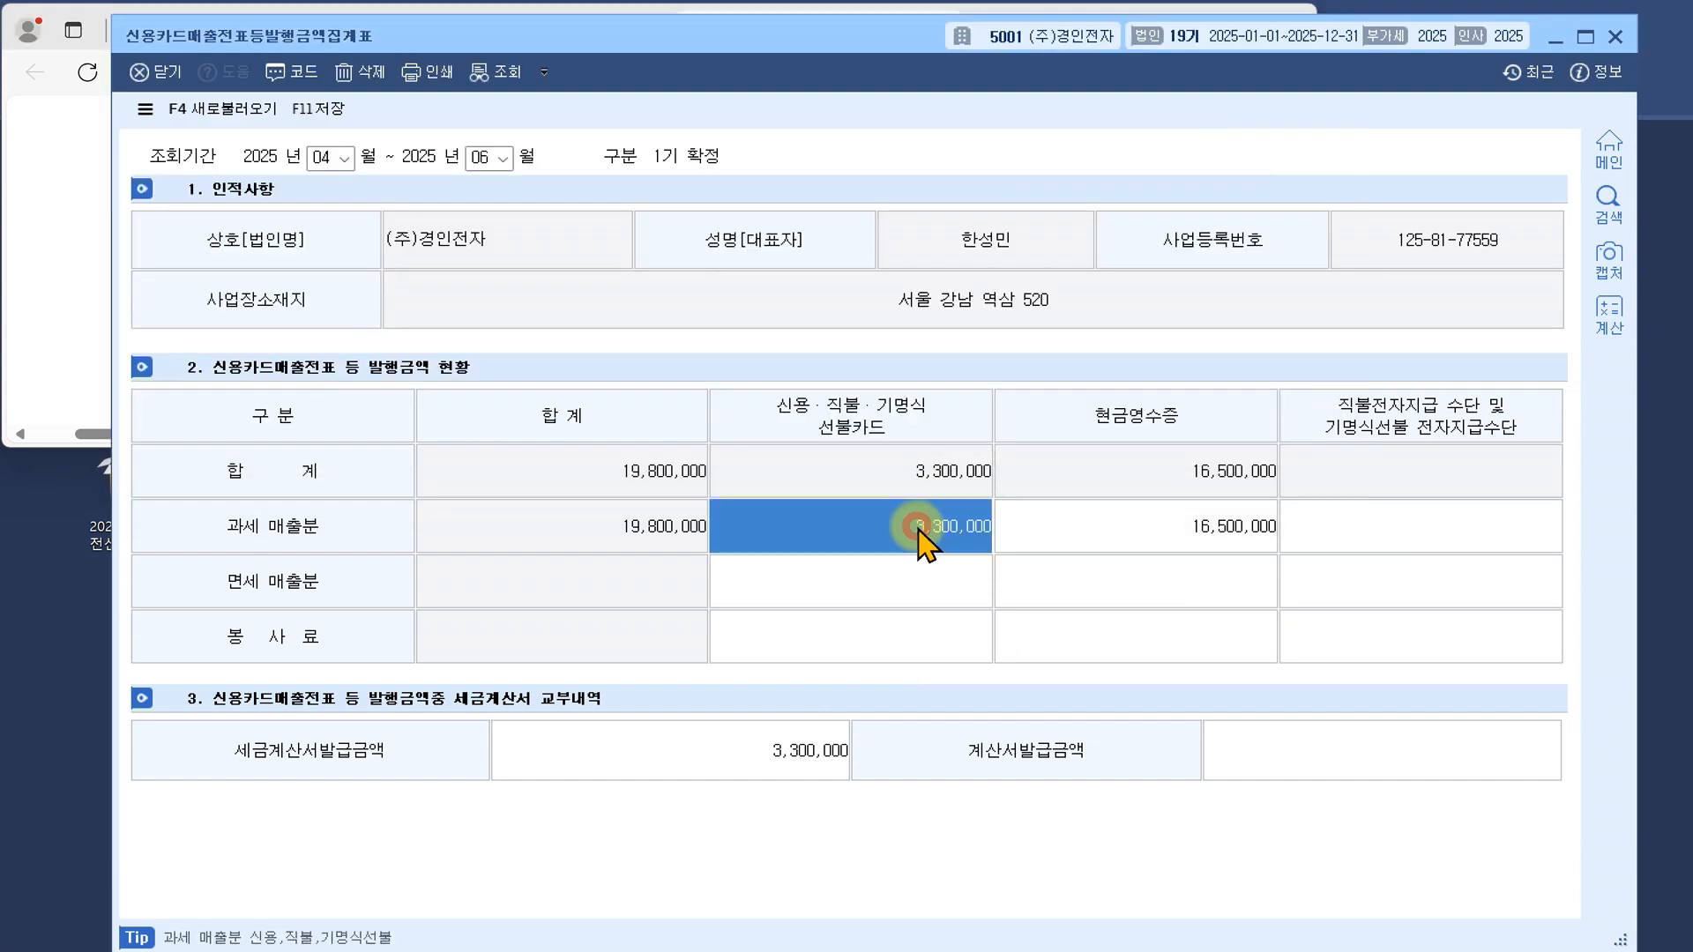
type("1")
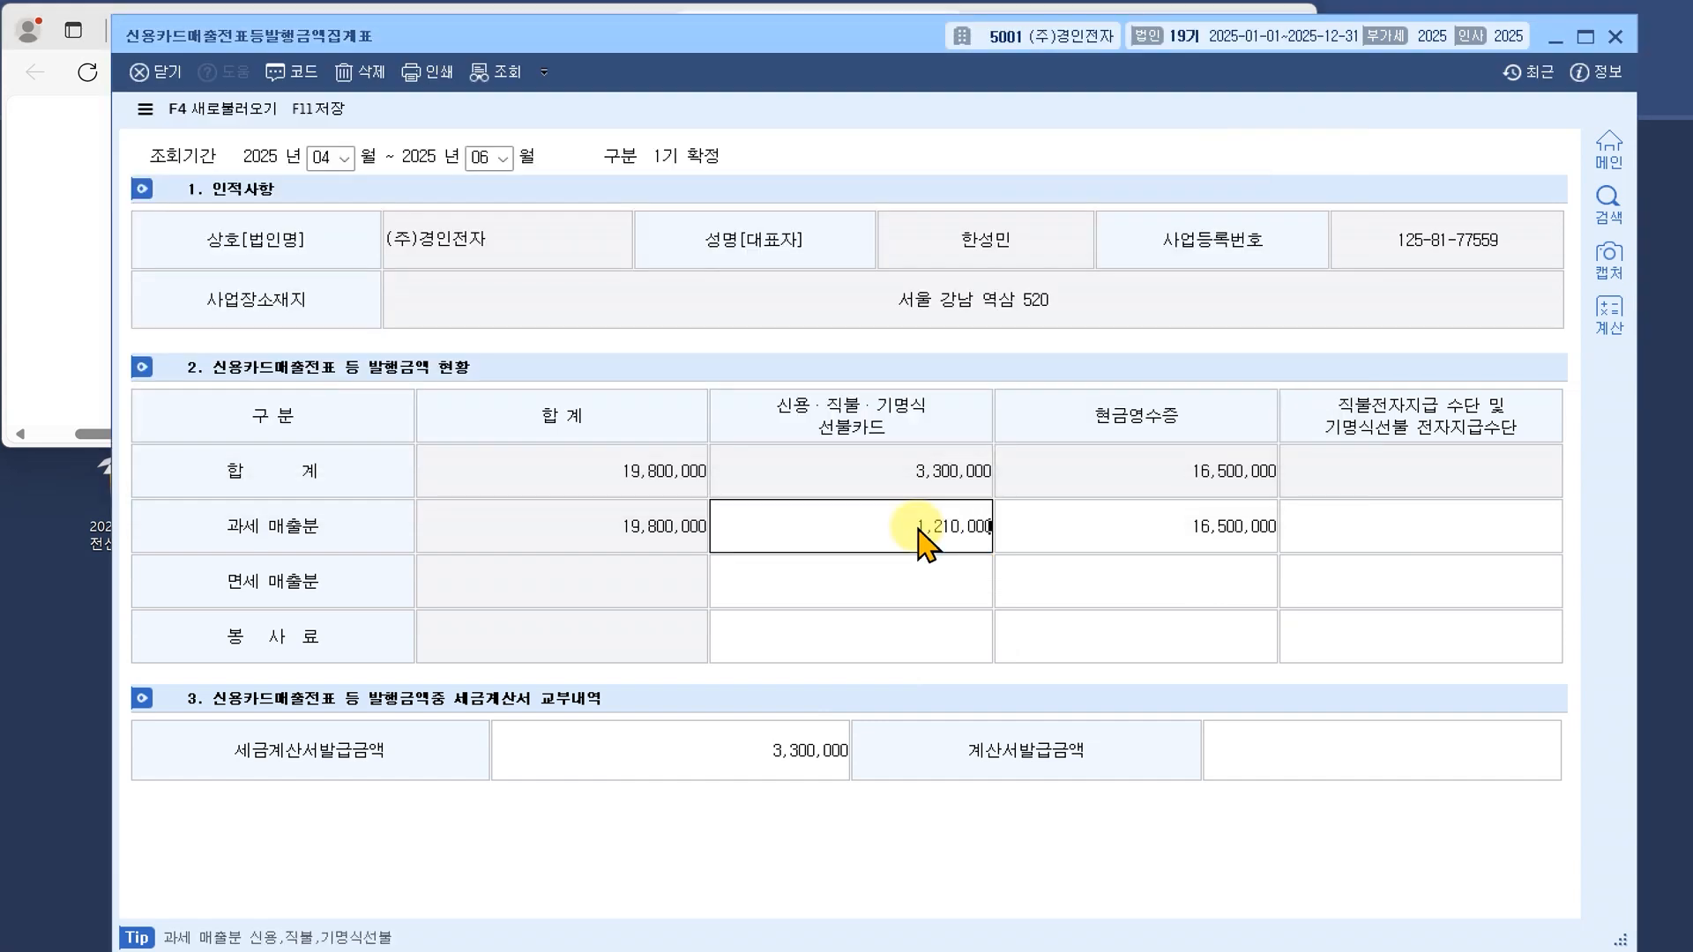
key("Return")
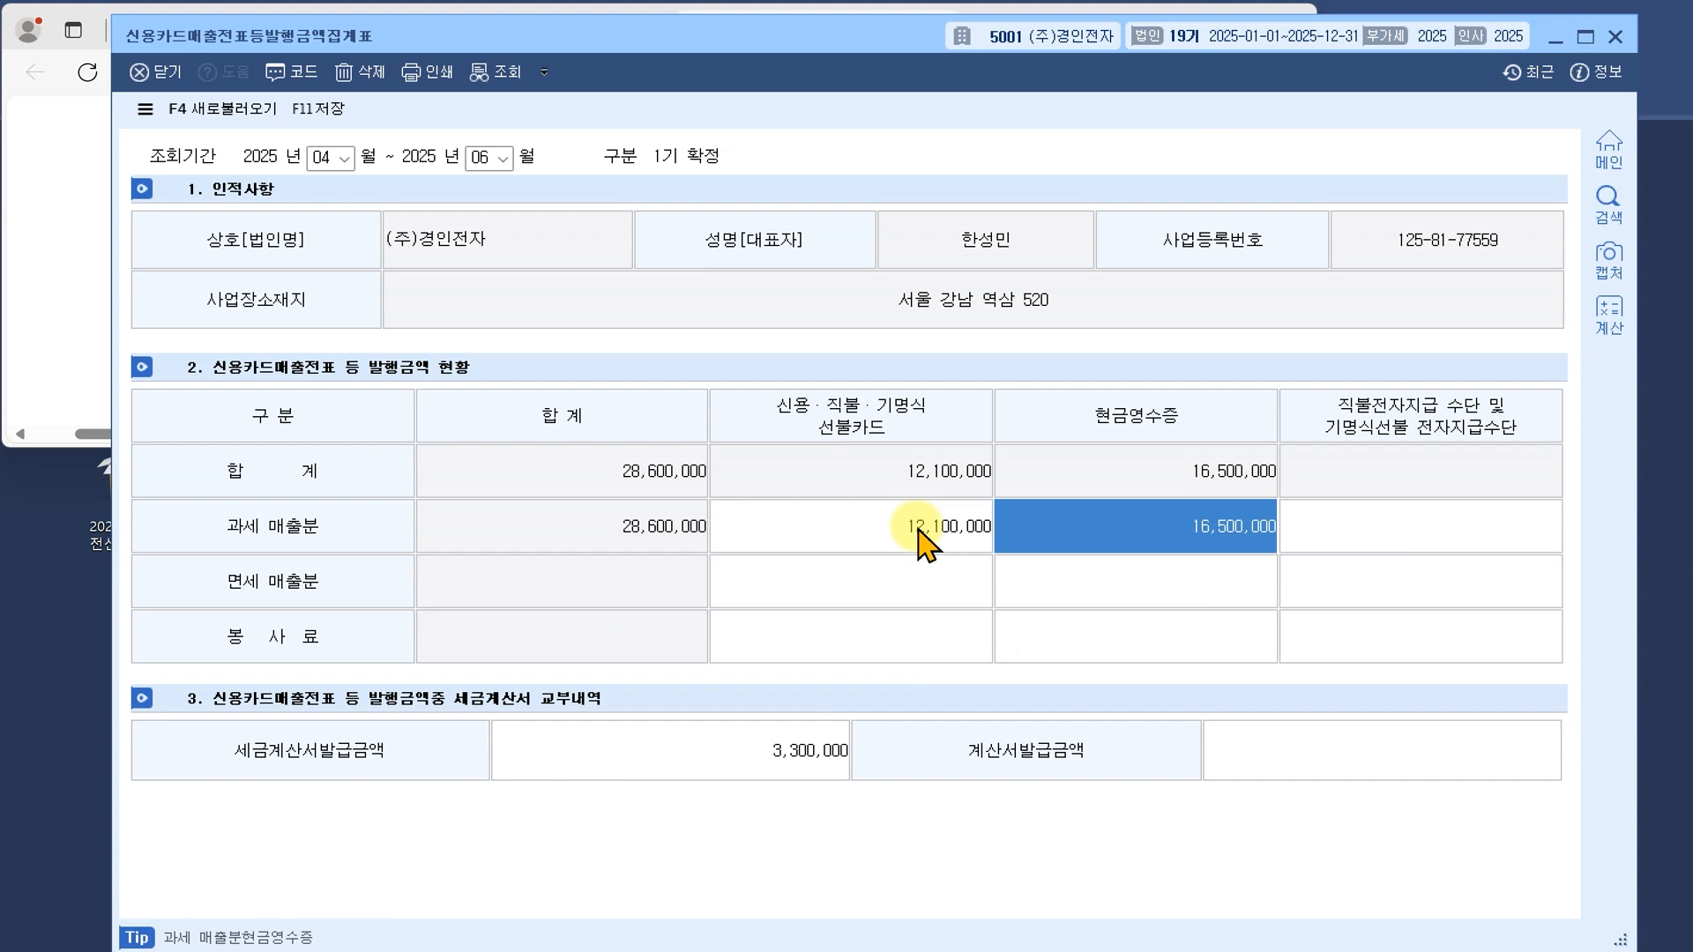
left_click(918, 528)
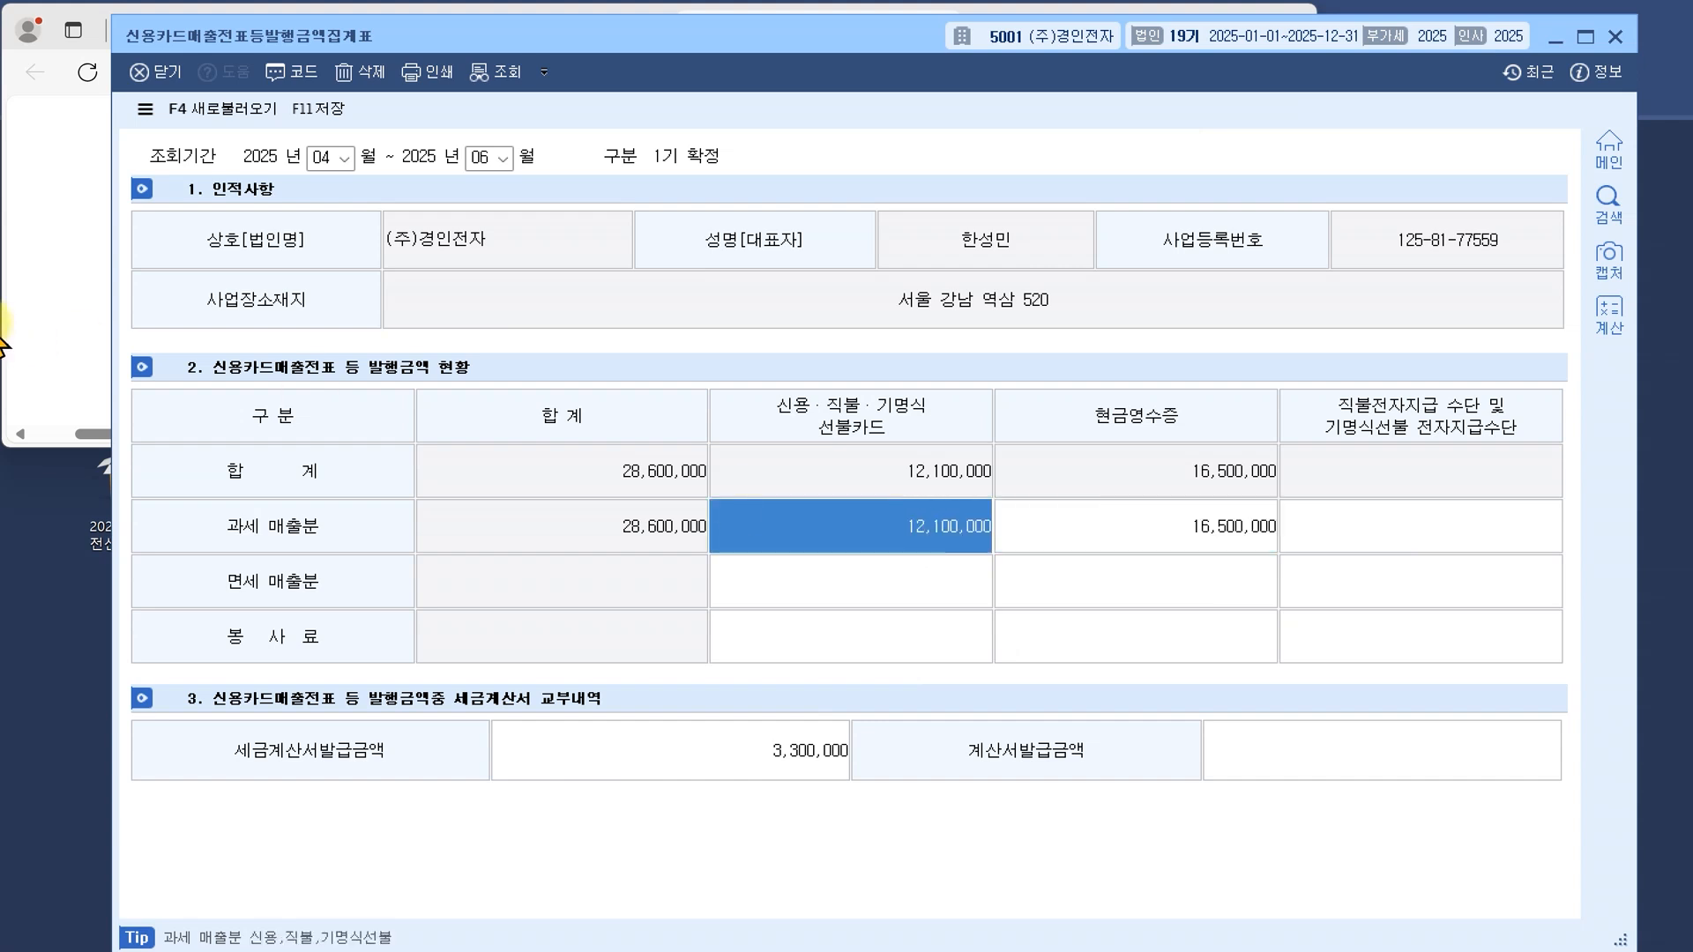
Switch to the exercise PDF in Edge and highlight the marker ③ of the 6월 15일 transaction
left_click(38, 311)
left_click_drag(196, 321, 219, 321)
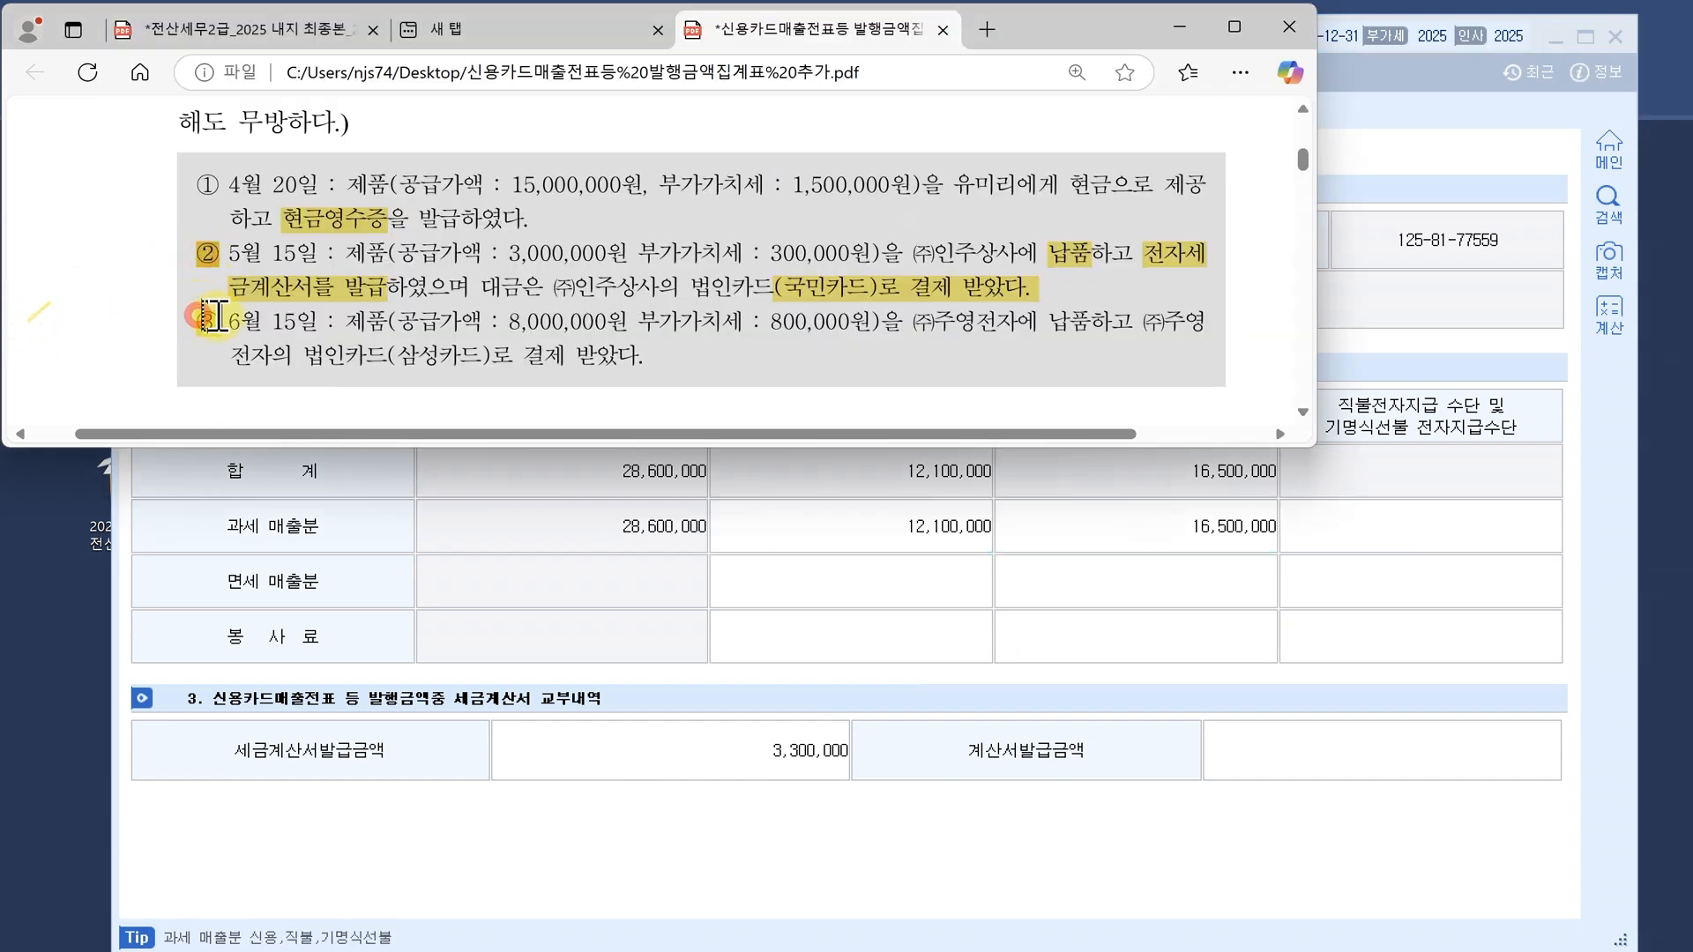
left_click(790, 285)
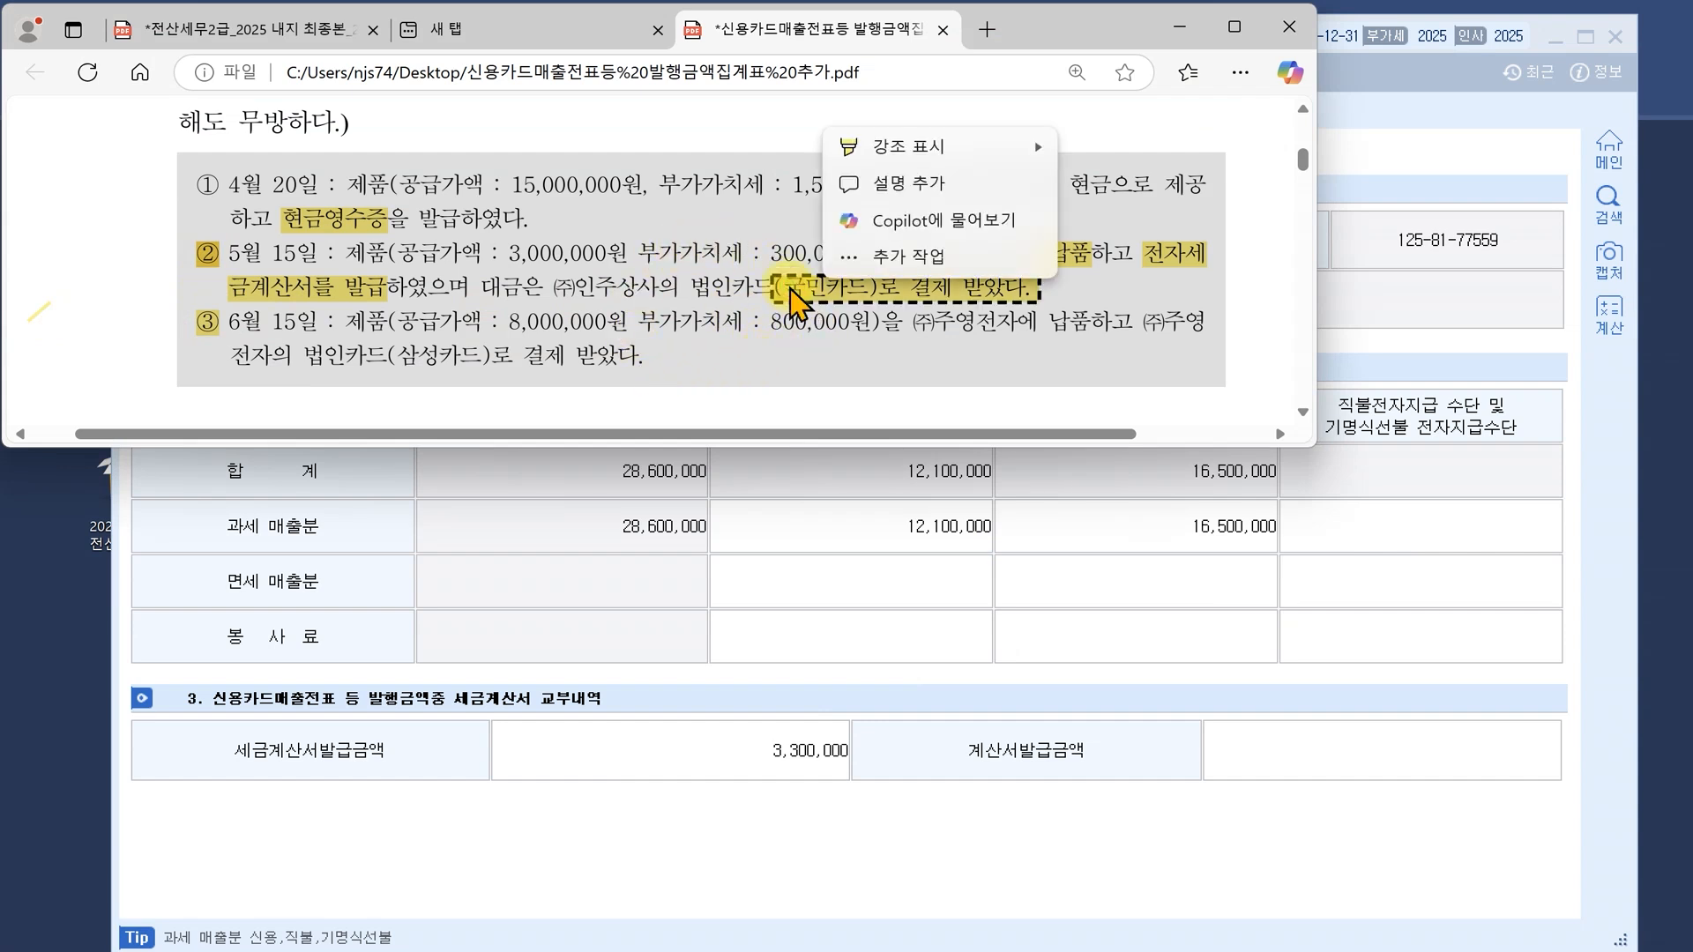
Back in the KcLep form, close the entered data with saving and reload the saved data for months 04 to 06
left_click(724, 760)
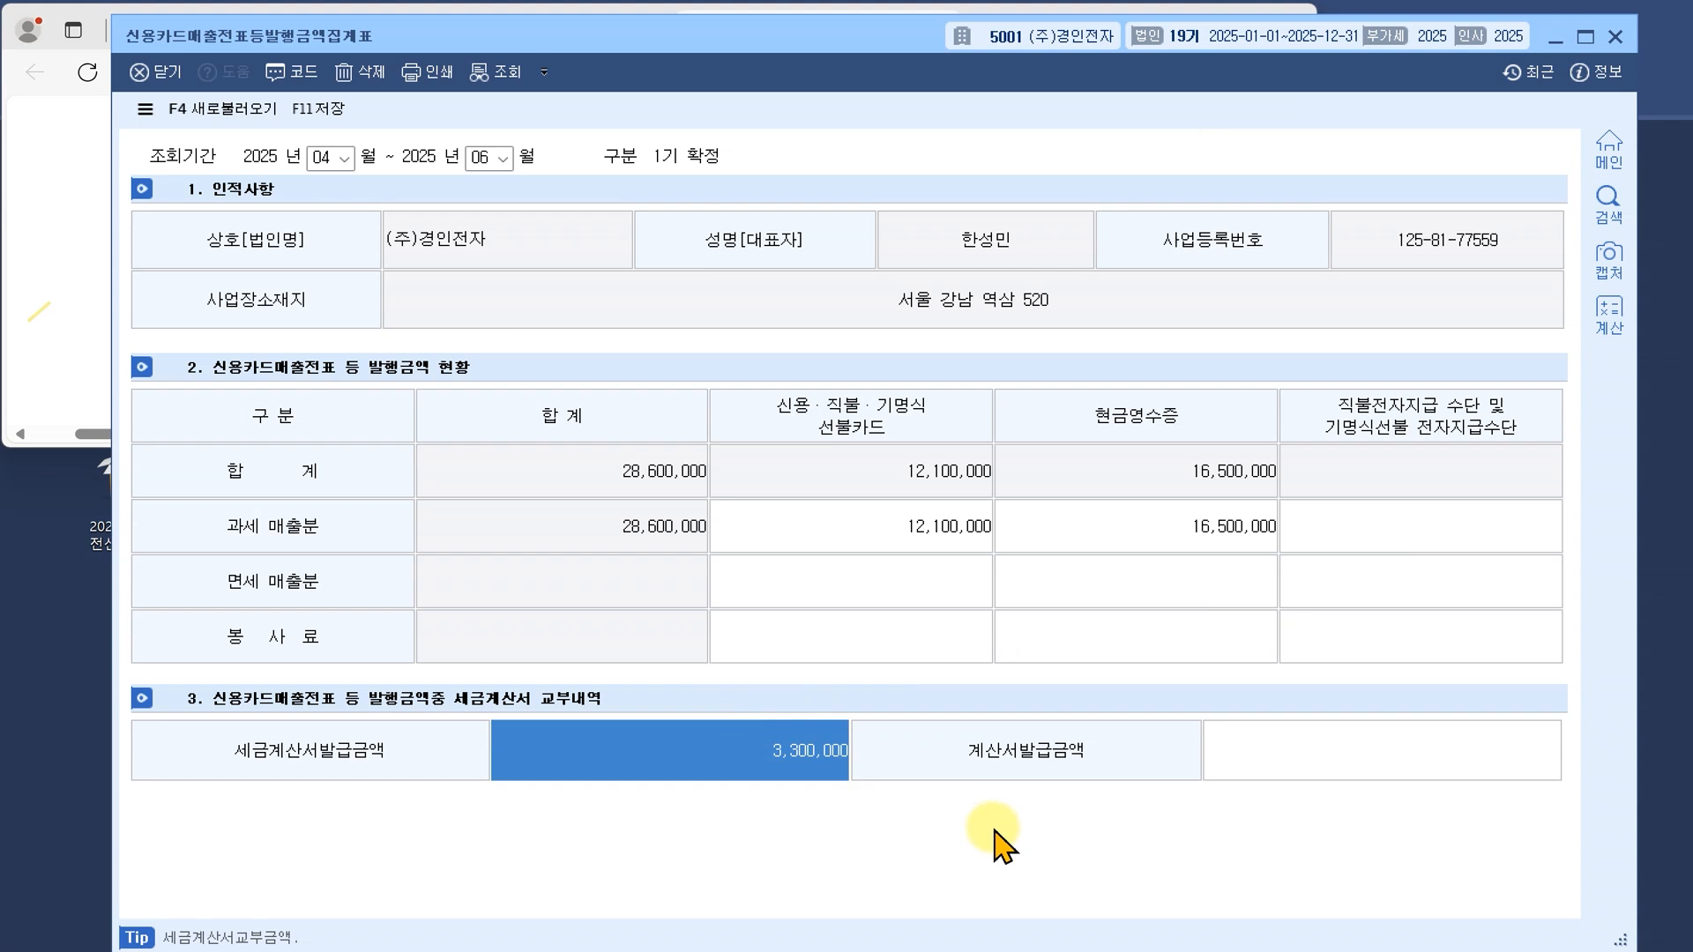
left_click(157, 85)
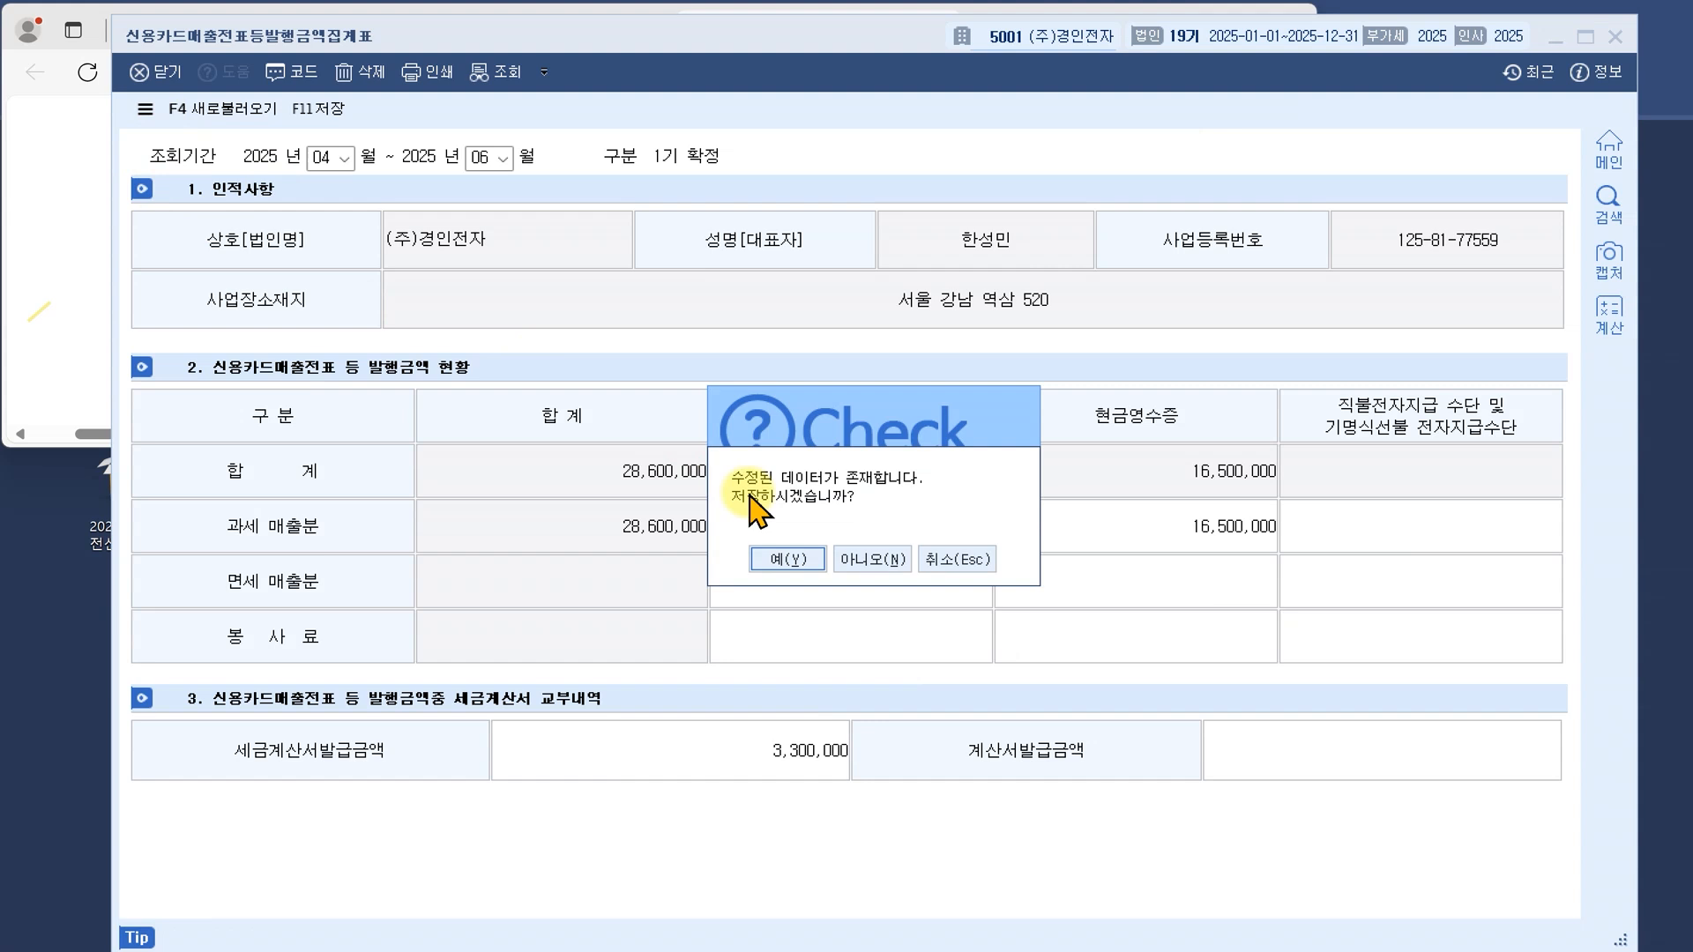
left_click(790, 561)
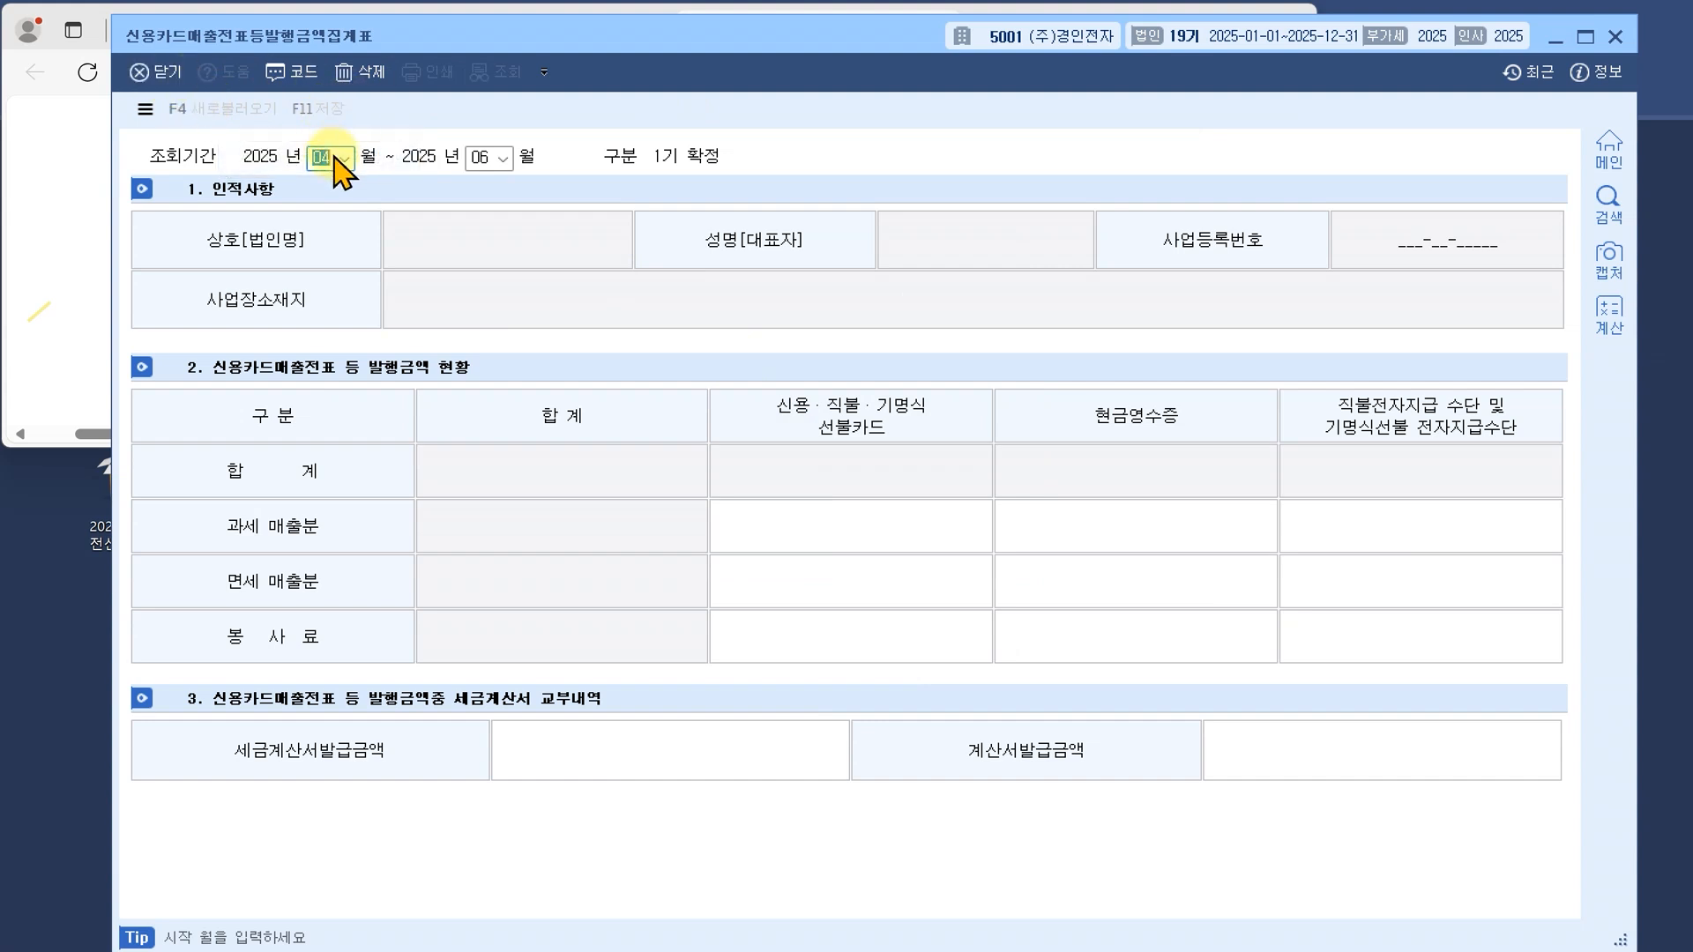
key("Return")
key("Return")
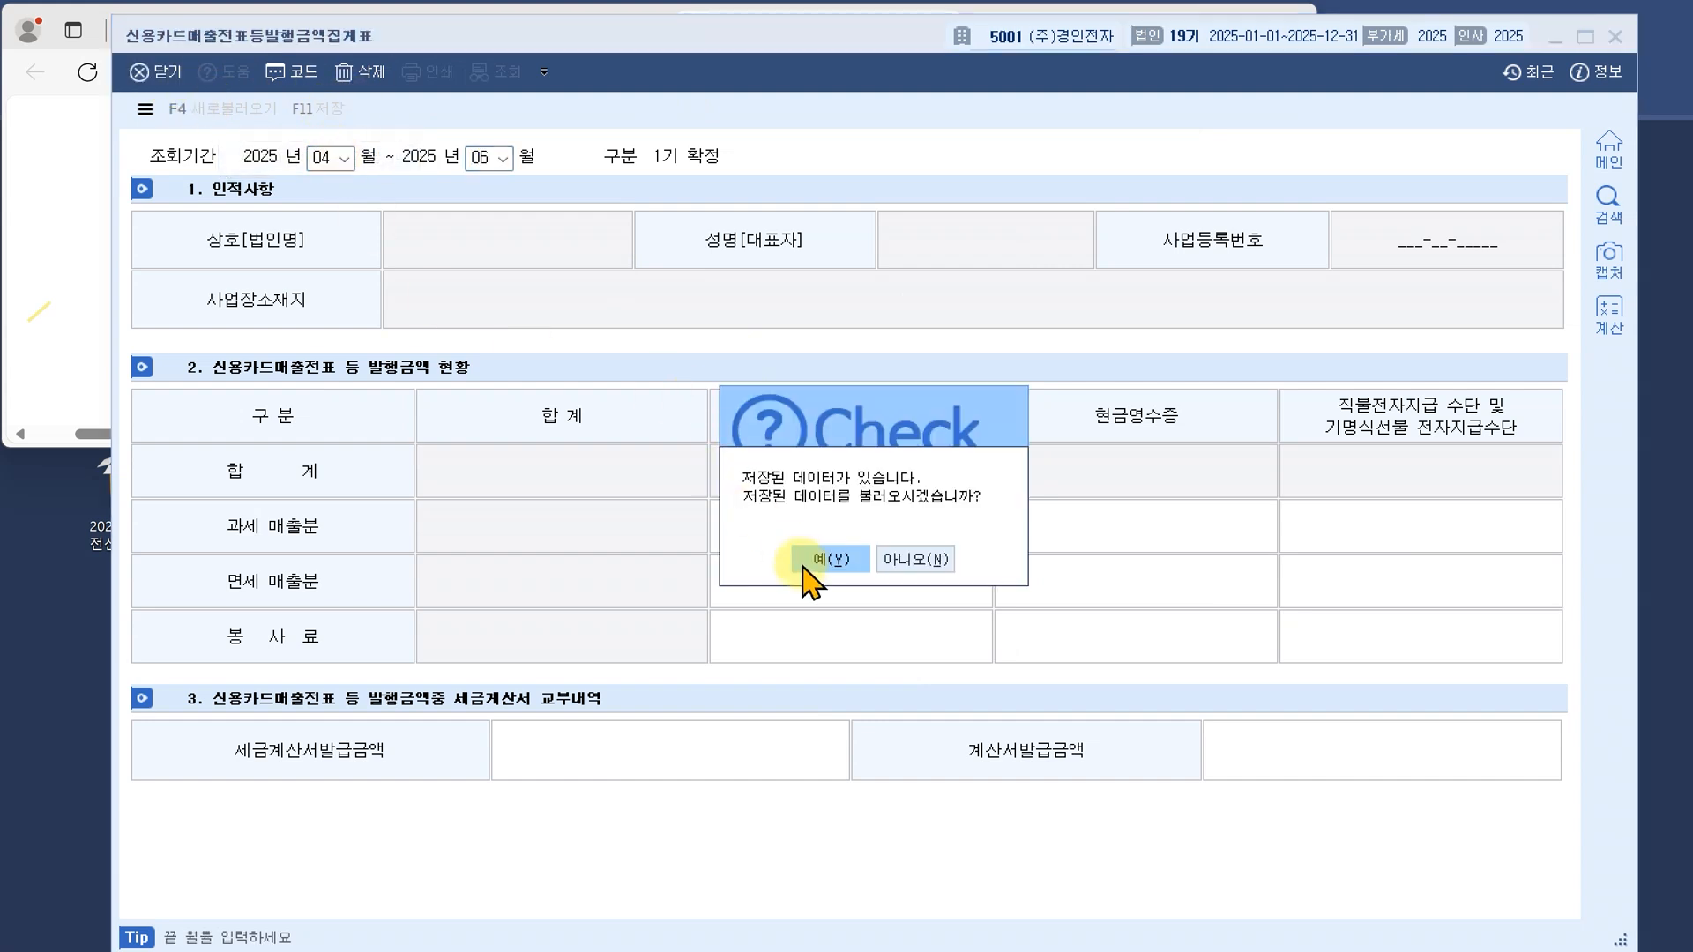
left_click(811, 561)
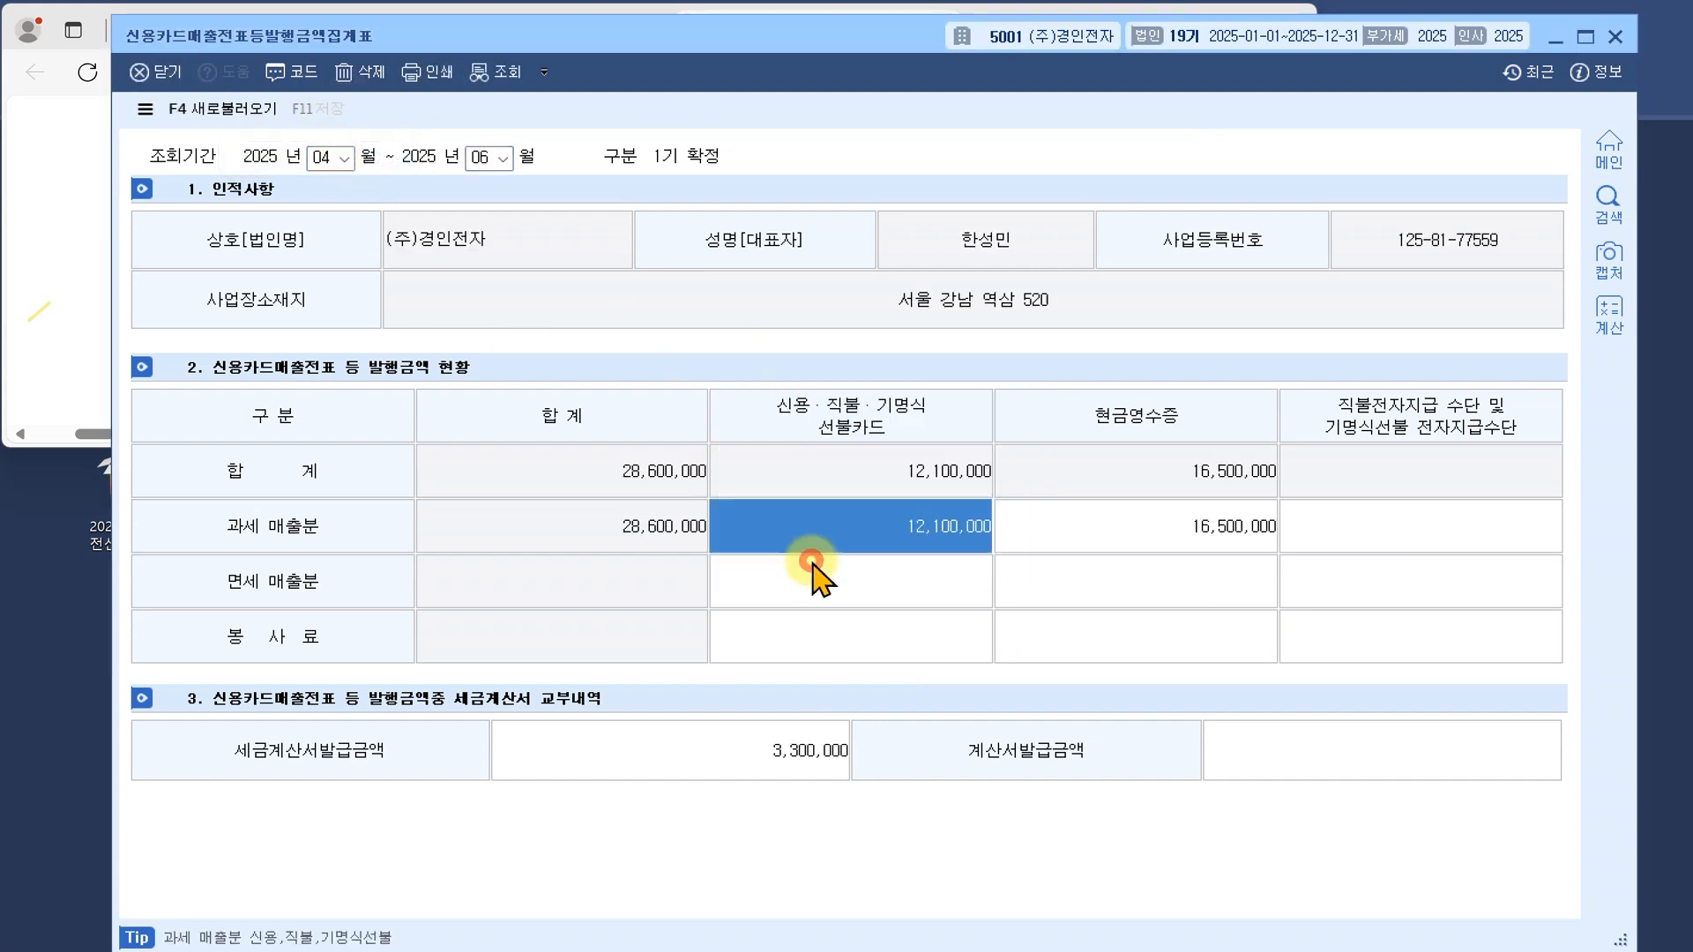
Close the reloaded data and exit the 신용카드매출전표등발행금액집계표 form
left_click(315, 103)
left_click(321, 103)
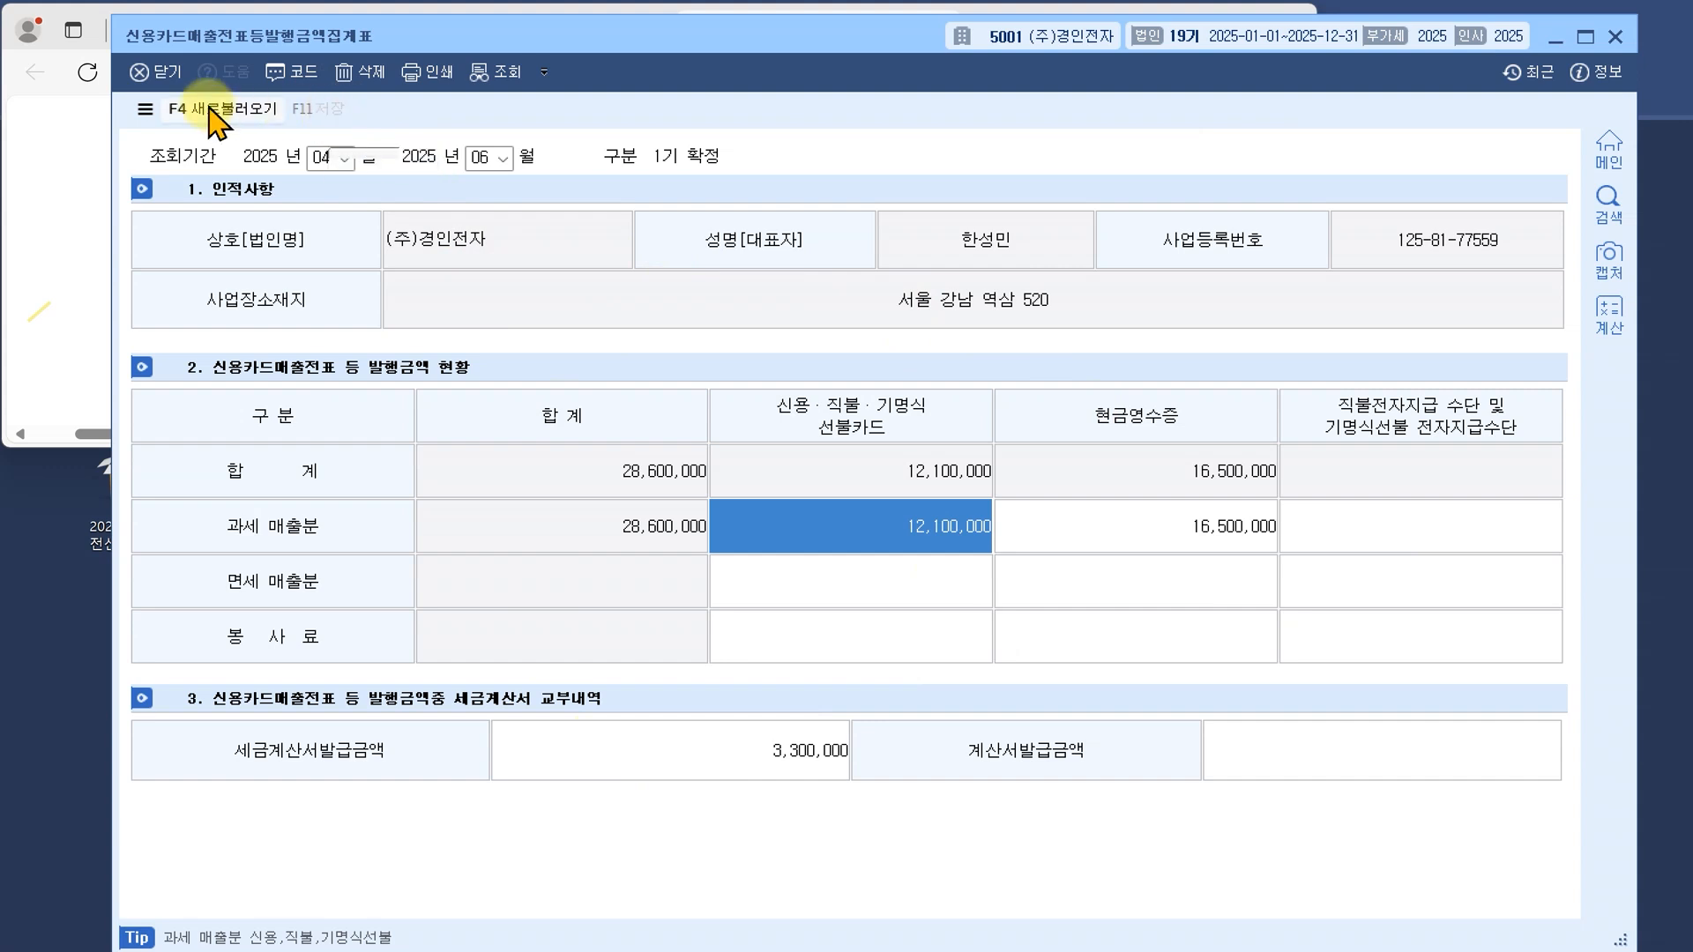
left_click(141, 71)
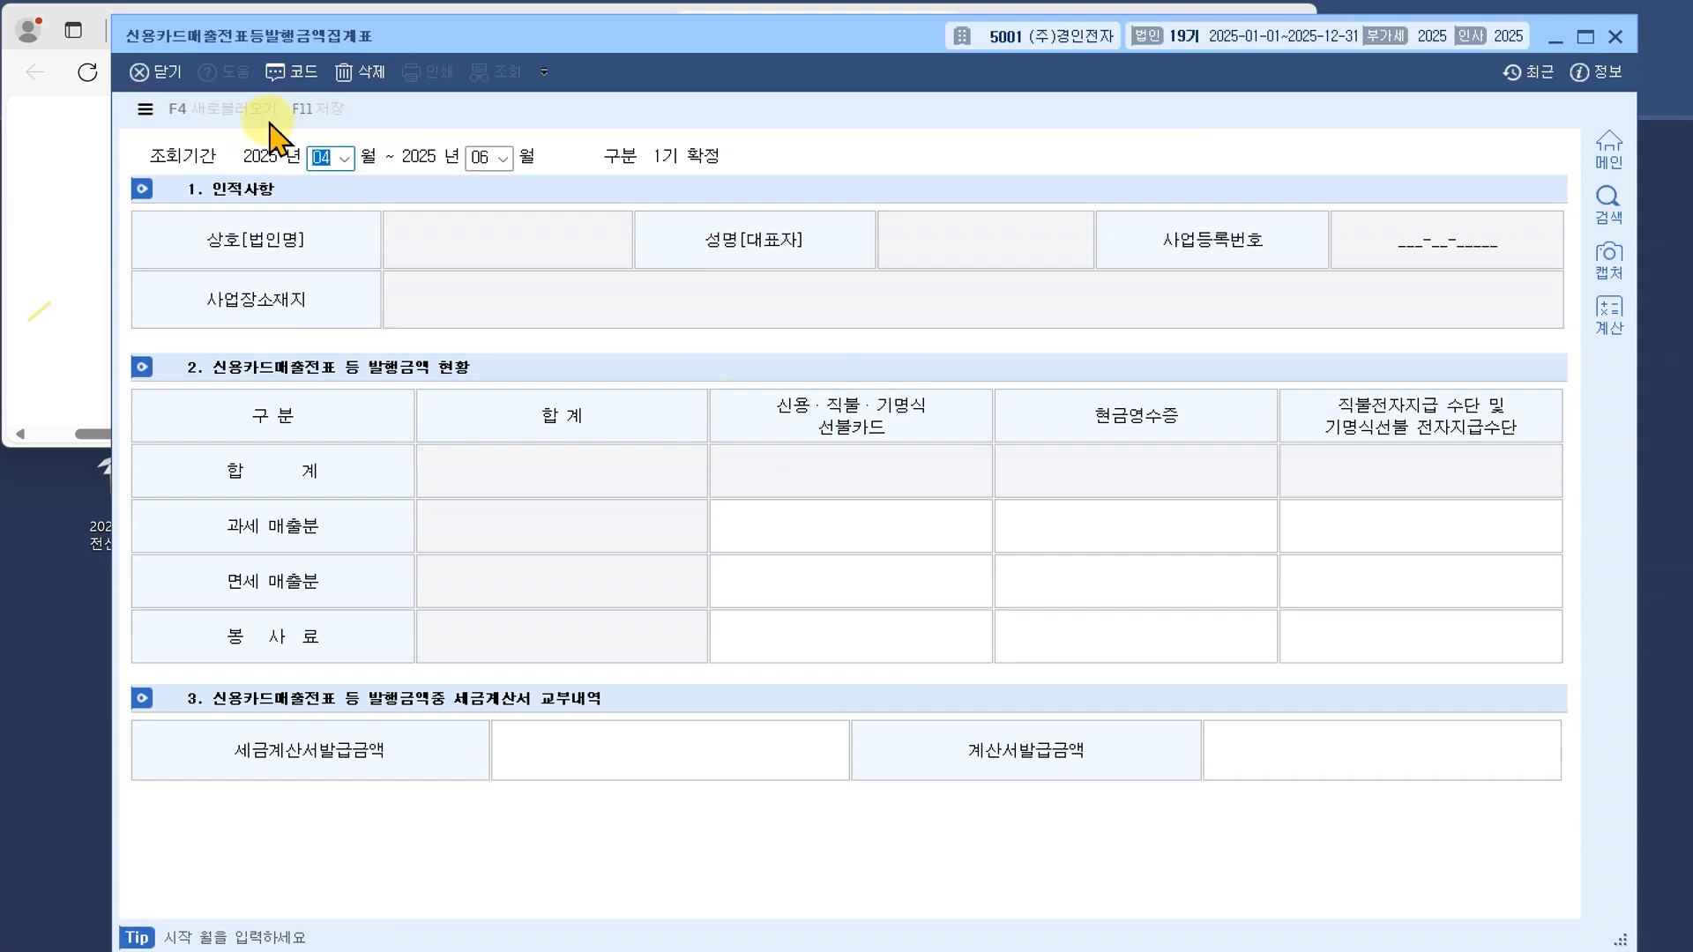
left_click(154, 72)
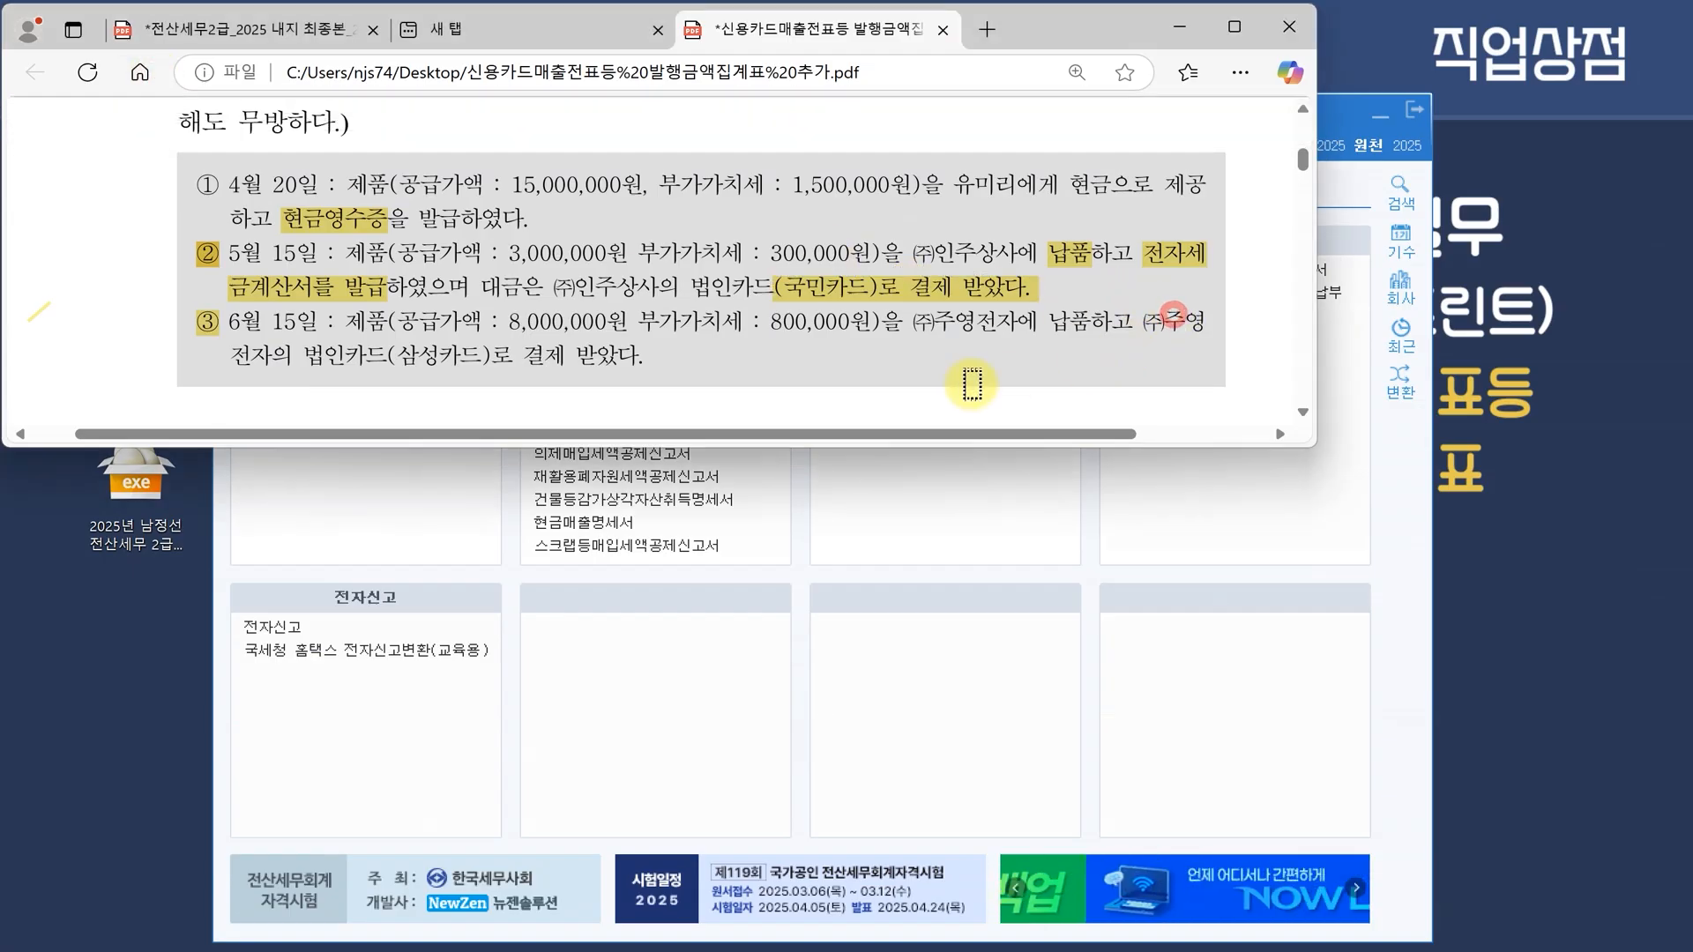
In the exercise PDF, enlarge the window downward and highlight the exercise number 10 and its title 신용카드매출발행금액집계표
scroll(923, 379, "up", 2)
left_click_drag(1032, 444, 1023, 620)
scroll(869, 422, "up", 1)
scroll(869, 423, "up", 1)
scroll(865, 423, "down", 1)
mouse_move(265, 141)
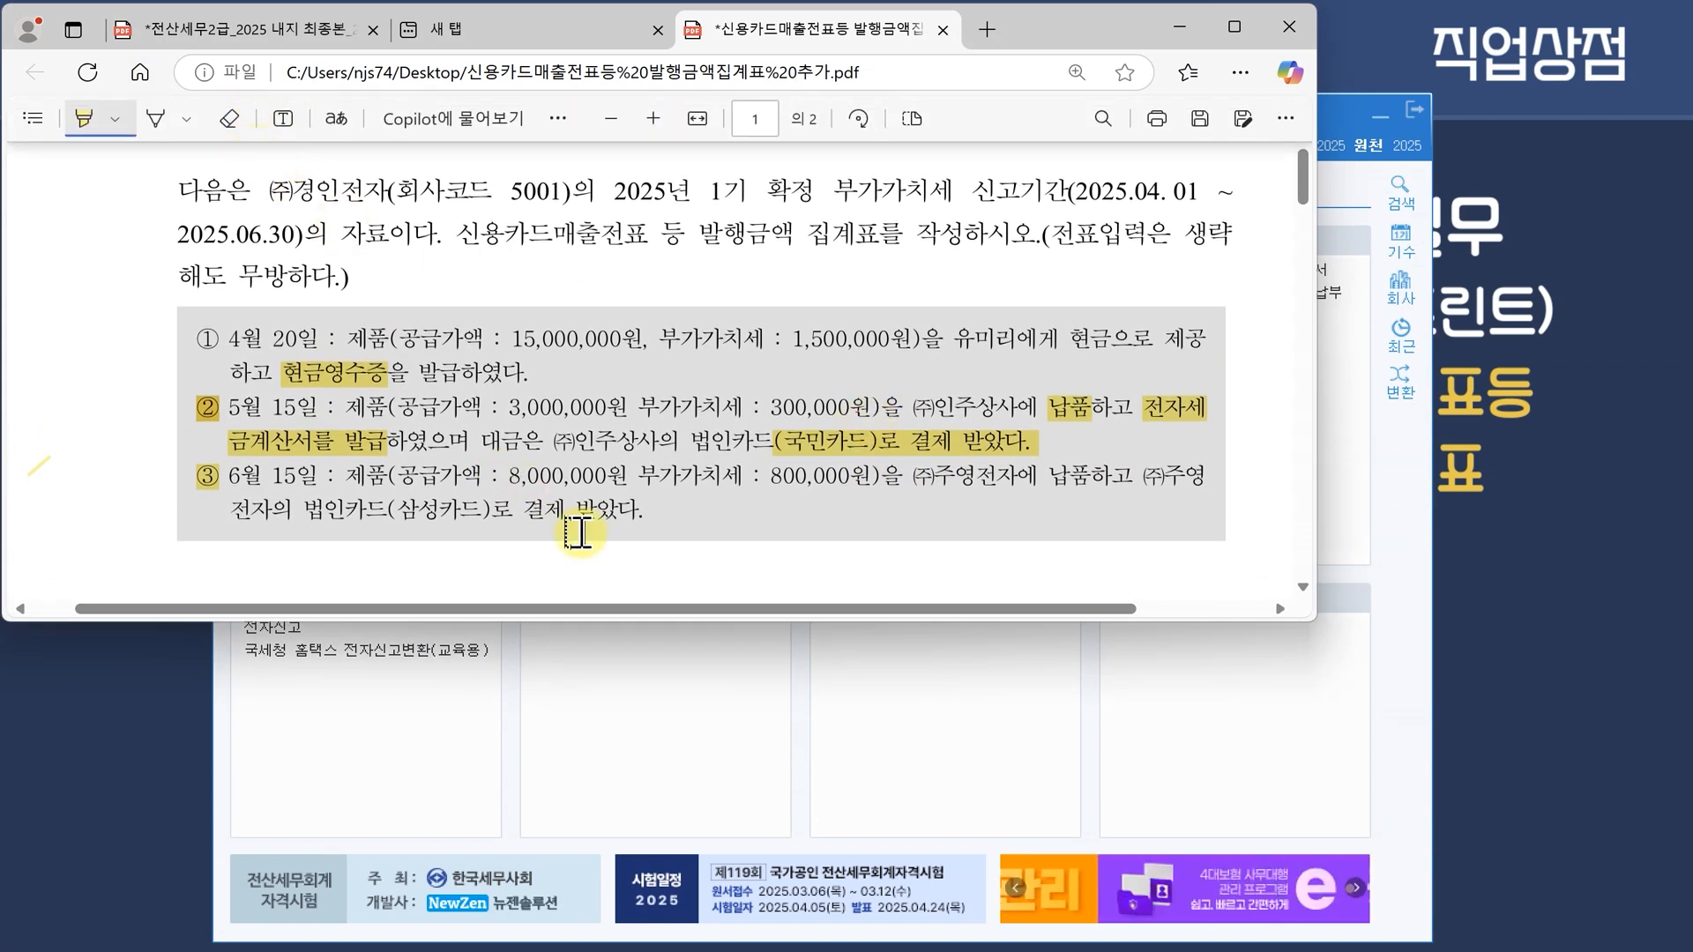
left_click_drag(661, 620, 668, 755)
scroll(605, 545, "up", 2)
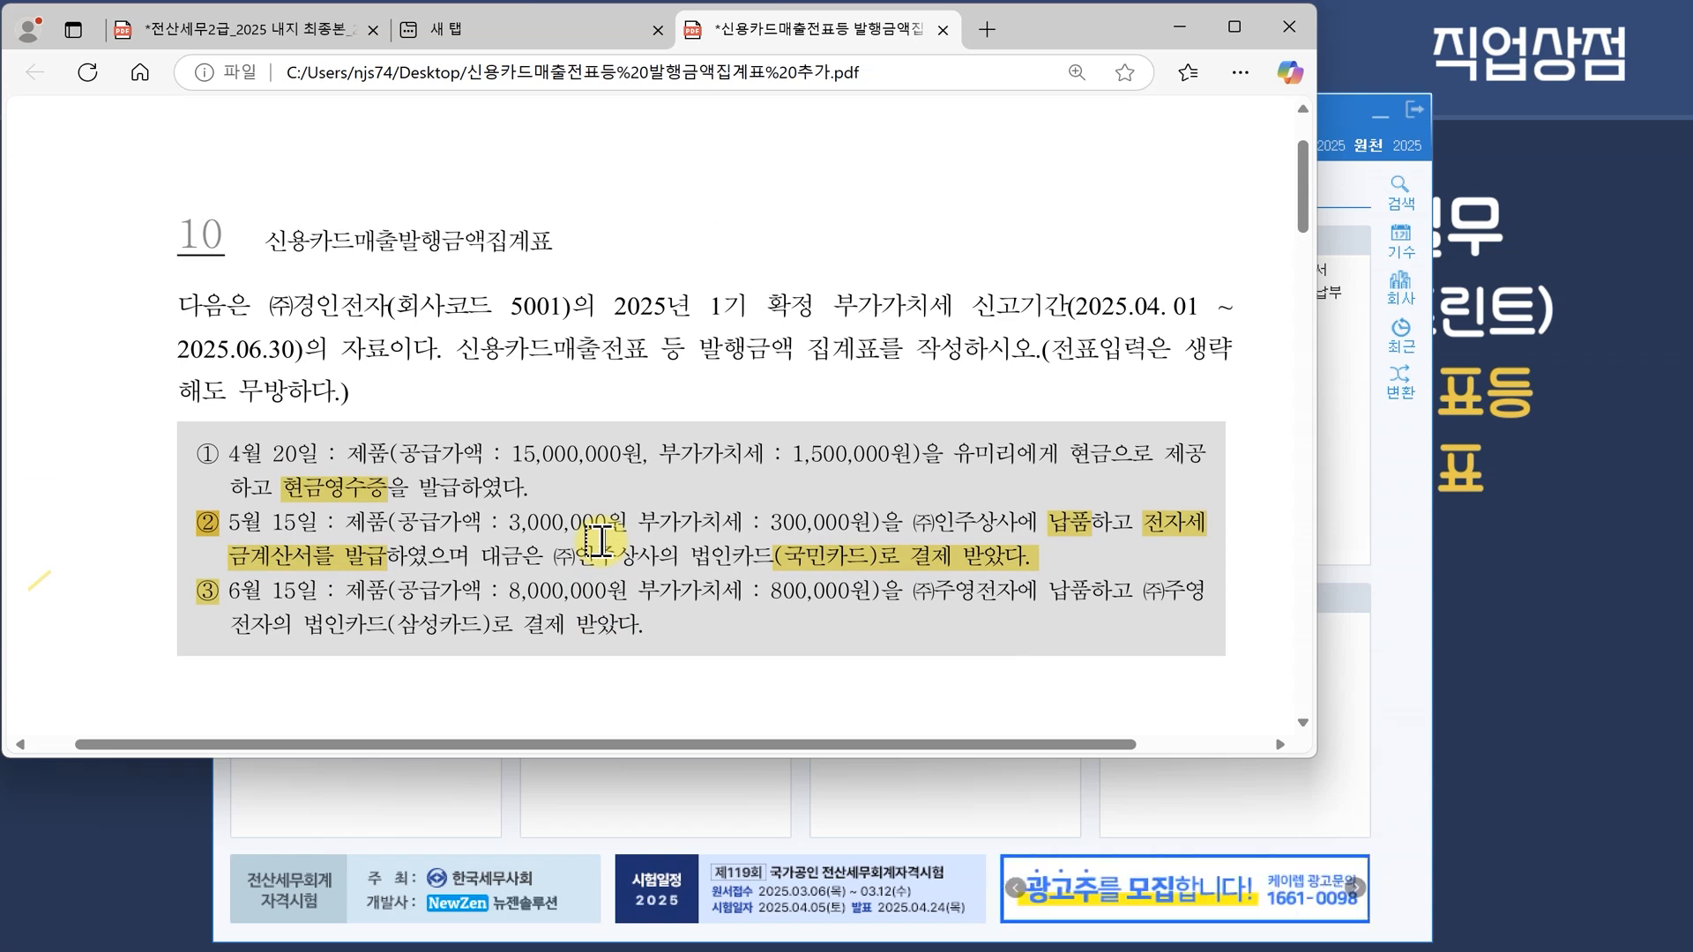
left_click_drag(278, 254, 154, 231)
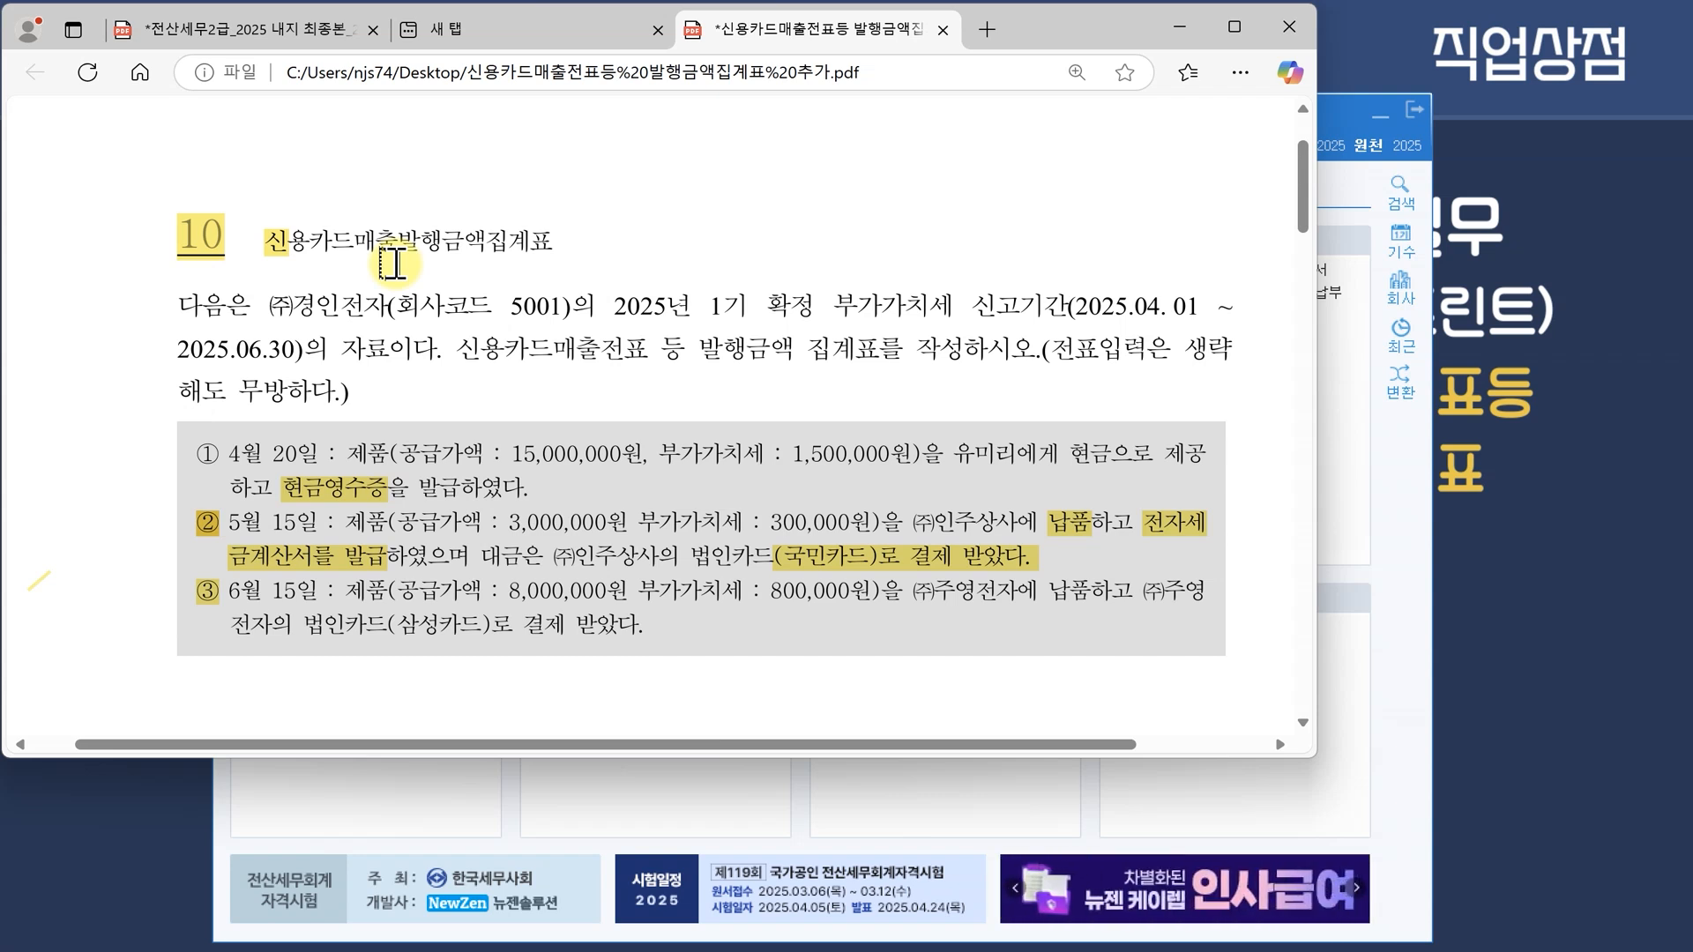
left_click_drag(270, 242, 540, 250)
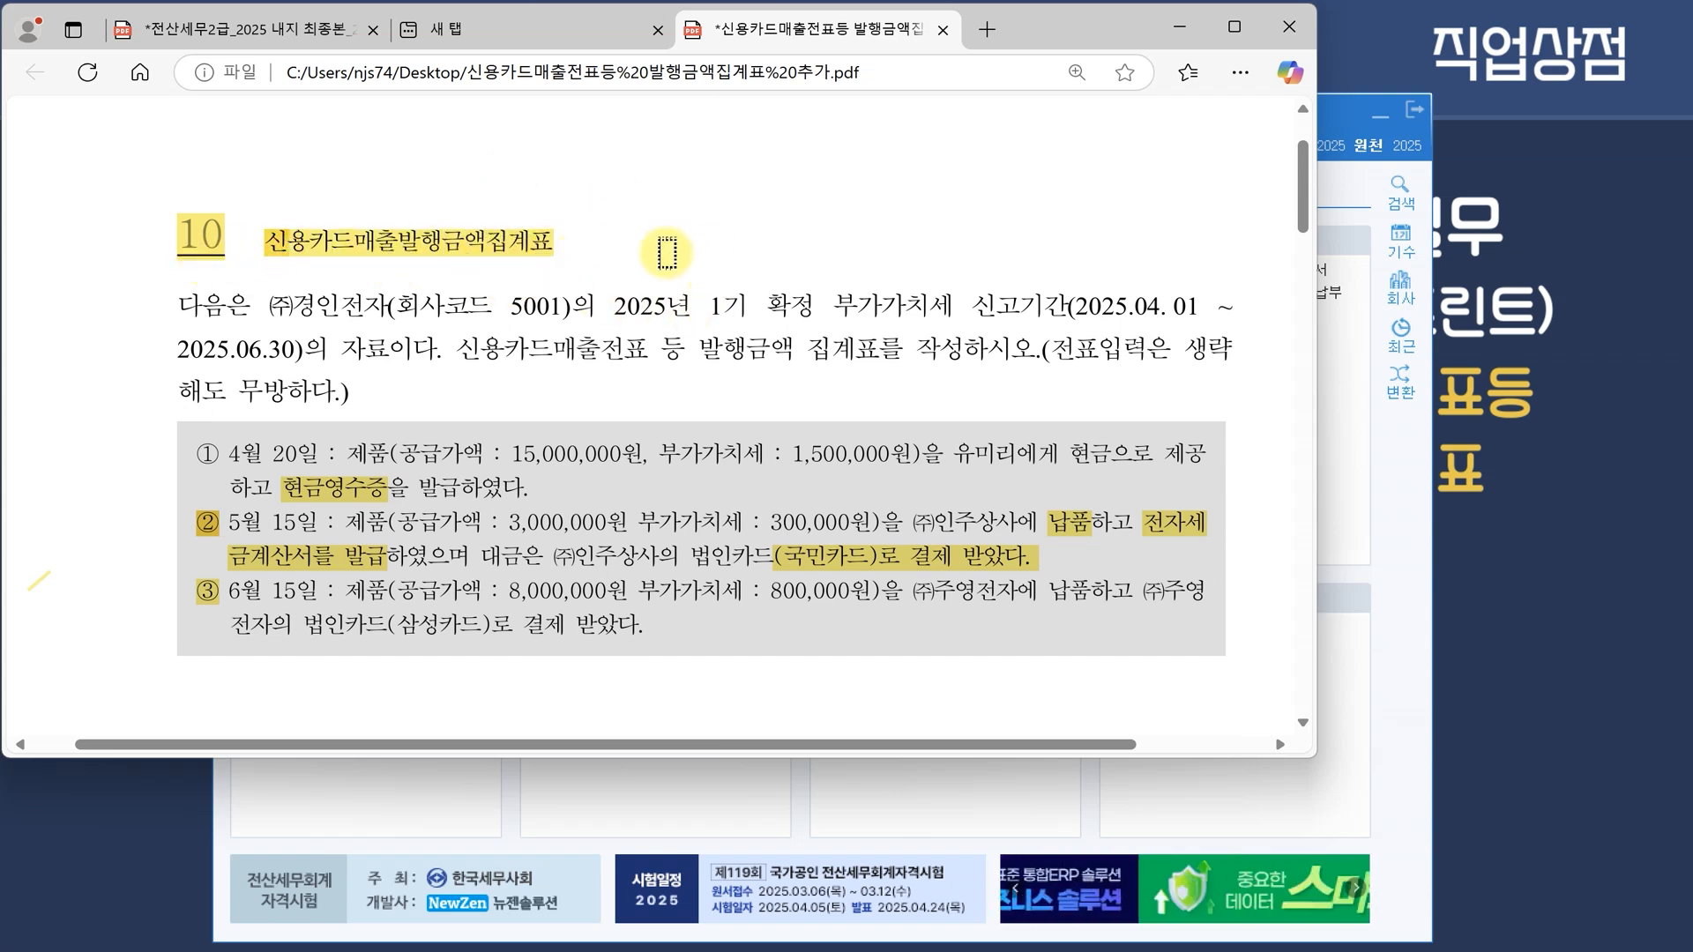